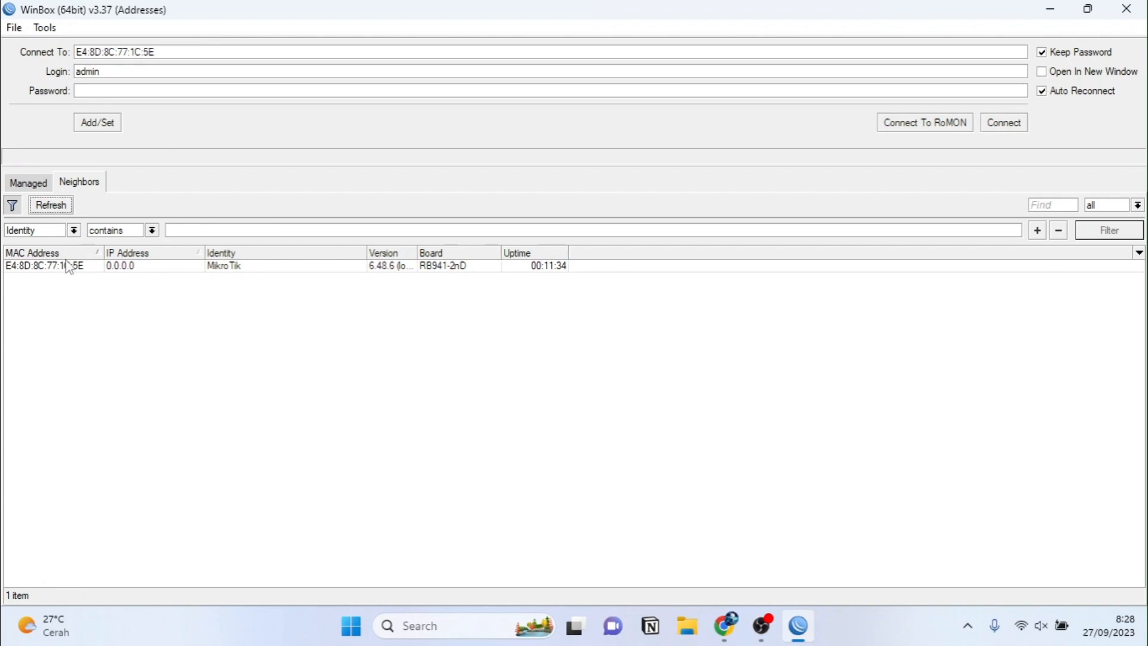
Step: Log into the neighbour MikroTik router and add address 172.24.11.12/24 on ether1
left_click(69, 267)
double_click(69, 266)
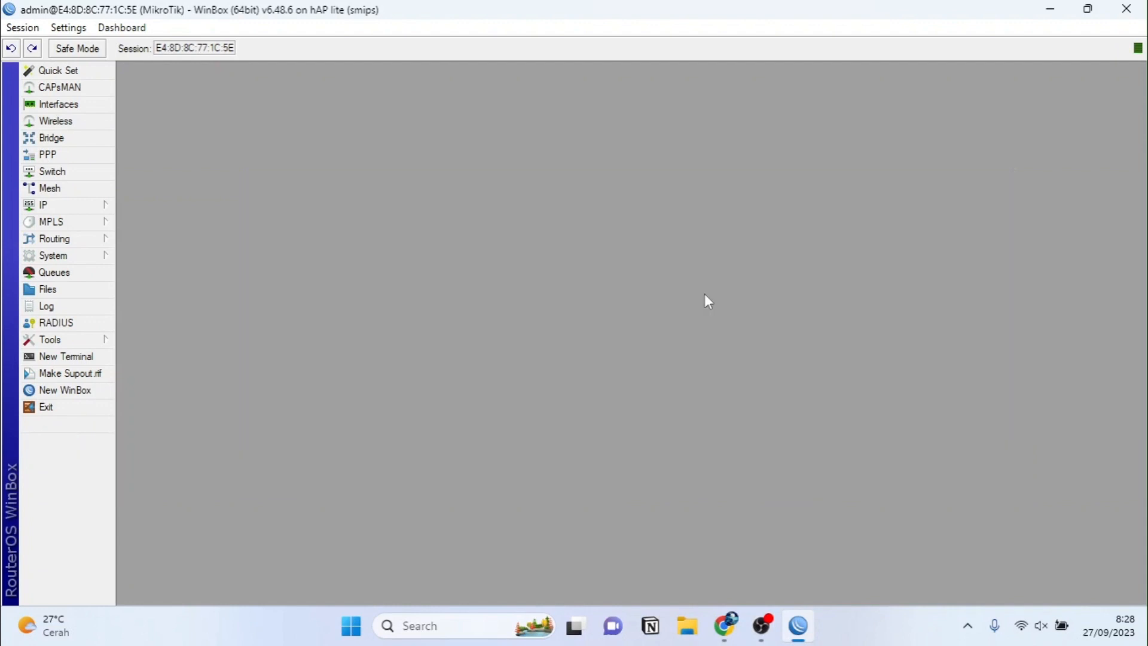
left_click(94, 207)
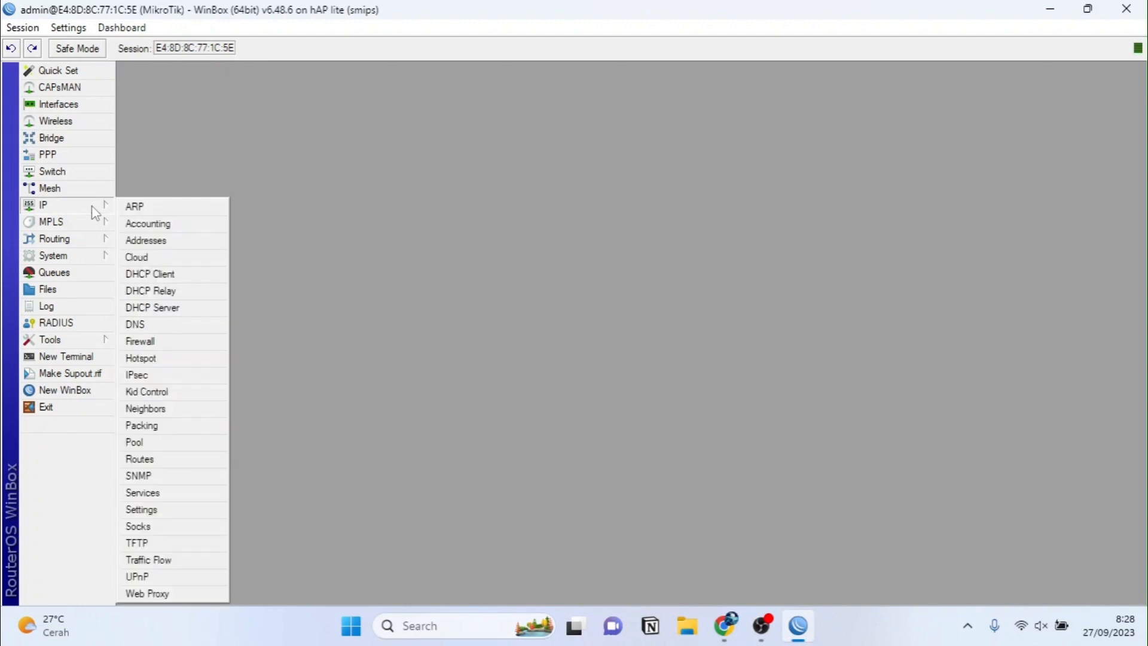
left_click(165, 242)
left_click(502, 217)
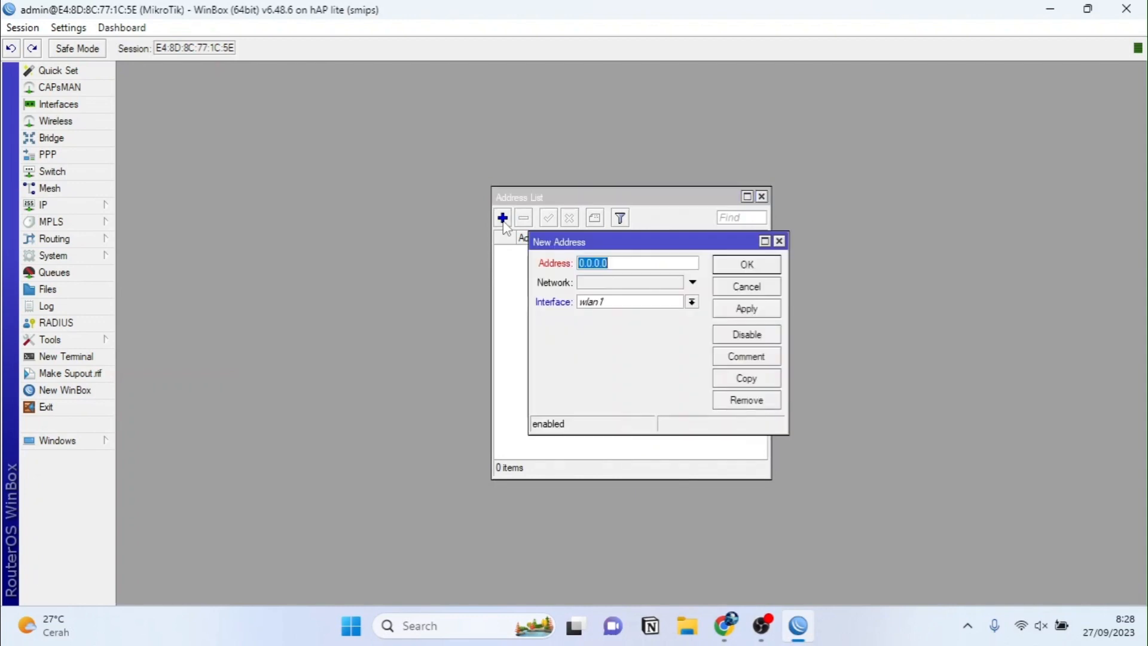
type("172.24.11.12/24")
left_click(616, 302)
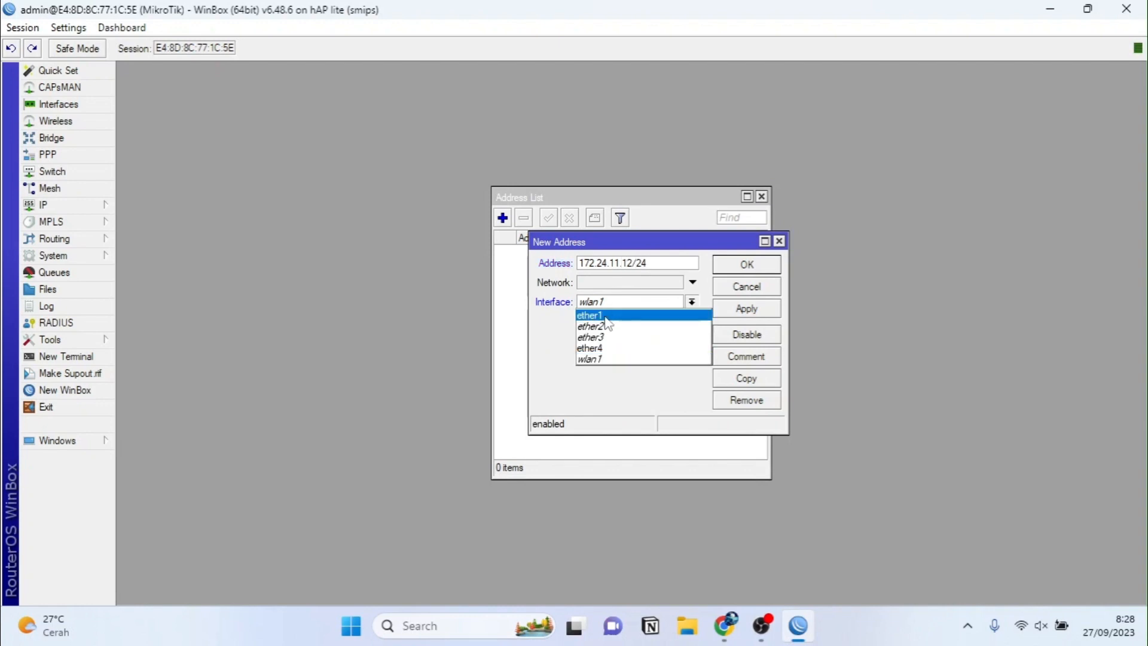
left_click(609, 321)
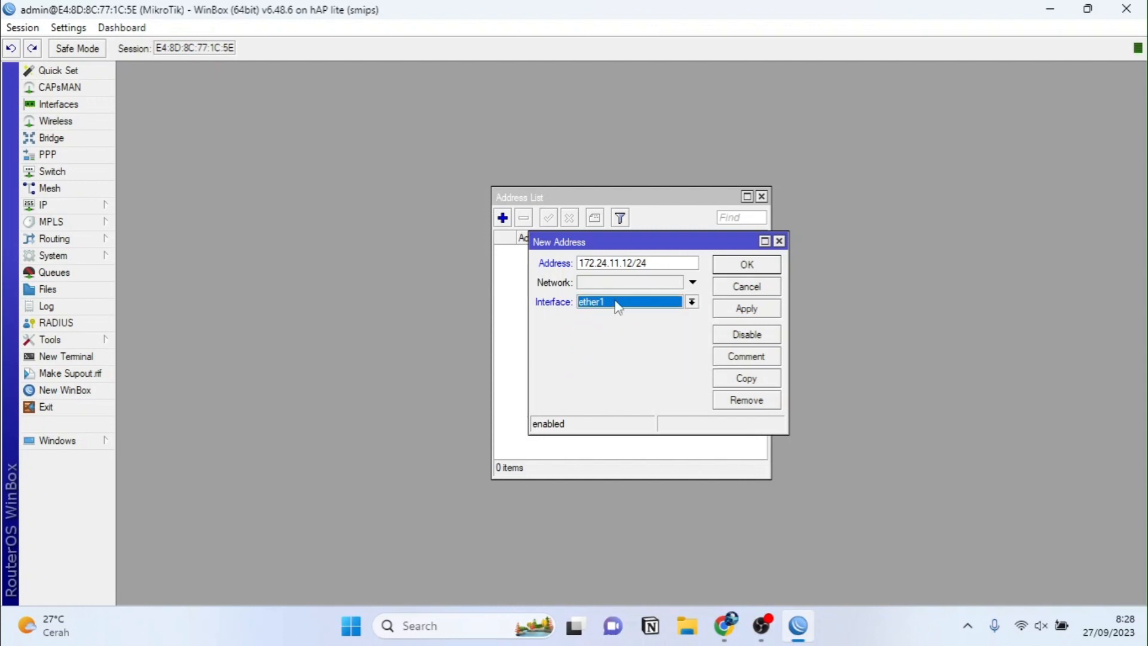
left_click(746, 310)
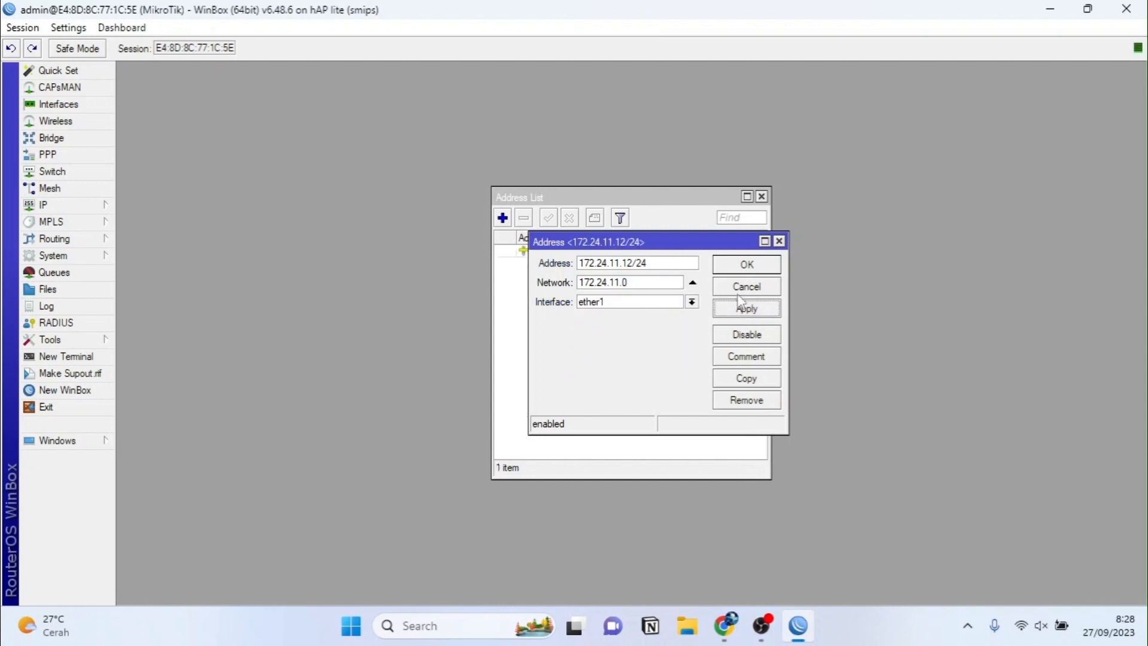
left_click(737, 271)
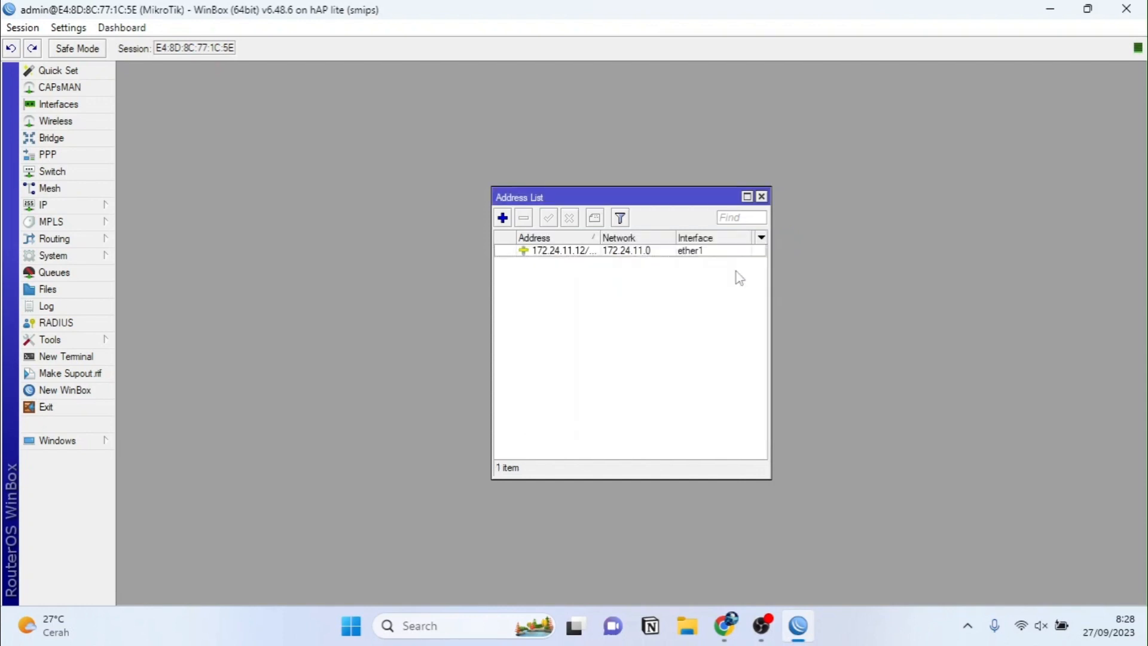
Step: Set the router's DNS servers to 103.73.73.71 and 8.8.8.8
left_click(106, 209)
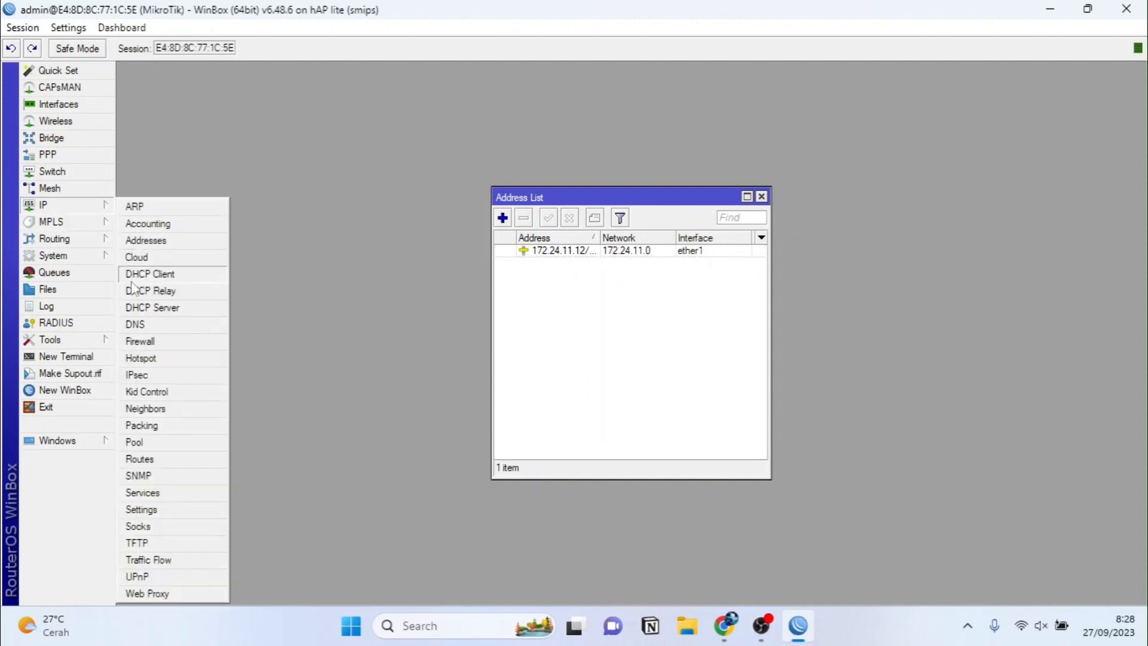
left_click(134, 324)
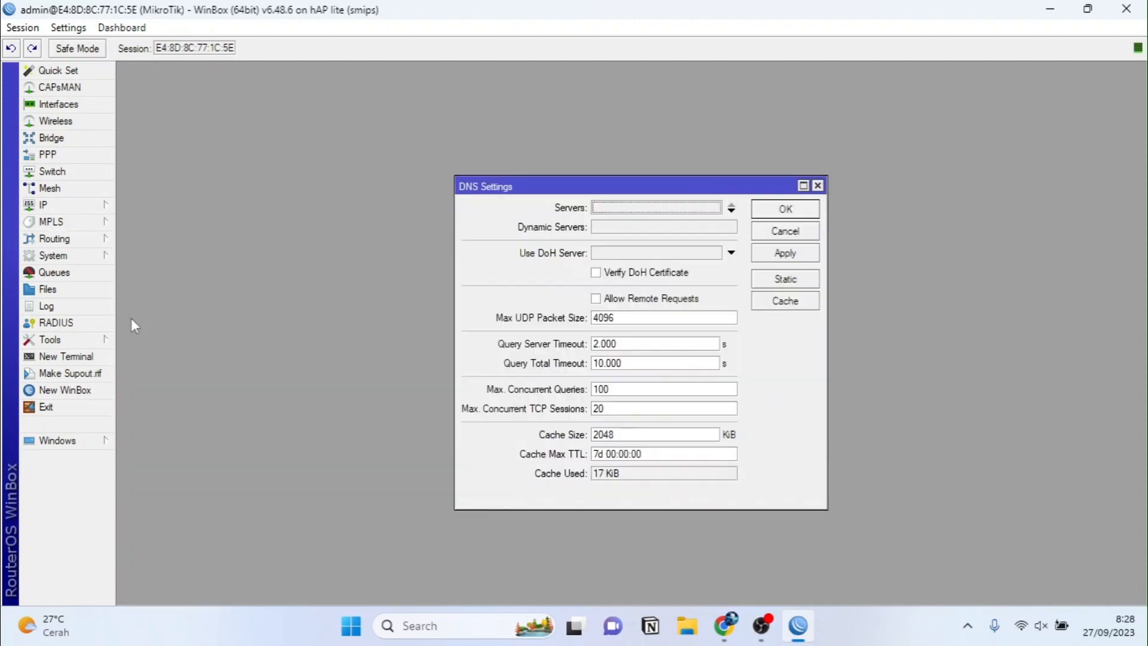
left_click(604, 209)
type("103.73.73.")
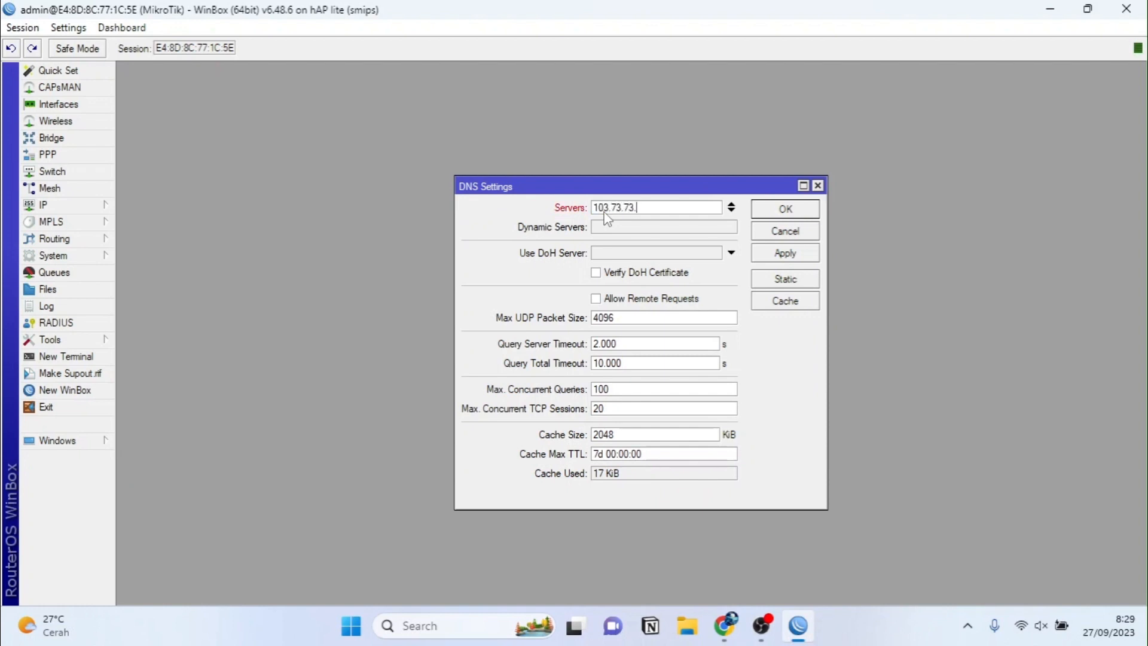
type("71")
left_click(731, 209)
type("8.8.8.8")
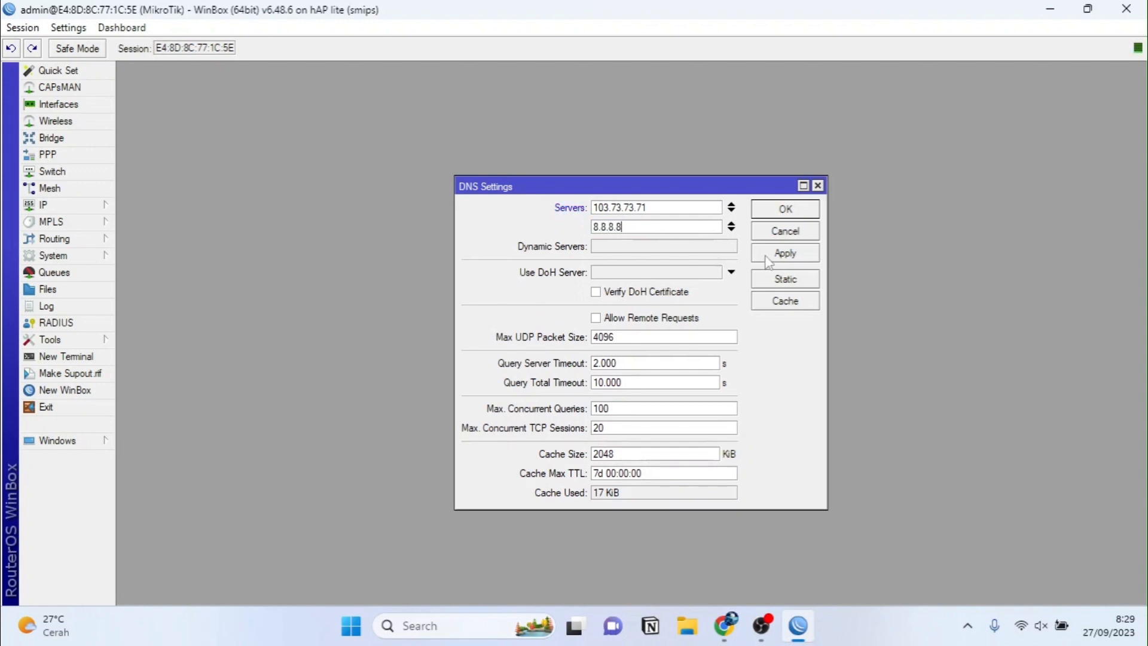
left_click(768, 262)
left_click(779, 211)
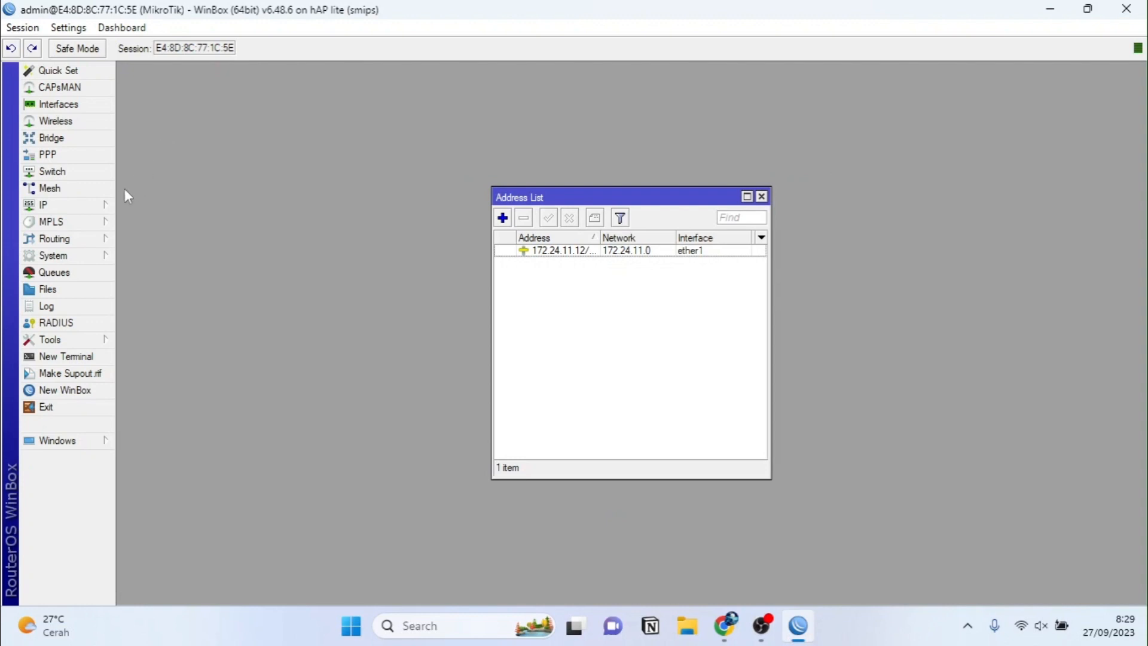
left_click(108, 205)
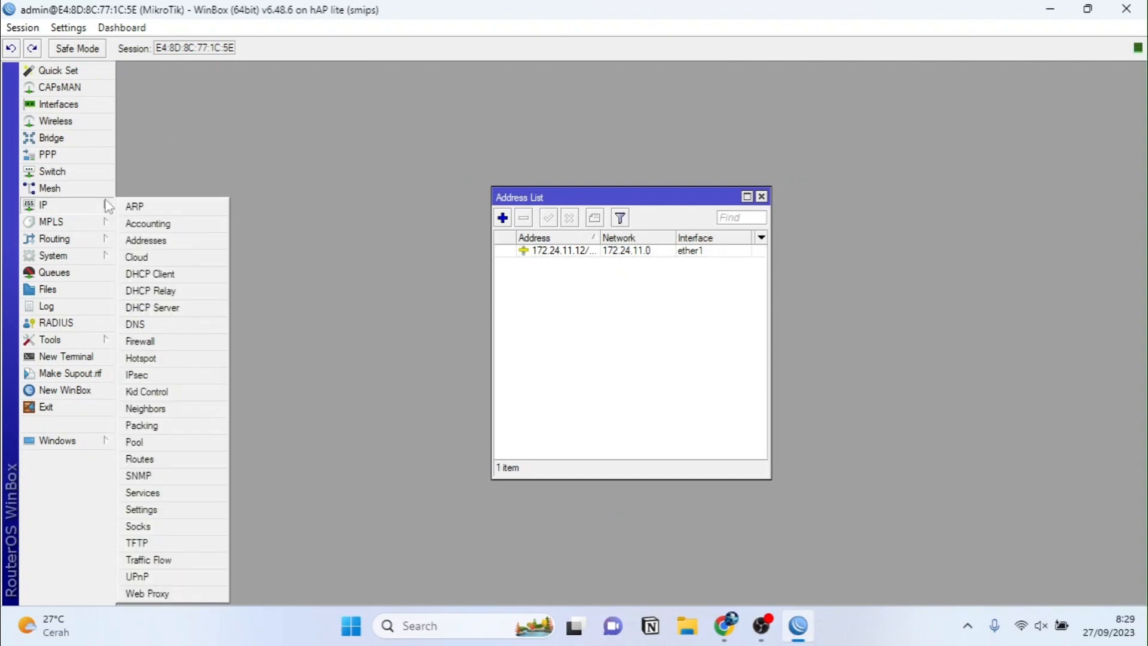
Step: Add a srcnat NAT rule with out-interface ether1 and action masquerade
left_click(141, 341)
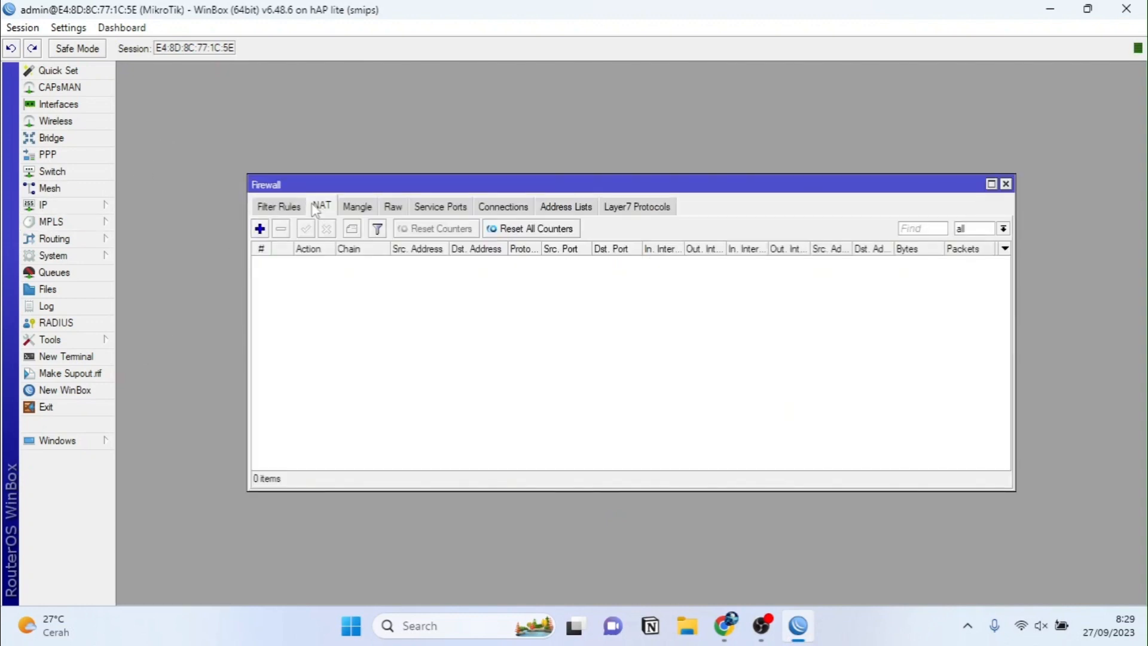
left_click(259, 228)
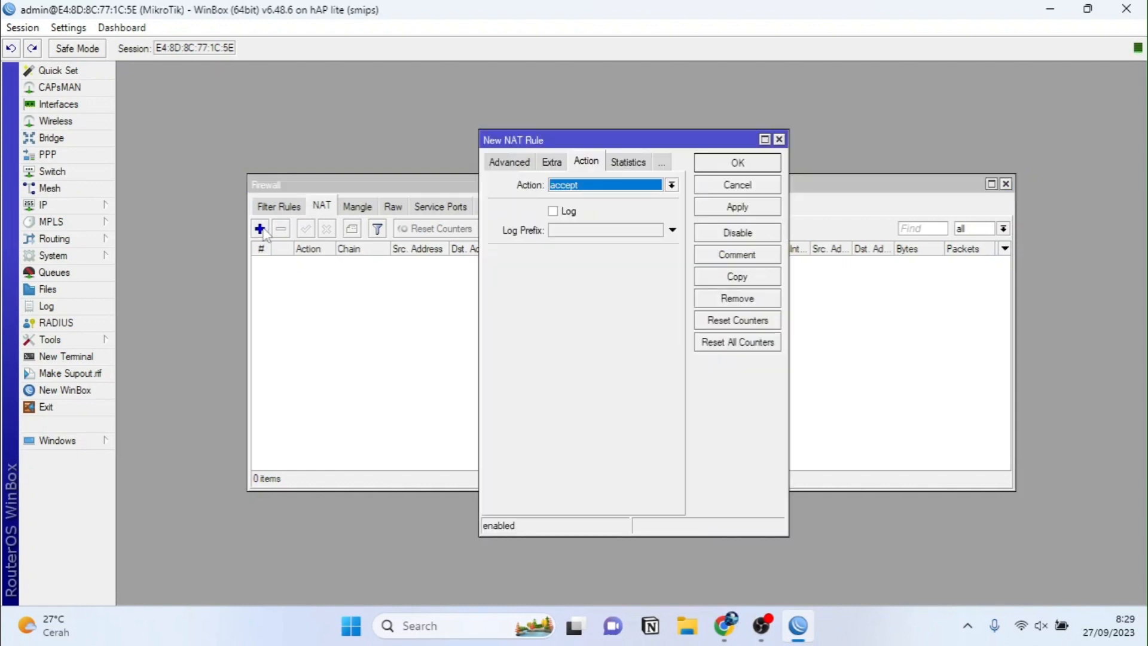
left_click(509, 165)
left_click(512, 166)
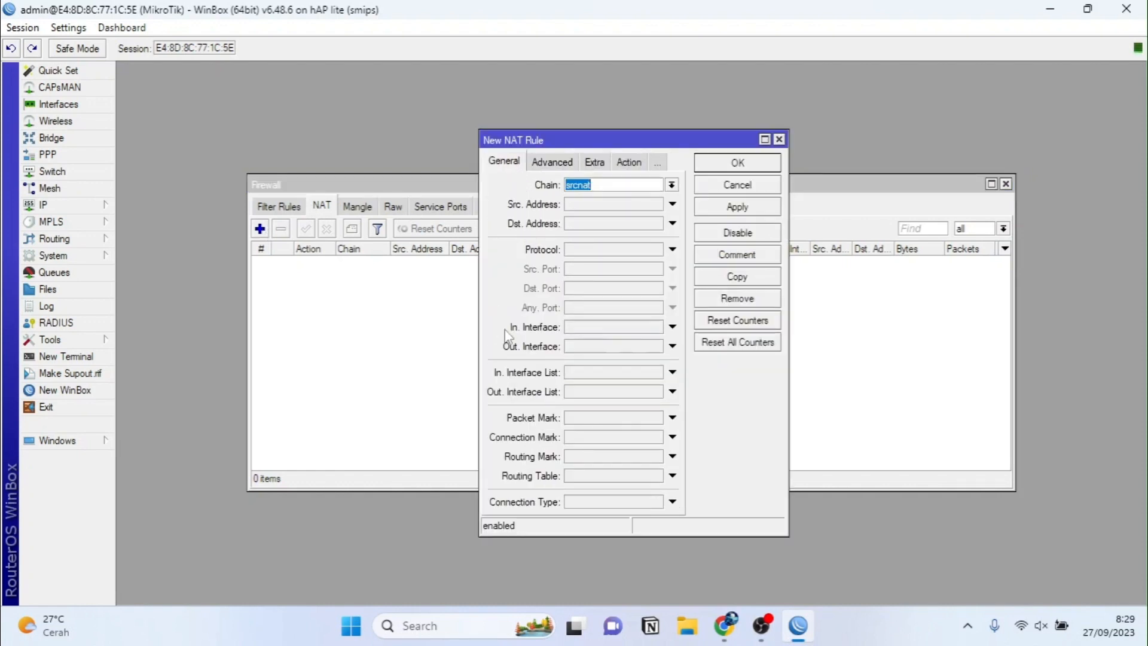
left_click(585, 348)
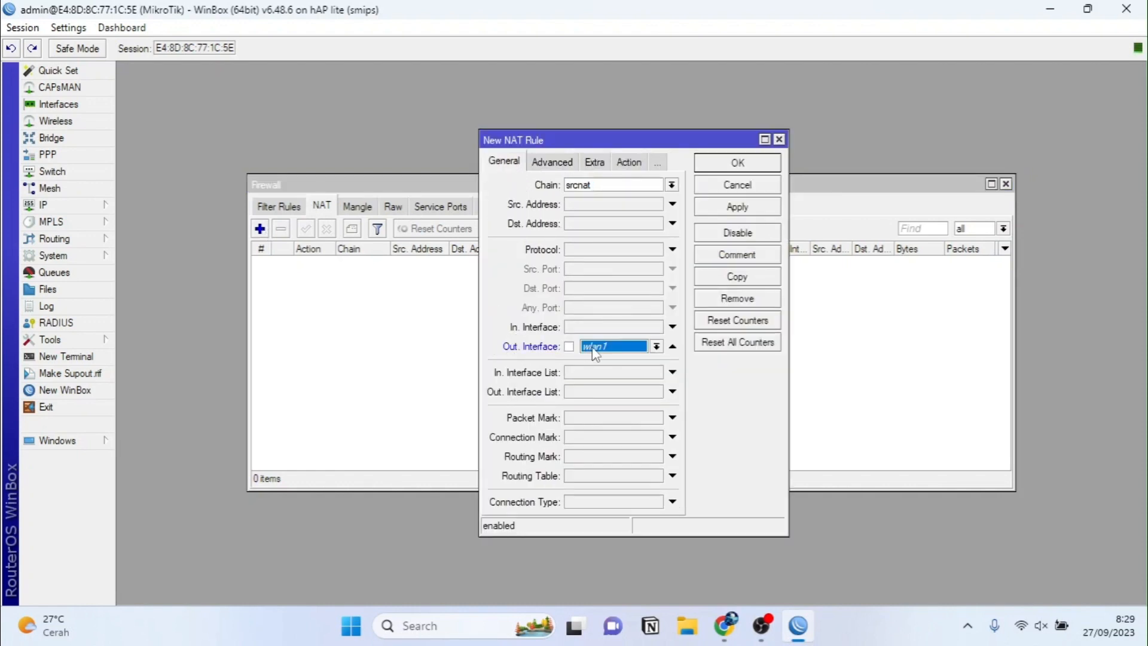
left_click(595, 347)
left_click(597, 404)
left_click(628, 166)
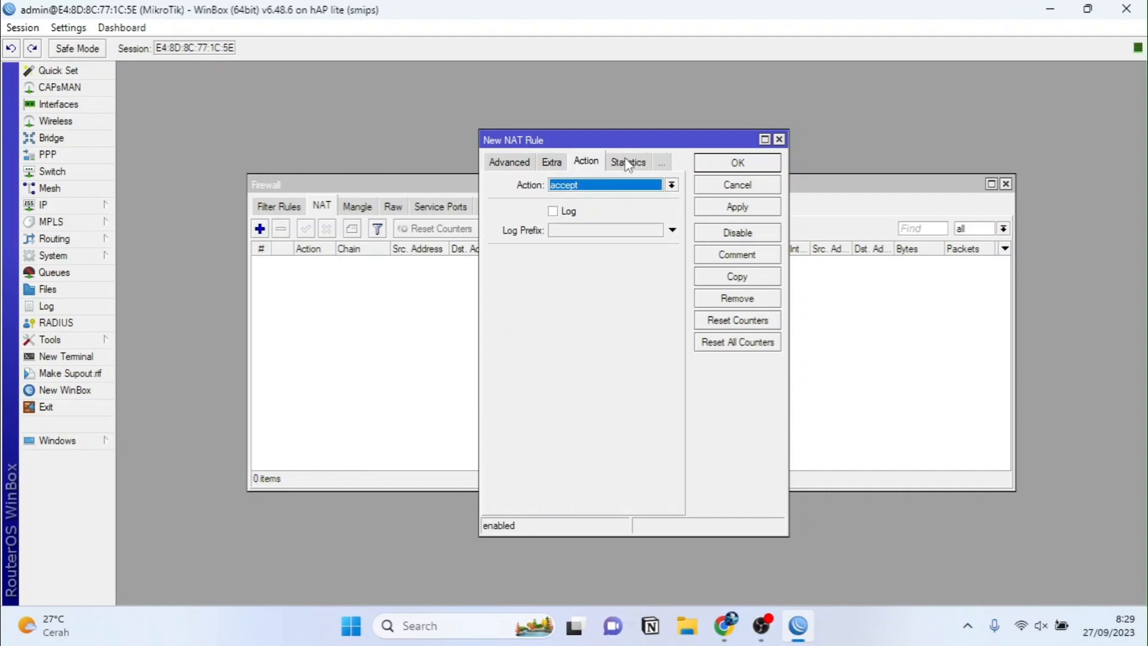
left_click(629, 185)
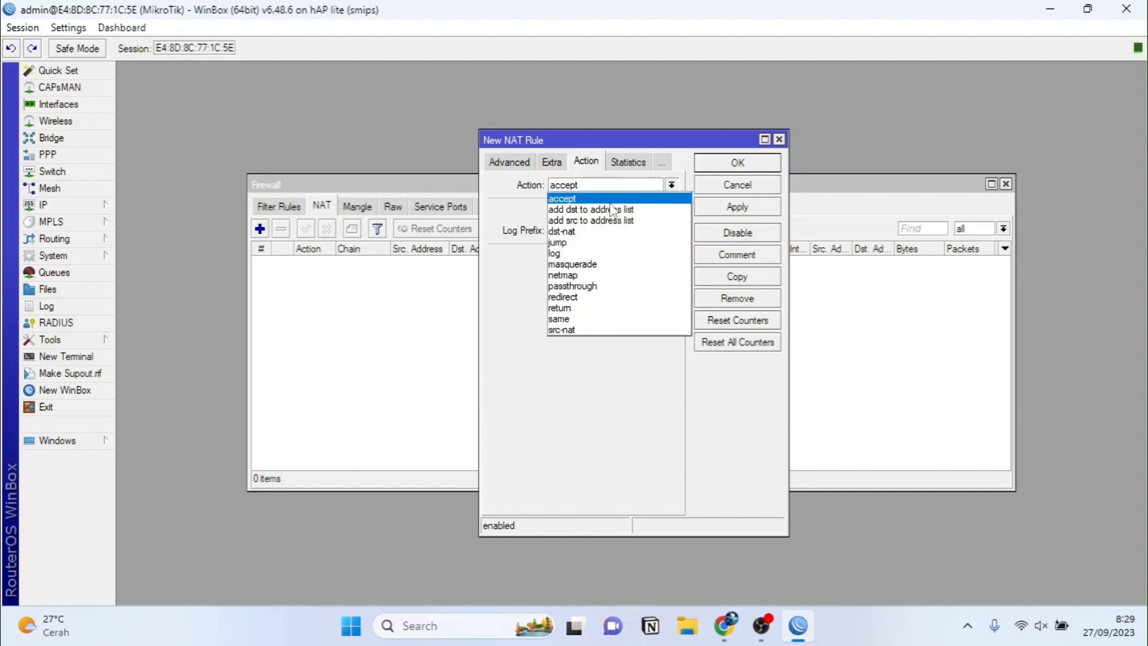
left_click(592, 267)
left_click(718, 209)
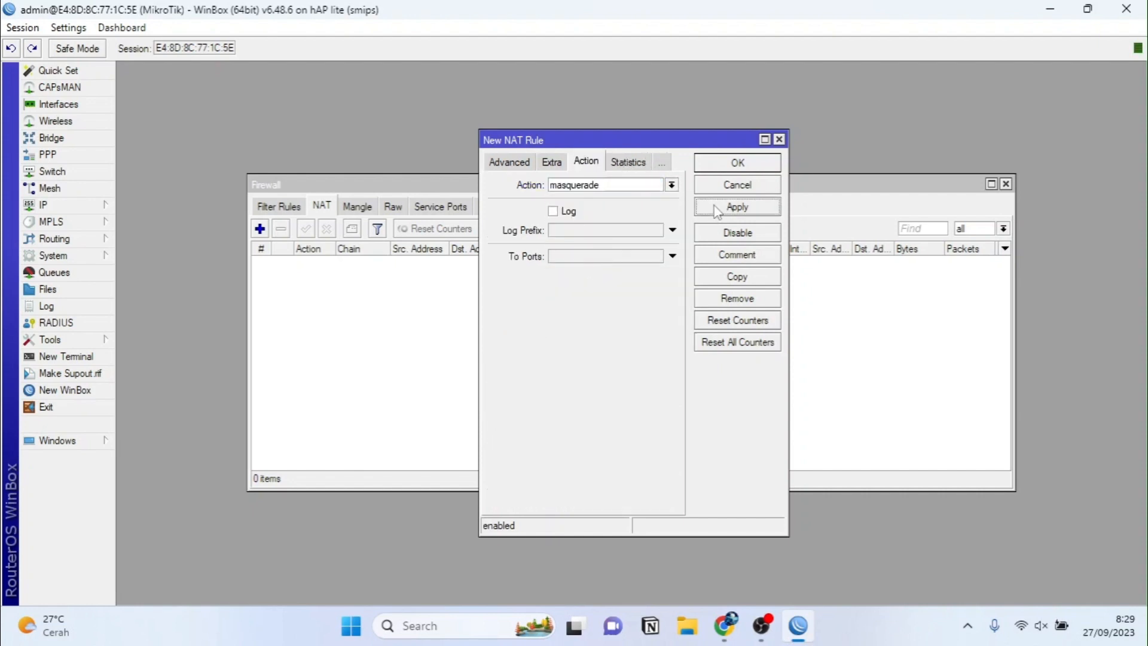
left_click(718, 170)
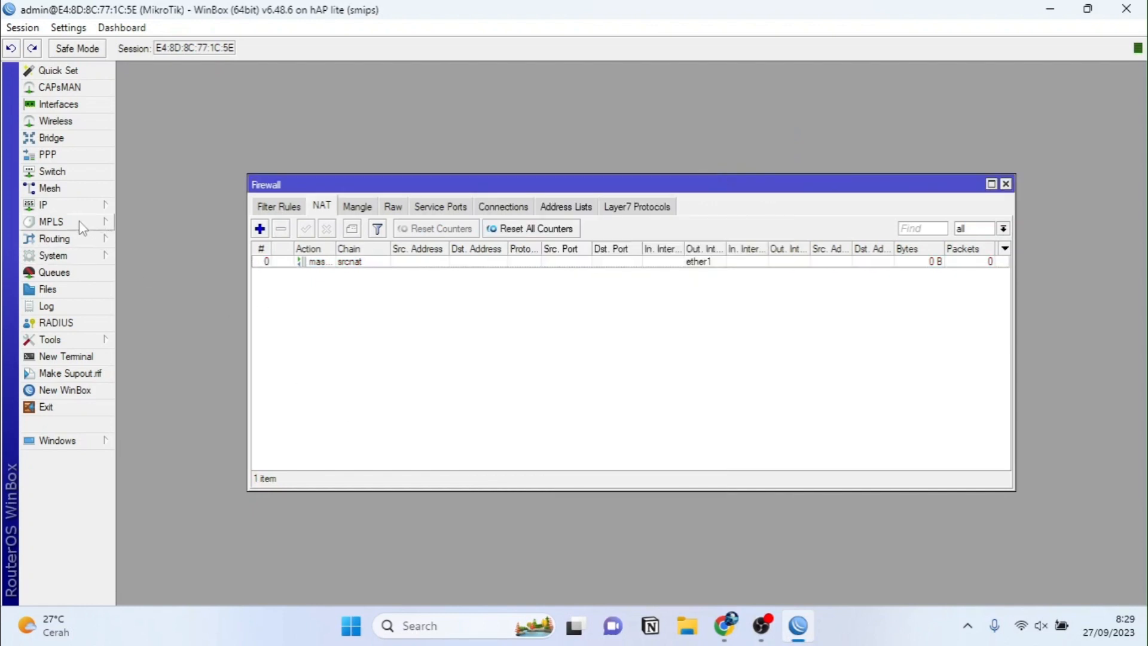
Step: Add a default route 0.0.0.0/0 via gateway 172.24.11.1 and close the route list
left_click(77, 205)
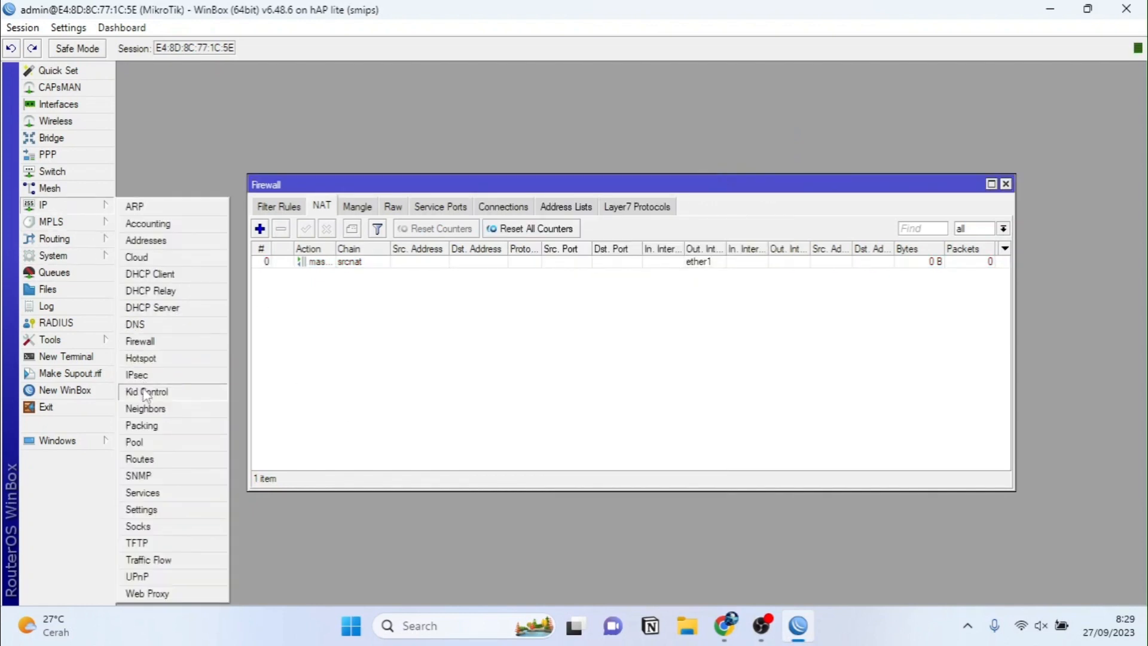
left_click(153, 464)
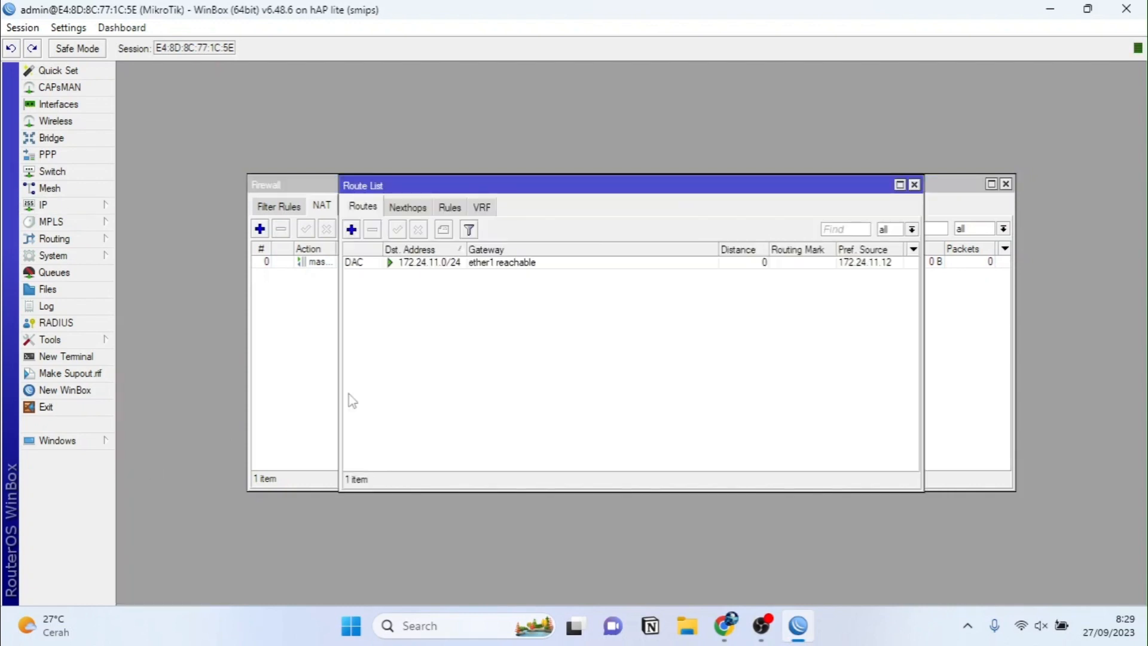
left_click(351, 230)
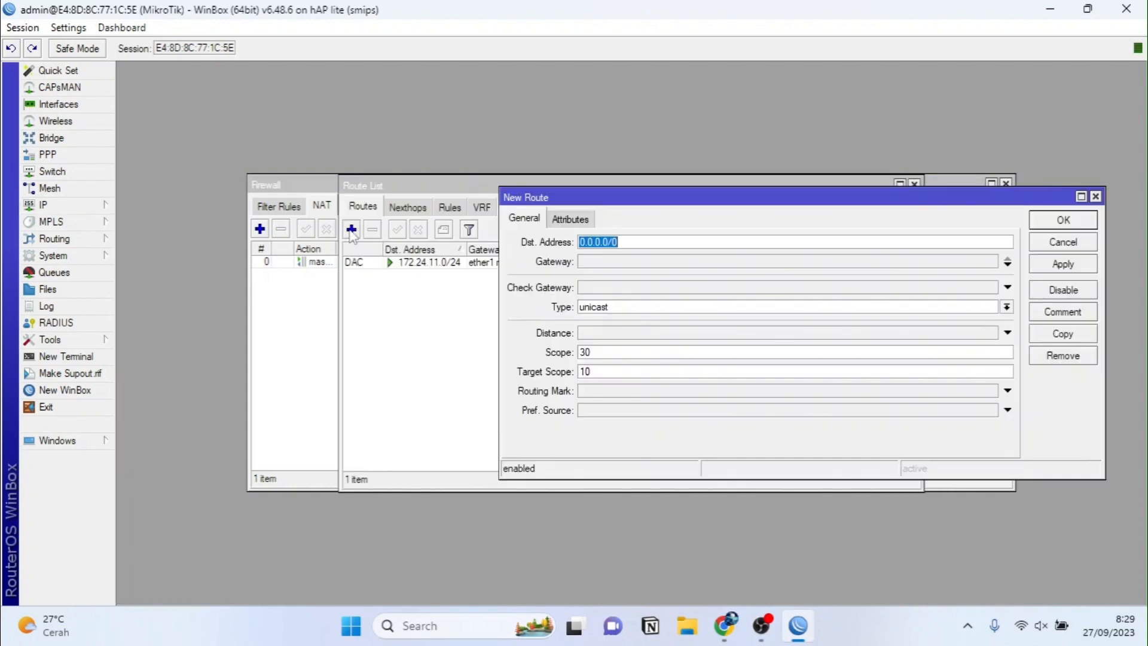
left_click(589, 267)
type("172.24.11.1")
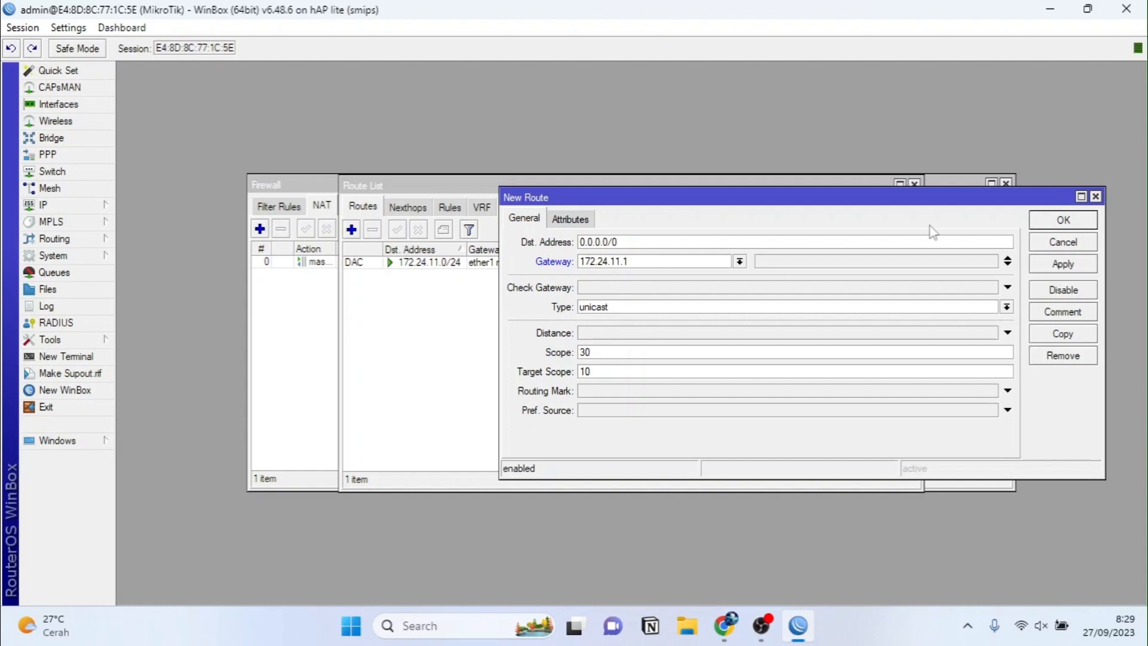
left_click(1040, 268)
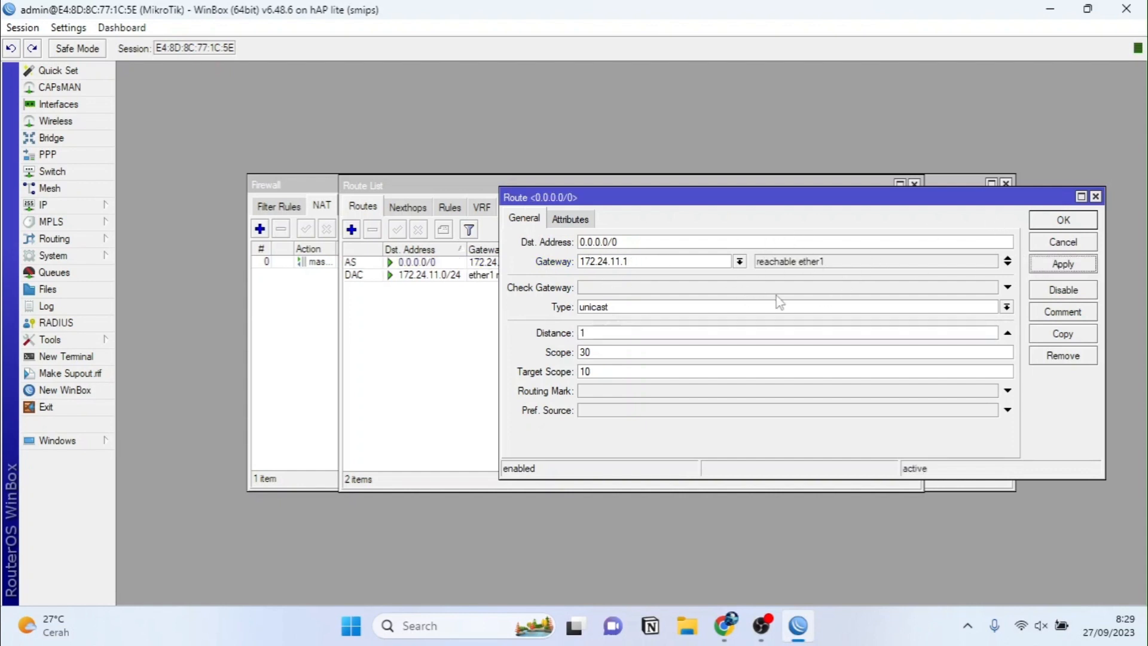
left_click(1063, 220)
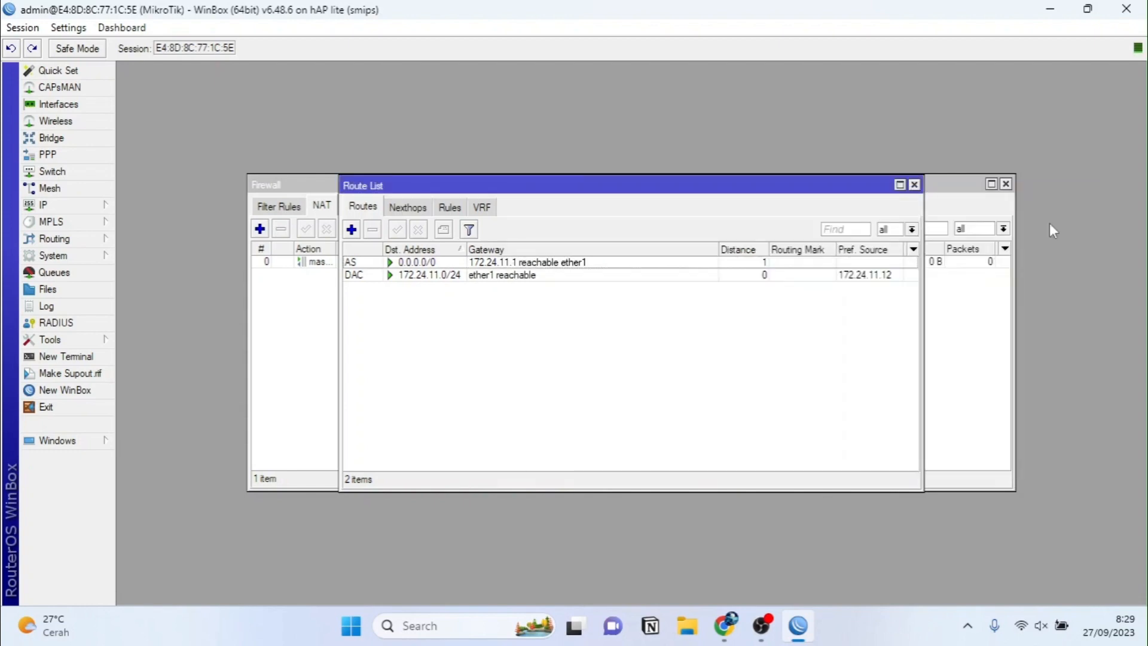
left_click(914, 184)
Step: Ping 8.8.8.8 from a router terminal, getting 5 of 5 replies, then close the remaining windows
left_click(1005, 184)
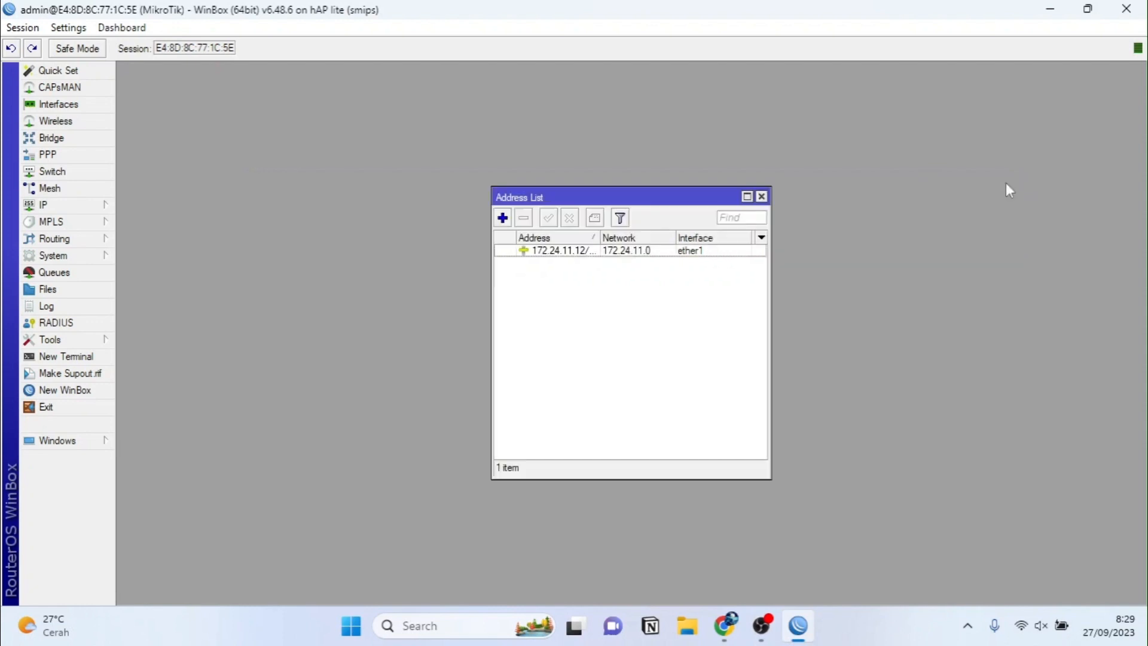
left_click(69, 357)
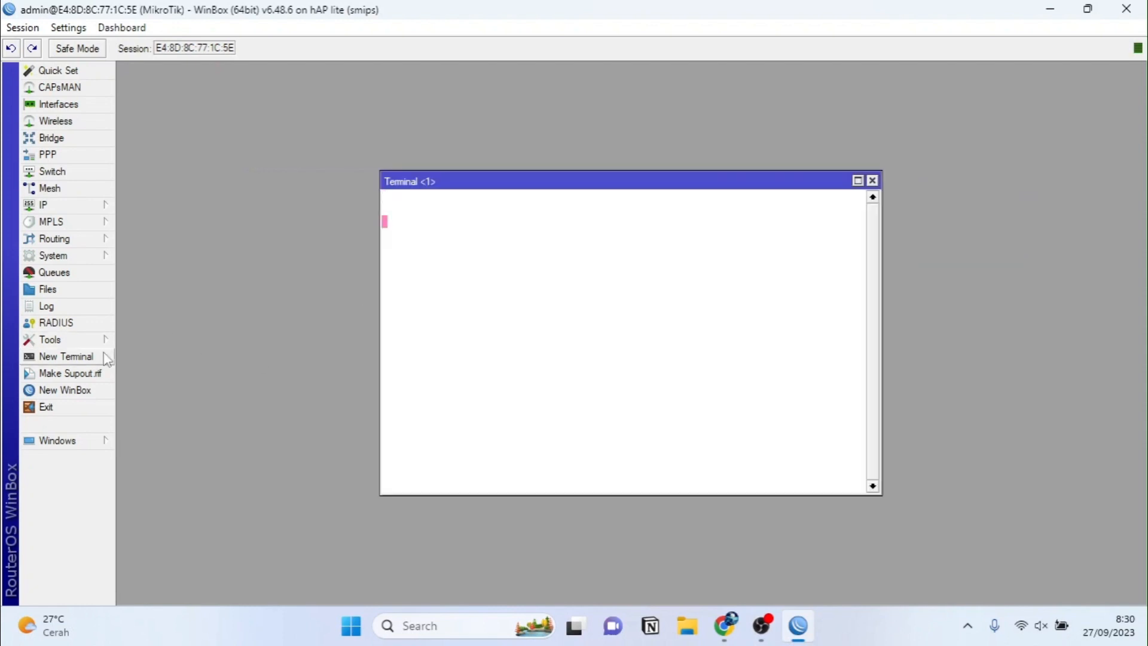
type("ping")
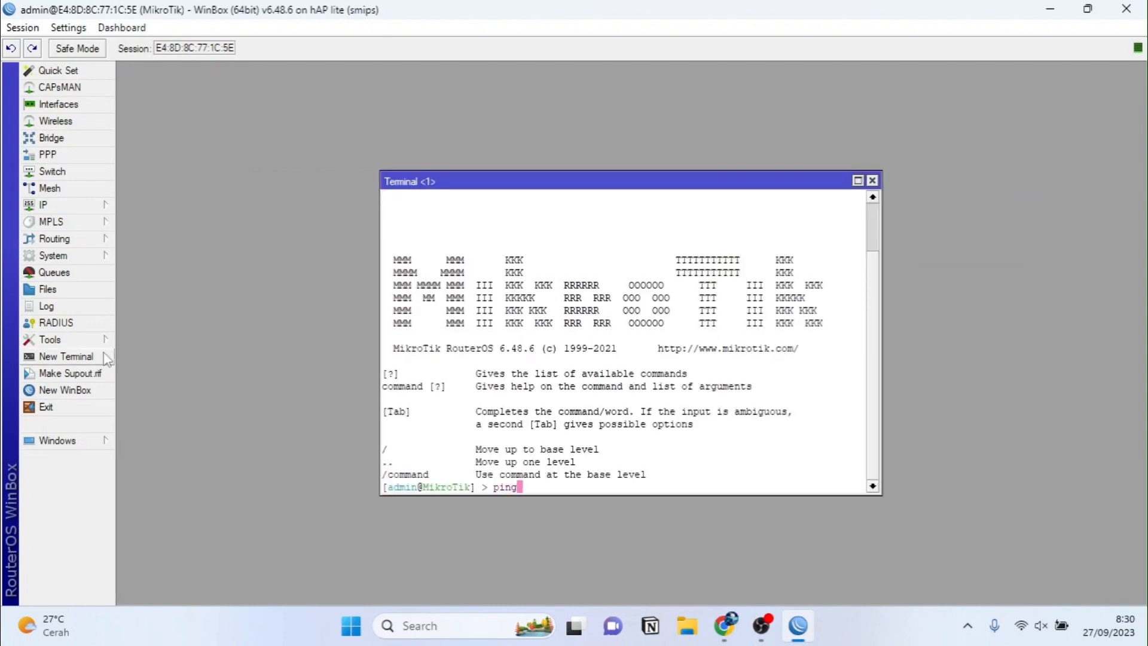
type(" 8.8.8.8")
key("Return")
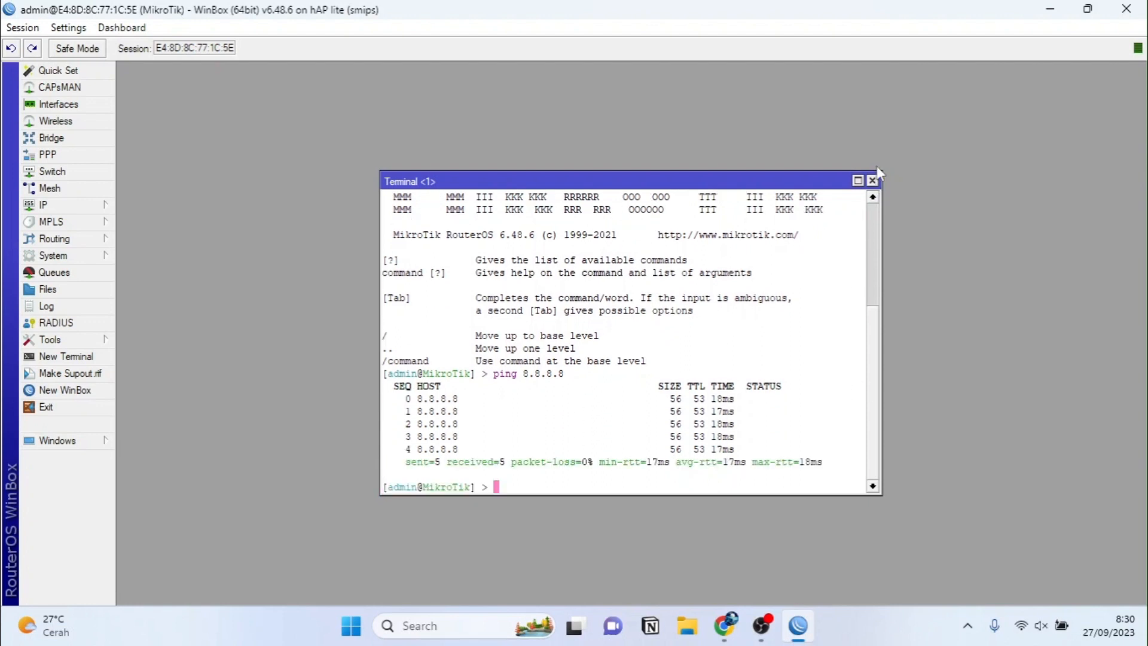
left_click(872, 181)
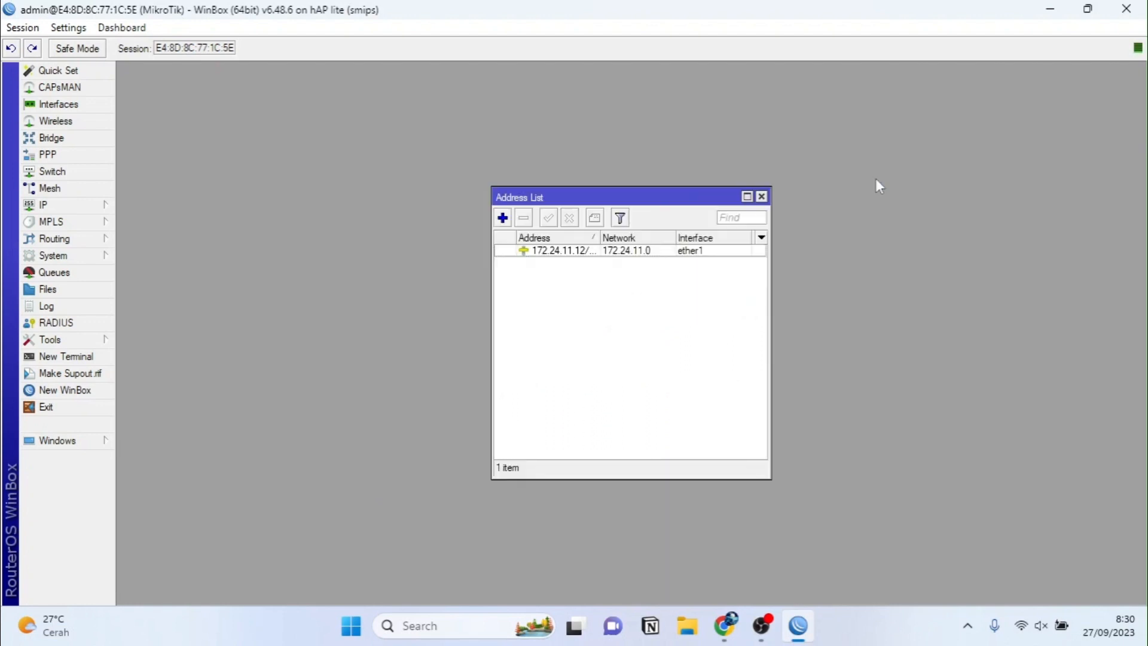
left_click(763, 194)
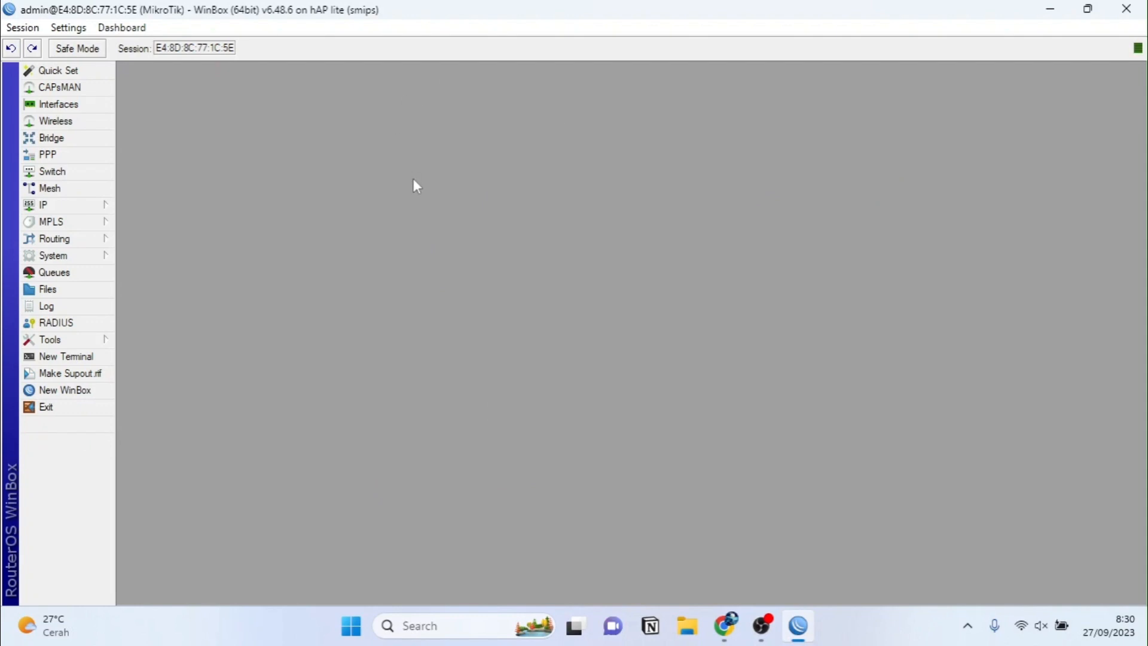
Step: Create VLAN interface Lab. Admin with ID 10 on ether2
left_click(83, 106)
left_click(139, 229)
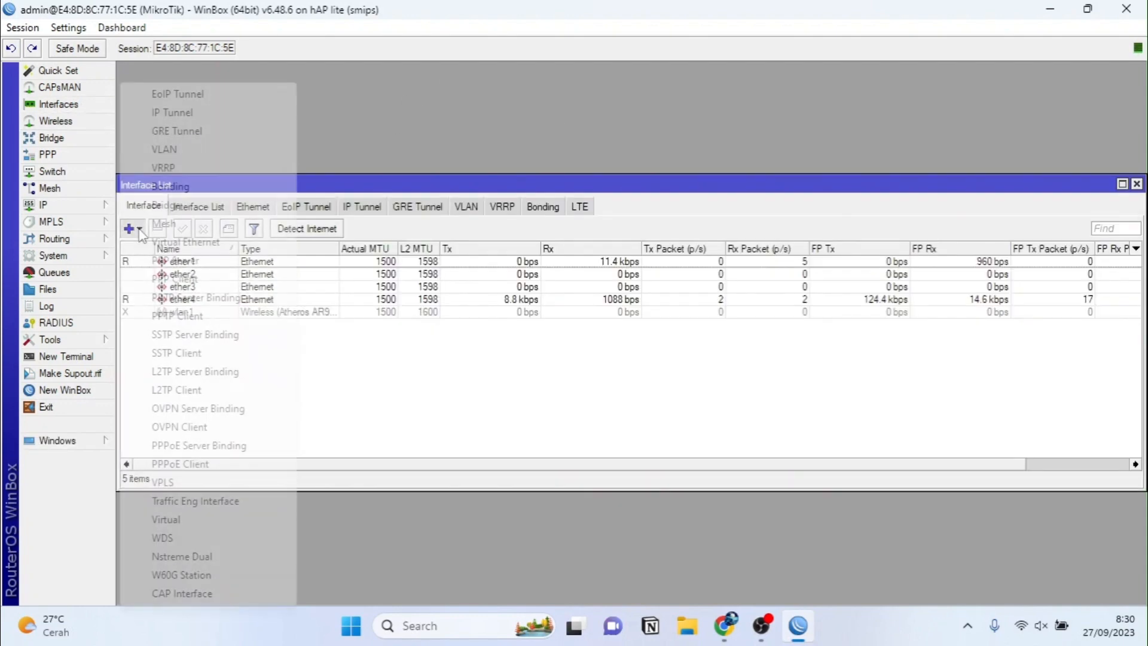
left_click(165, 150)
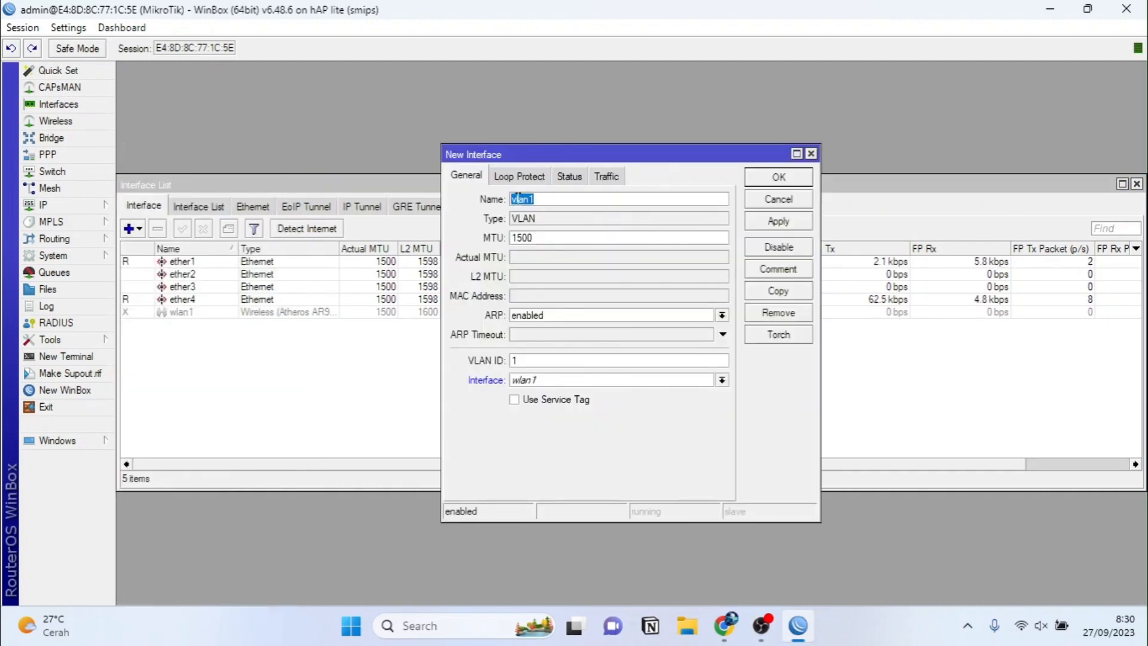
type("L")
type("ab. AP")
type("m")
type("in")
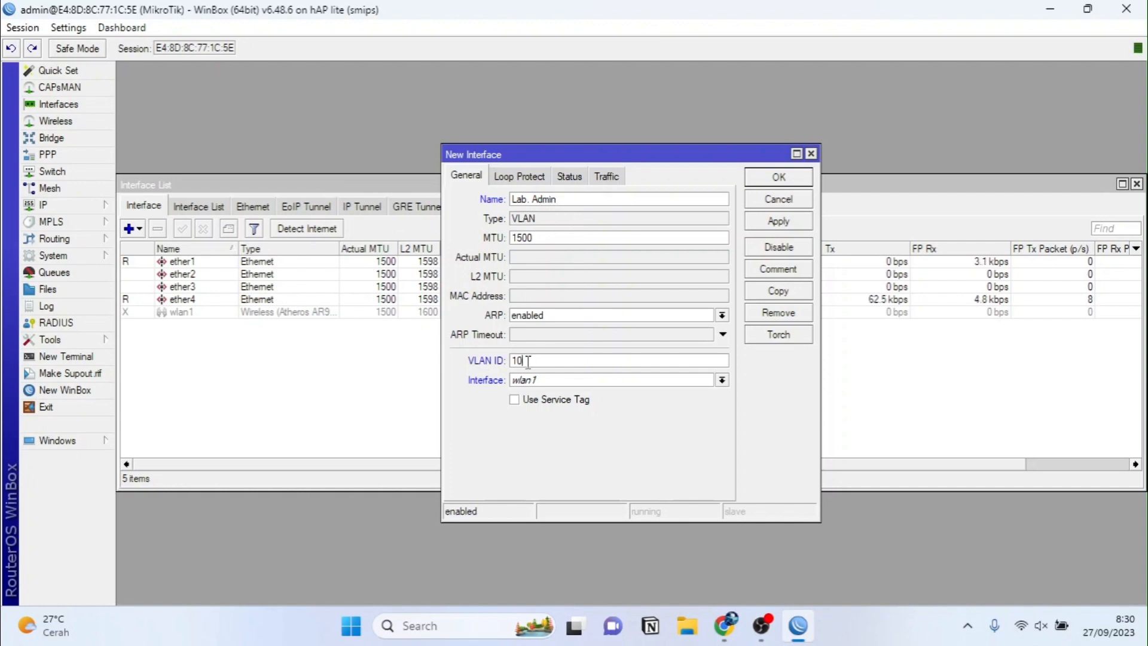
left_click(530, 381)
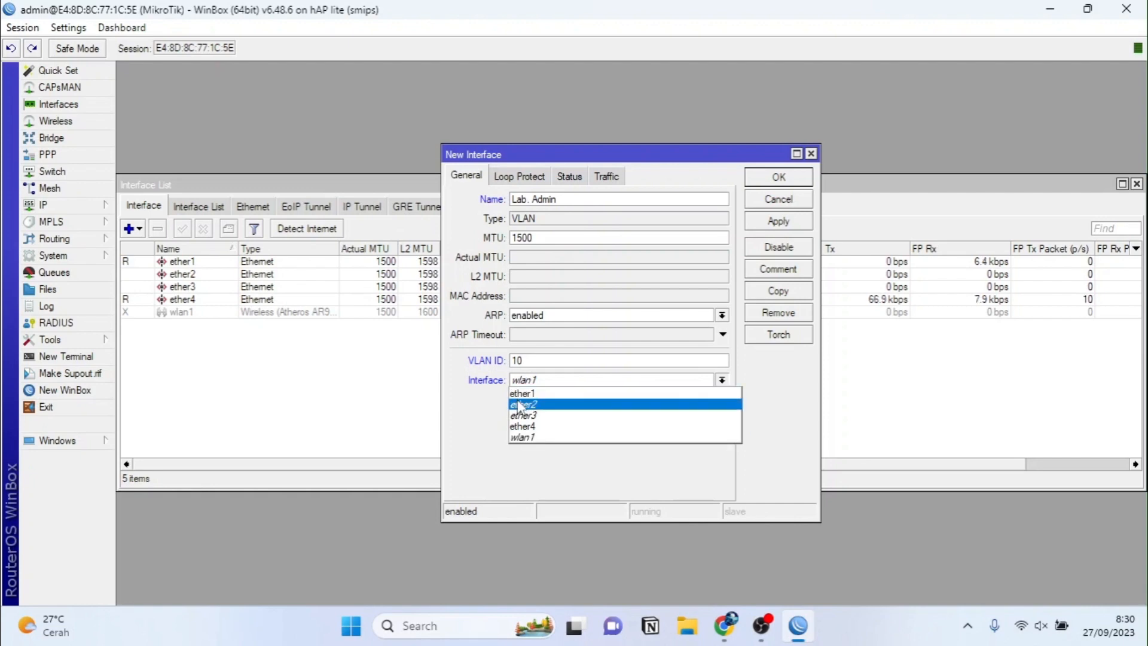
left_click(521, 405)
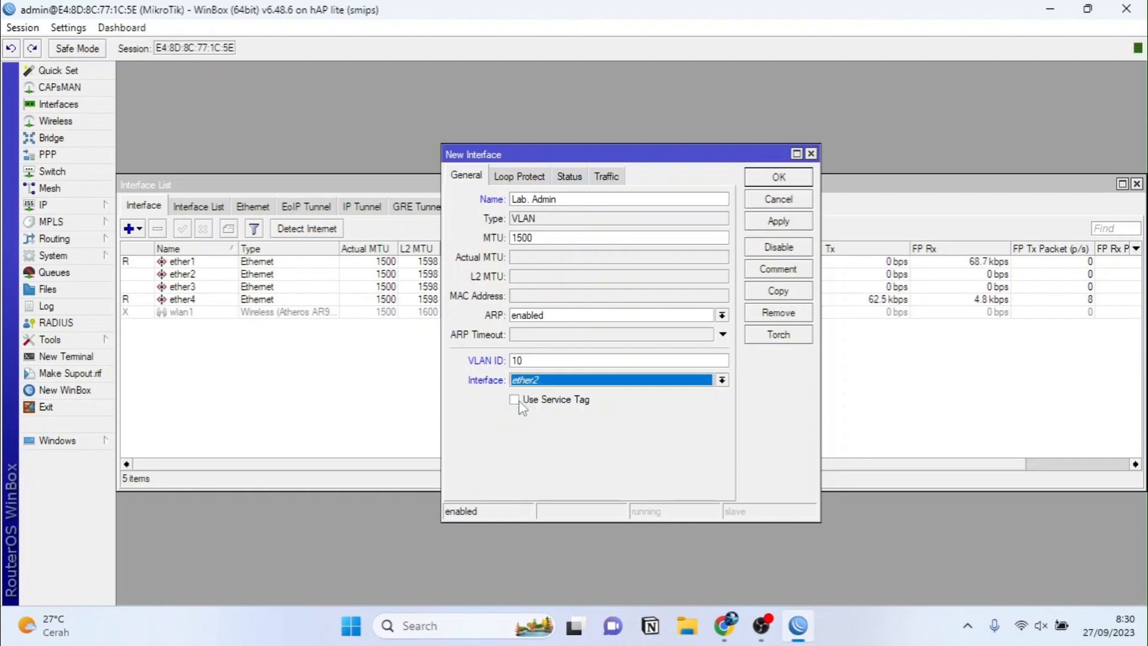
left_click(762, 226)
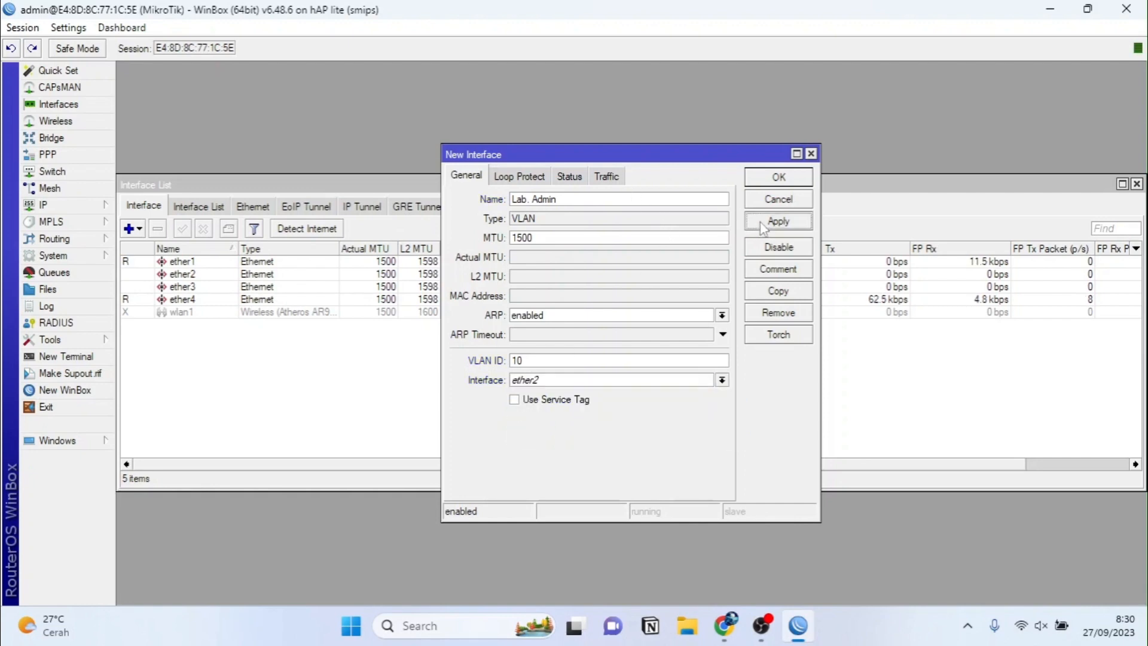
Step: Copy it into VLAN Lab. Jaringan with ID 20
left_click(772, 292)
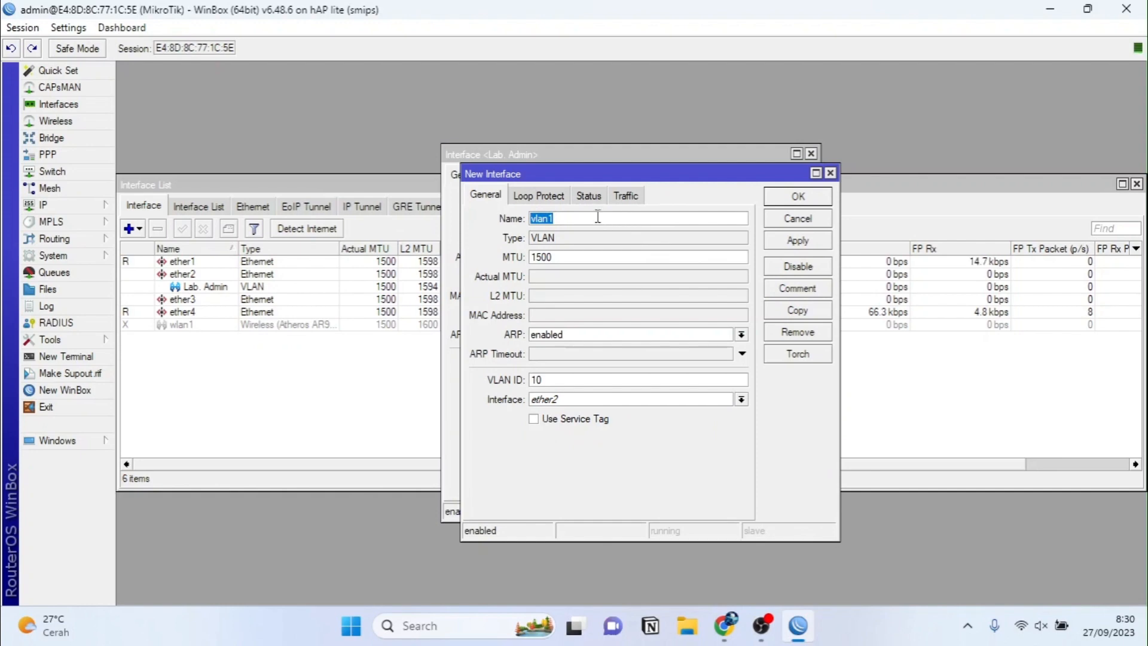
type("Lab")
type(". Jaringan")
type("20")
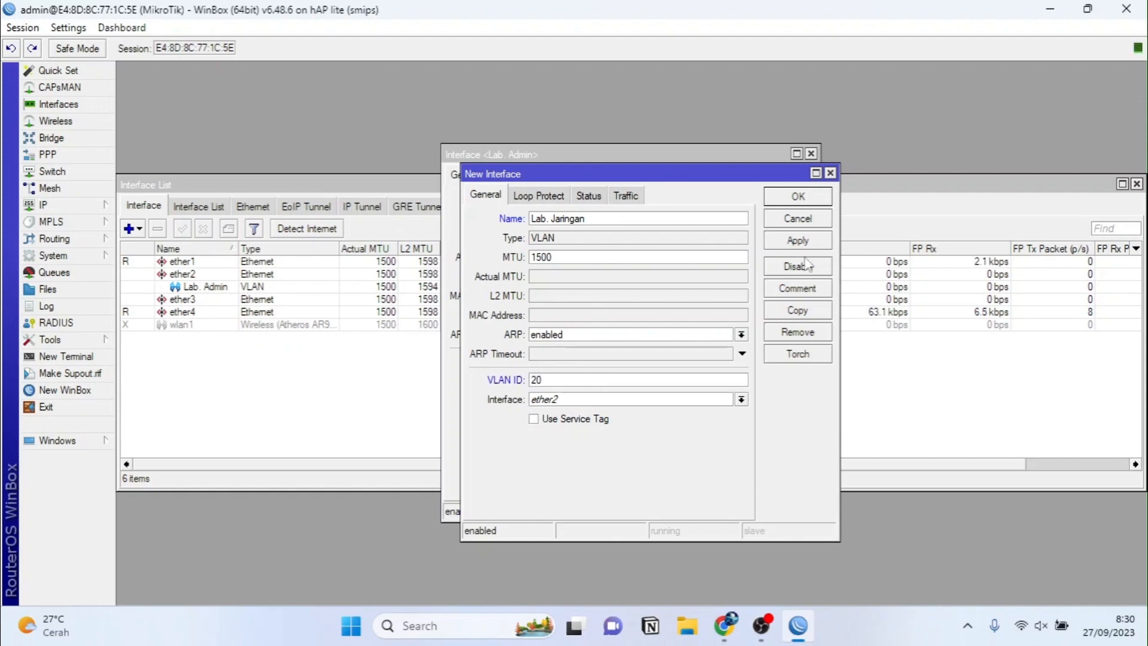
left_click(797, 241)
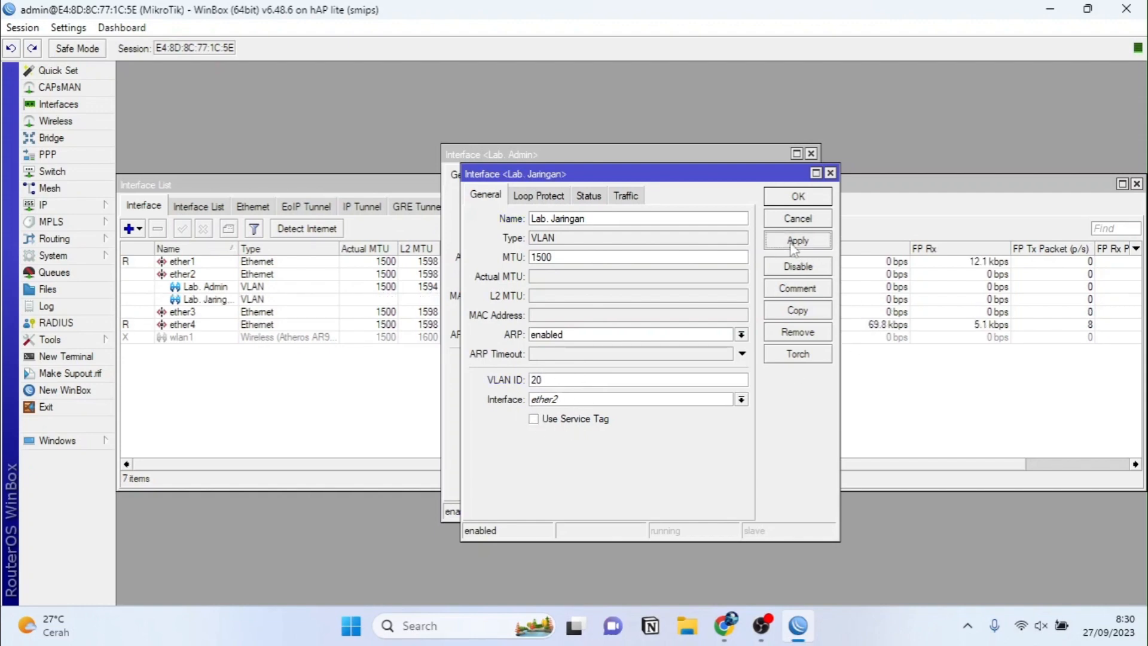
left_click(786, 197)
Step: Copy it again into VLAN Manajemen Jaringan with ID 99
left_click(777, 291)
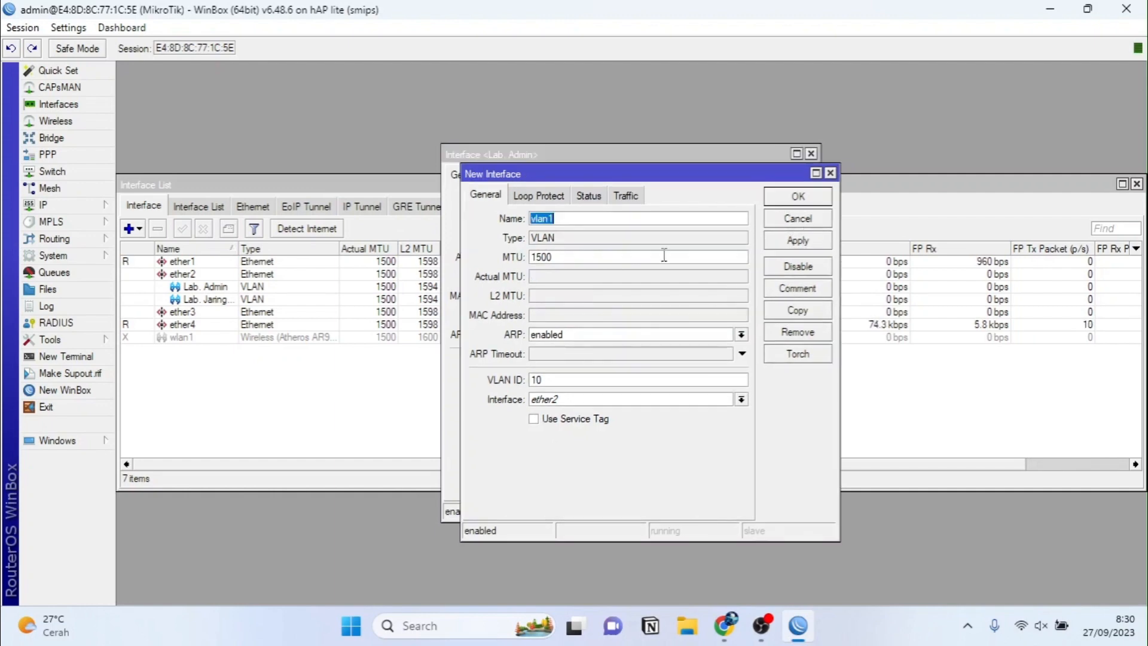
type("Manajemen")
key("BackSpace")
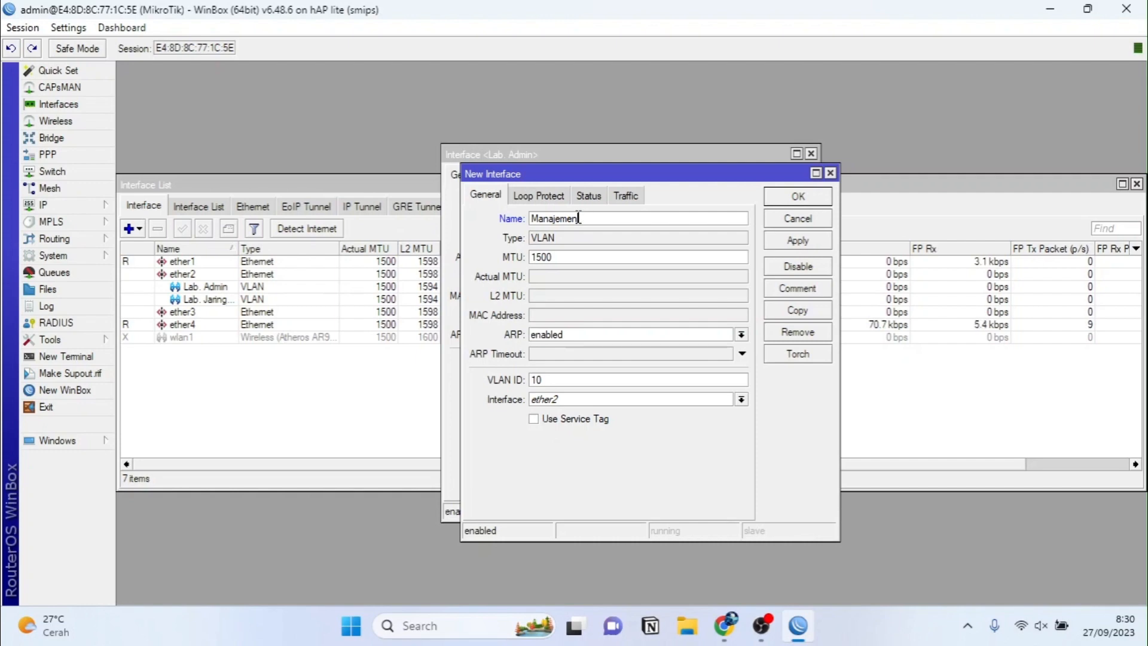
type("Jaringan")
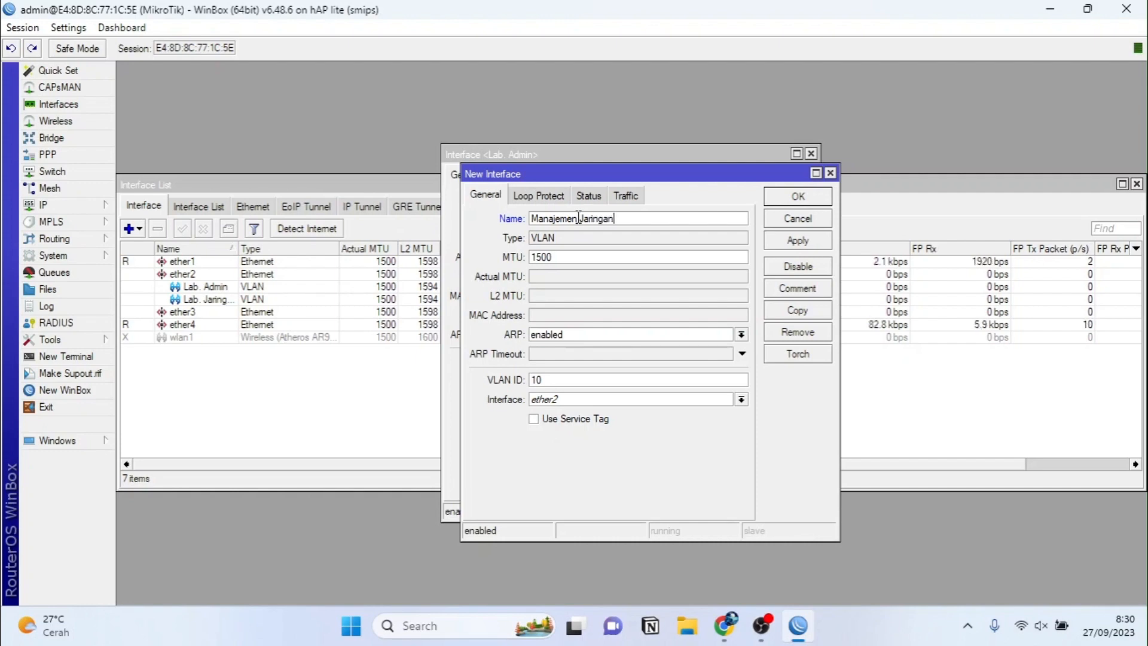
double_click(548, 379)
type("99")
left_click(793, 244)
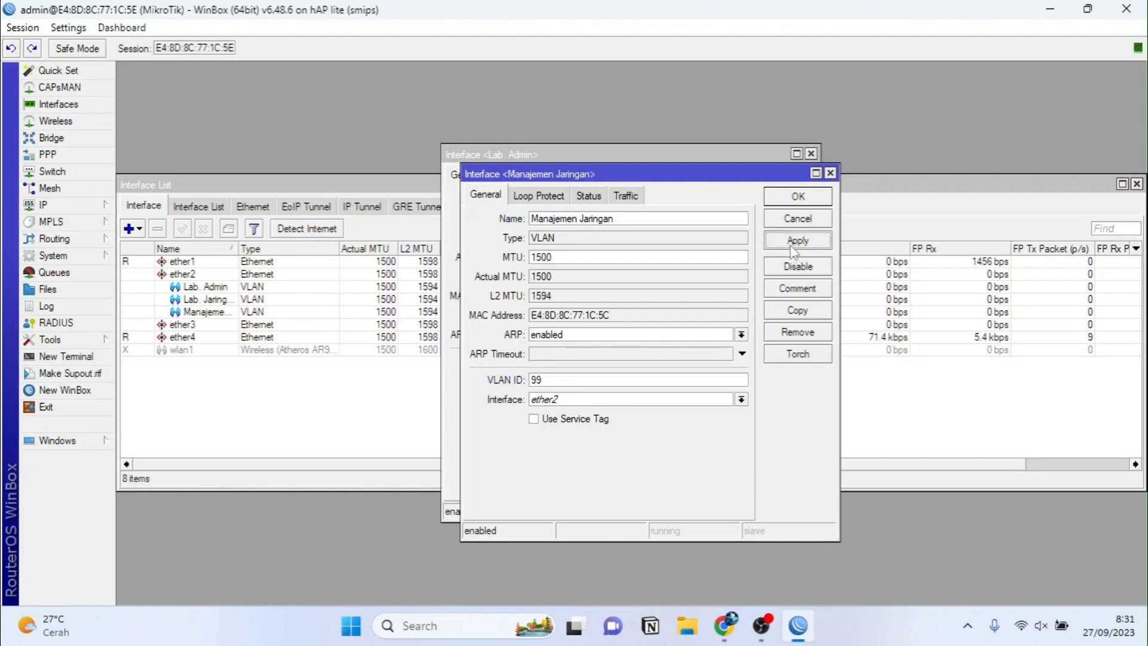
left_click(799, 198)
left_click(778, 180)
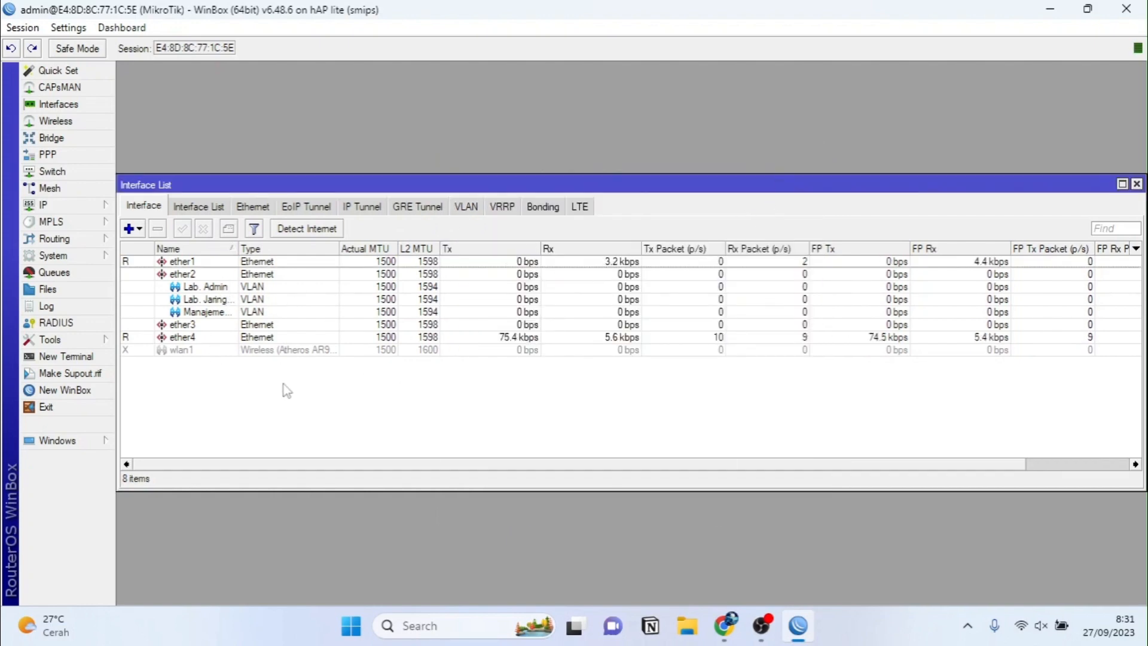
Step: Enable wlan1 and rename it to Ruang Tamu
left_click(200, 352)
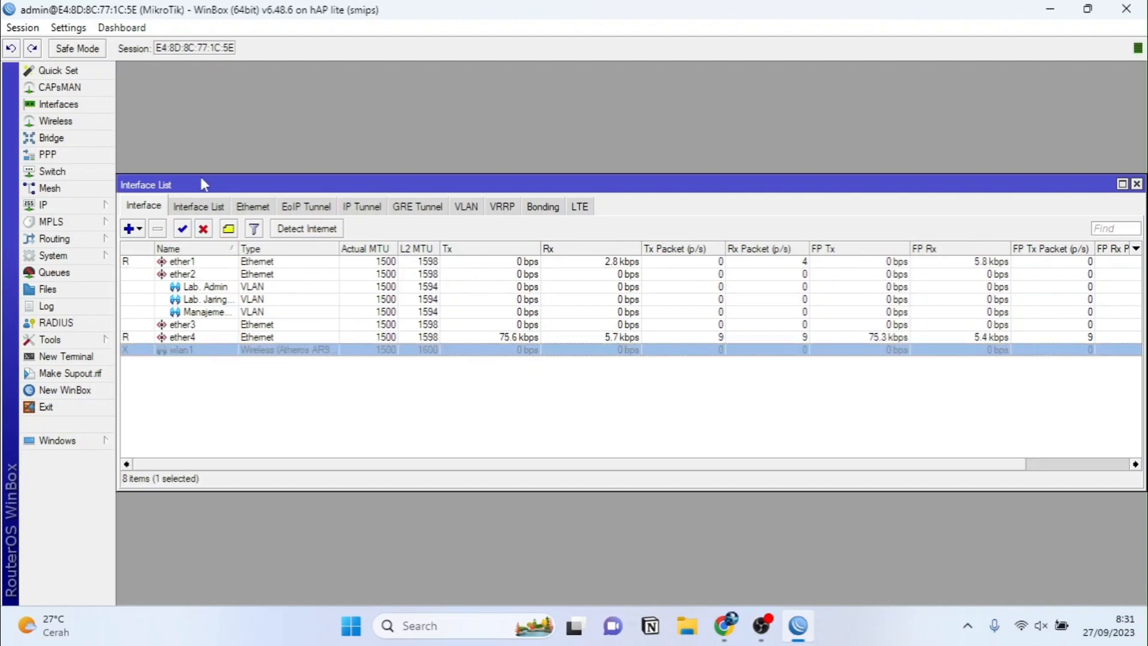
left_click(183, 229)
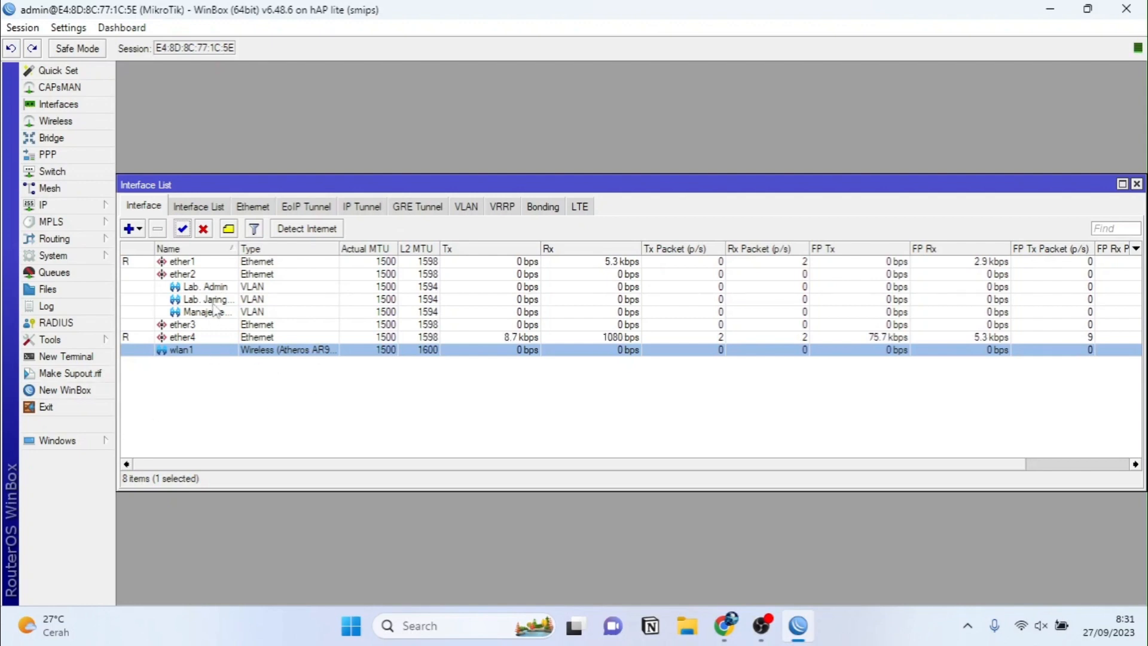
double_click(211, 351)
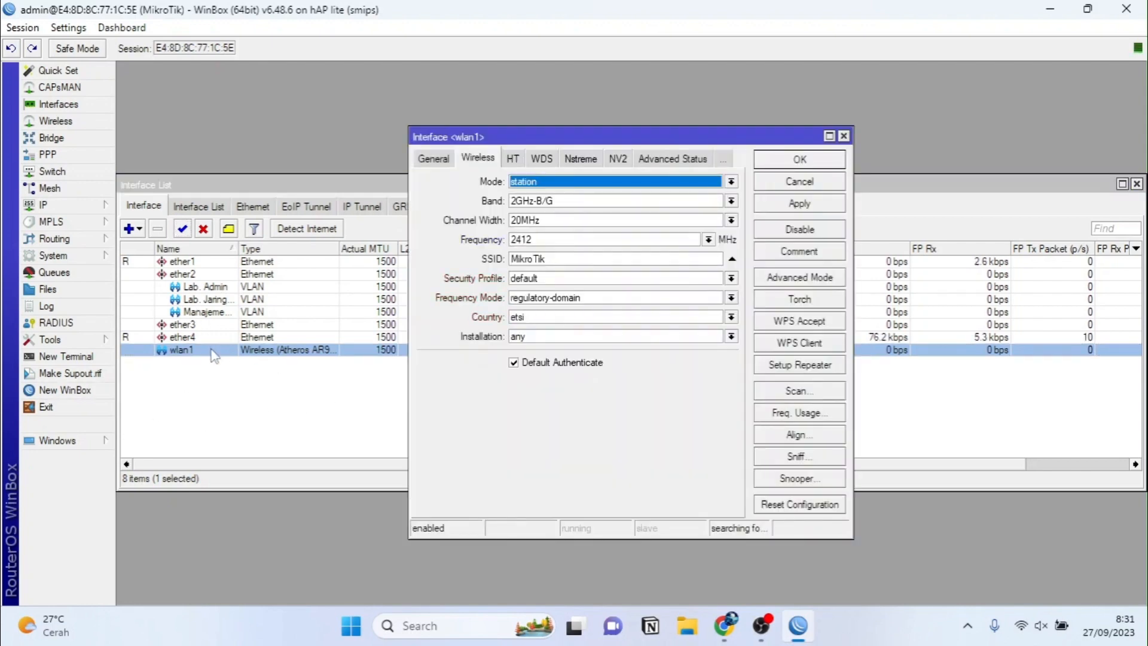
left_click(433, 161)
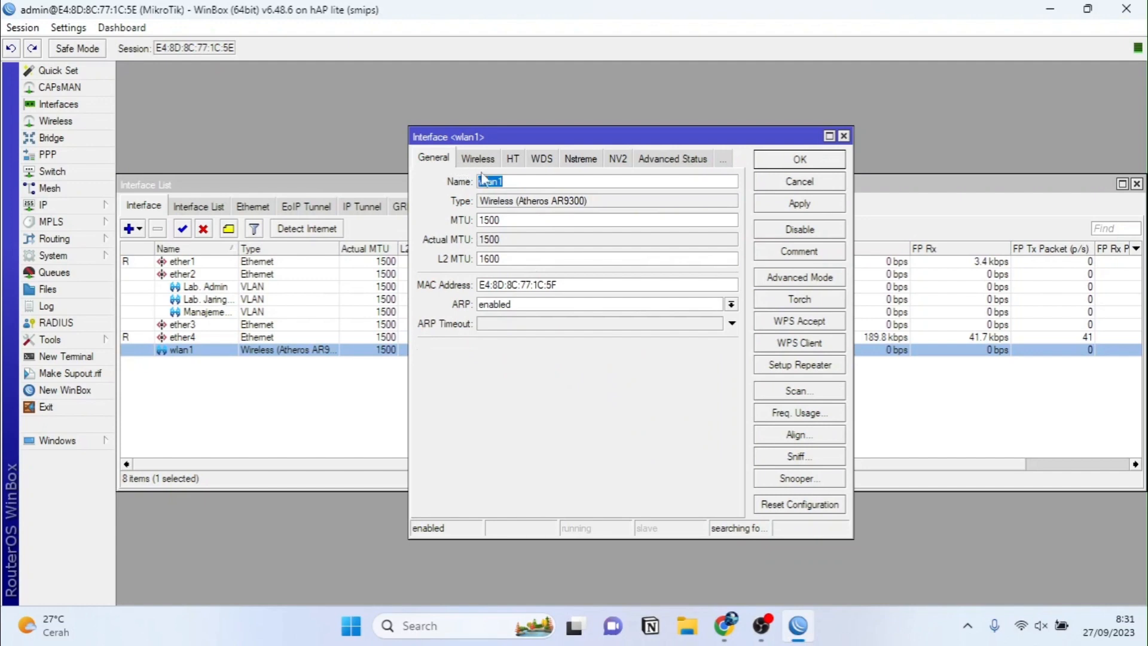
type("Ruang")
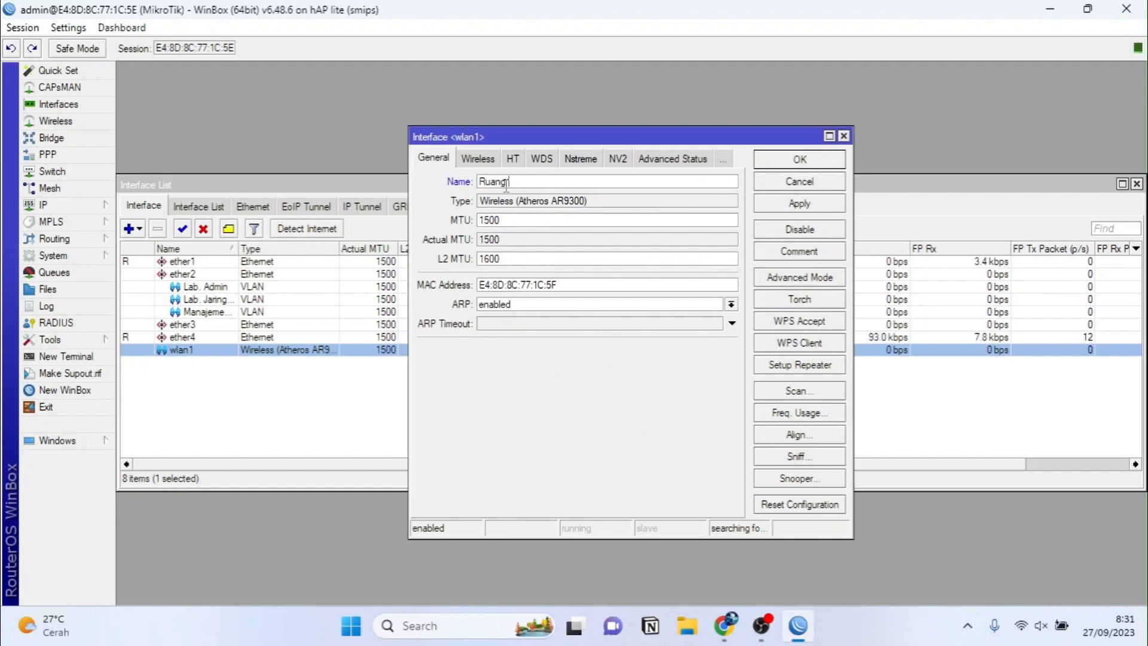
type(" Tamu")
Step: Set wireless mode ap bridge, band 2GHz-B/G/N and channel width 20/40MHz eC
left_click(485, 159)
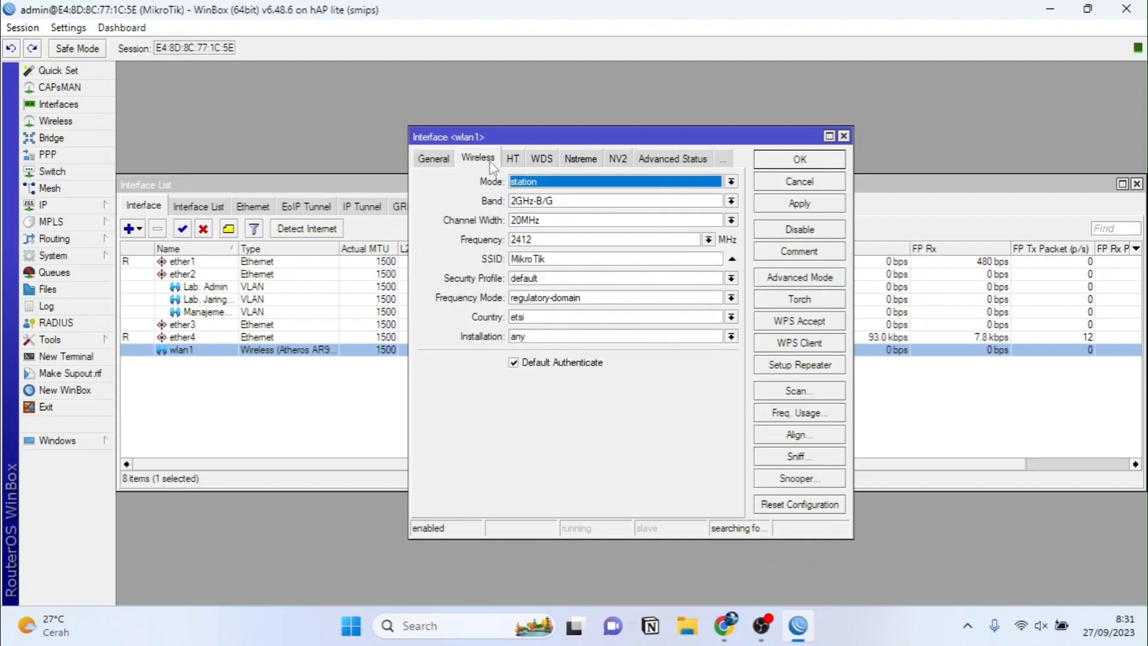
left_click(514, 181)
left_click(522, 207)
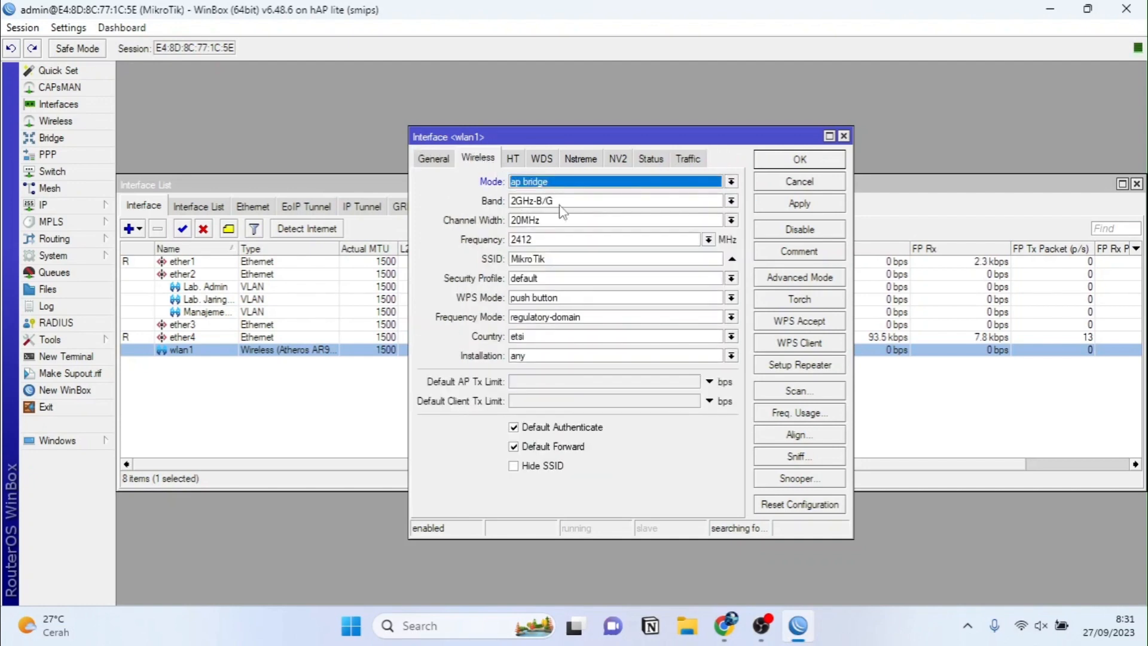
left_click(637, 202)
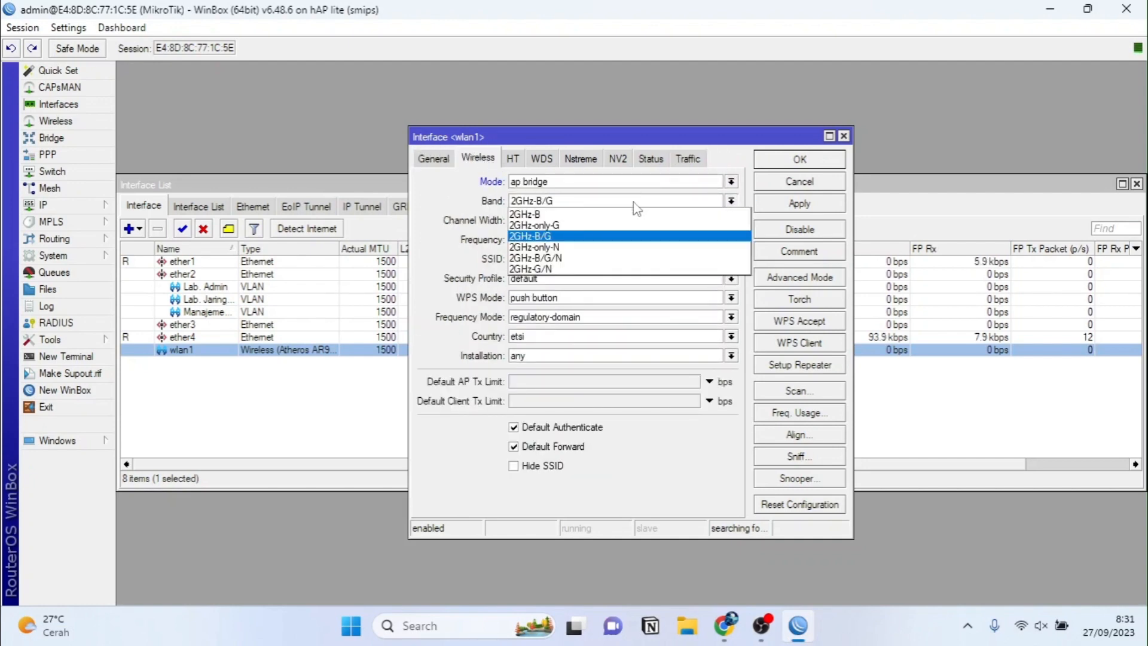
left_click(567, 257)
left_click(554, 222)
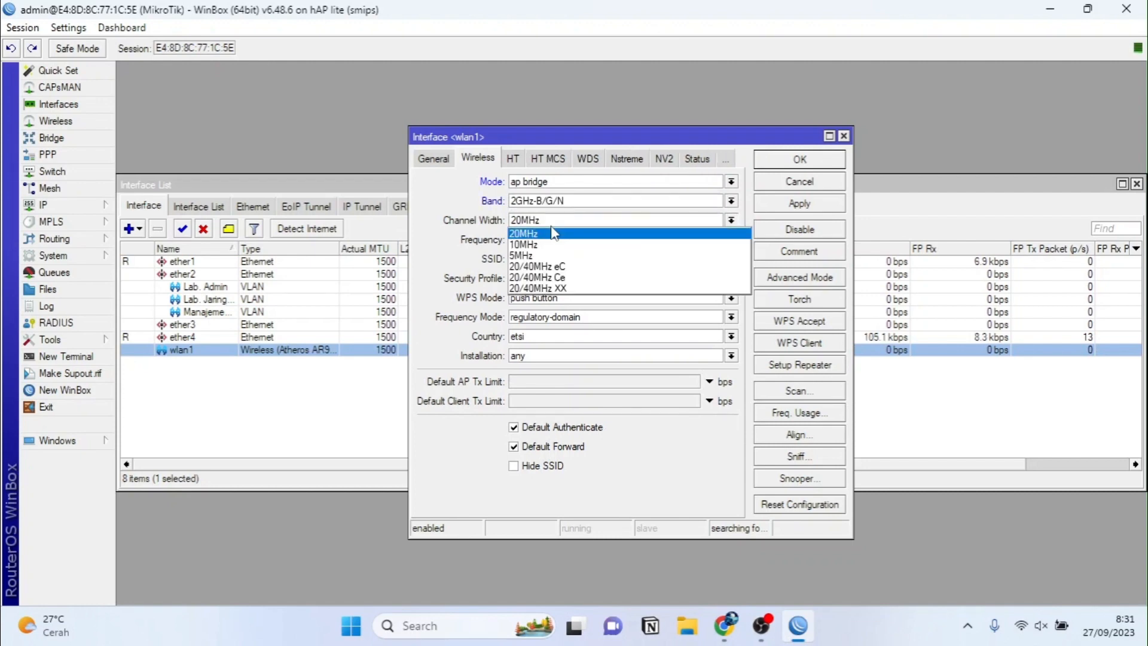
left_click(541, 269)
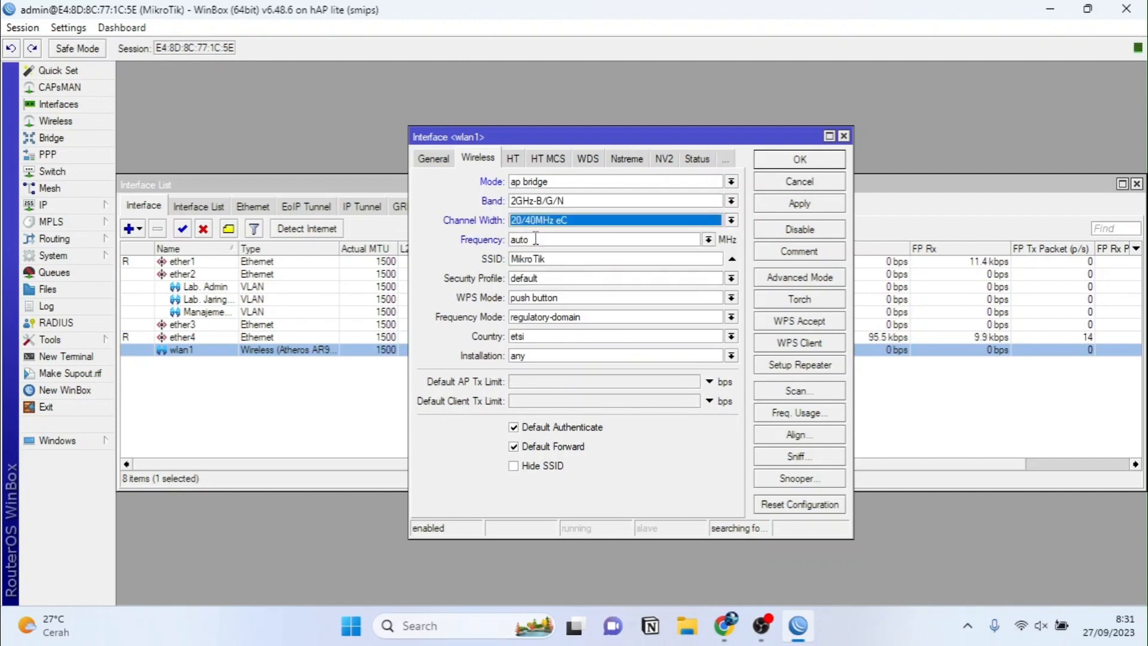
Step: Set SSID Kelompok6_Tkj Neskar and country no_country_set, then save the wireless settings
double_click(540, 259)
type("K")
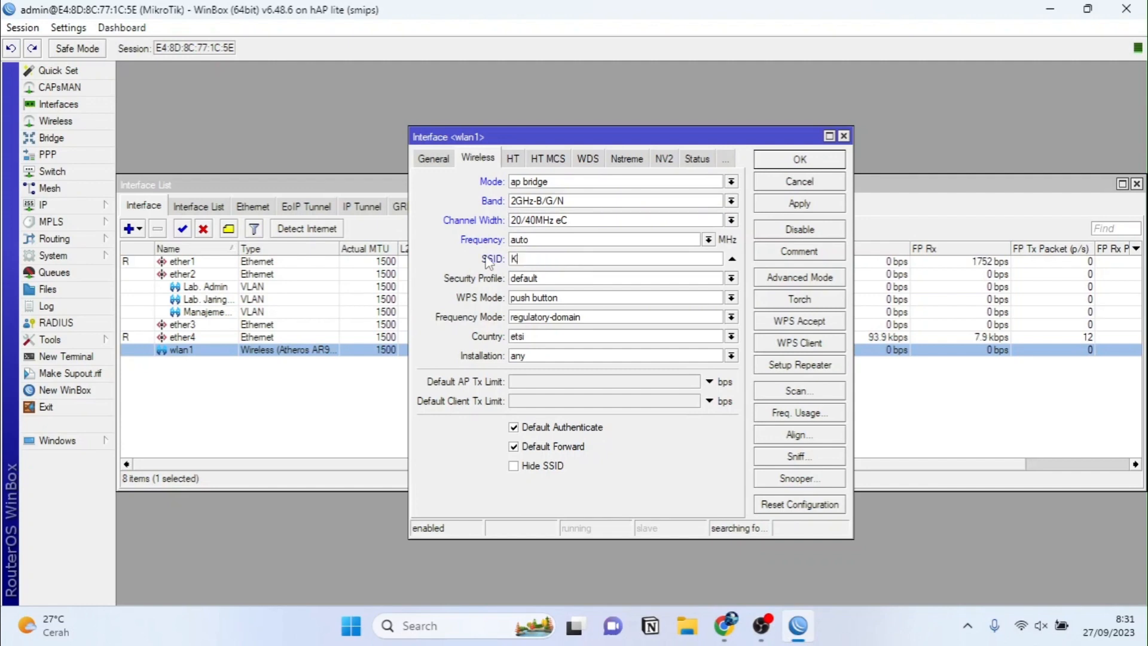
type("elompok6_Tkj Neskar")
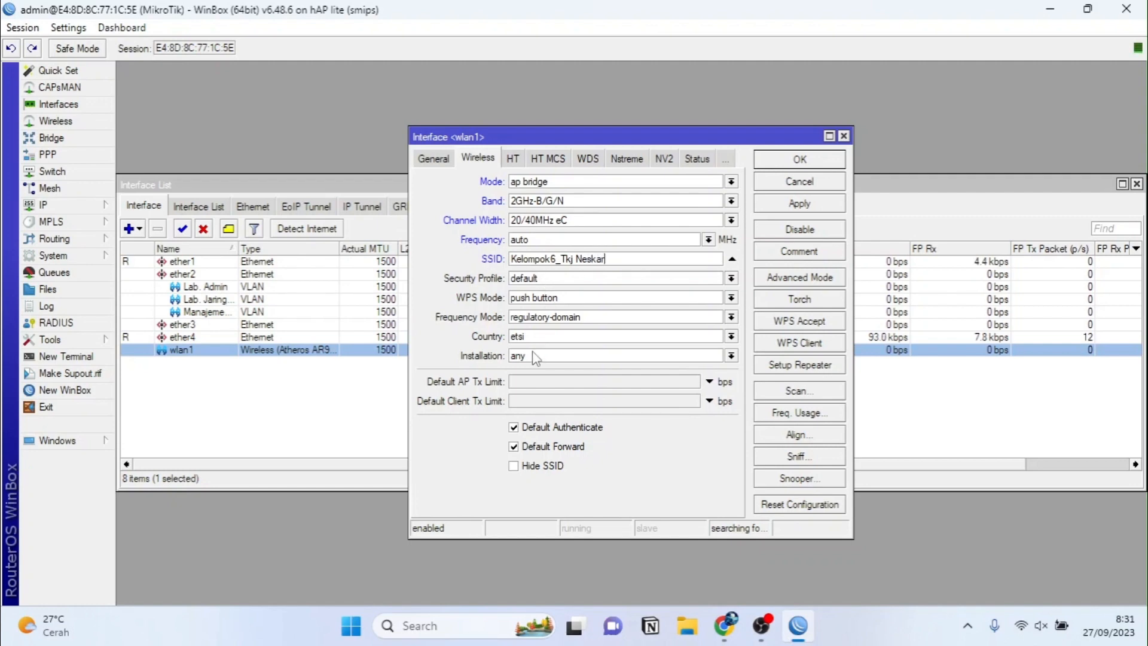
left_click(532, 337)
key("n")
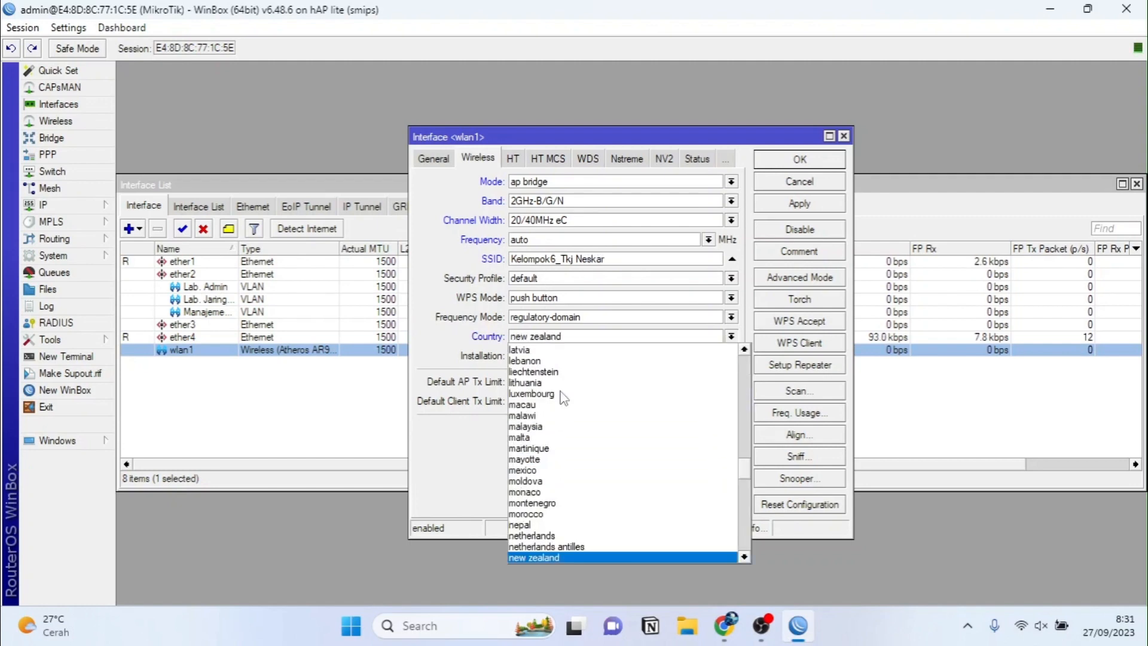
key("o")
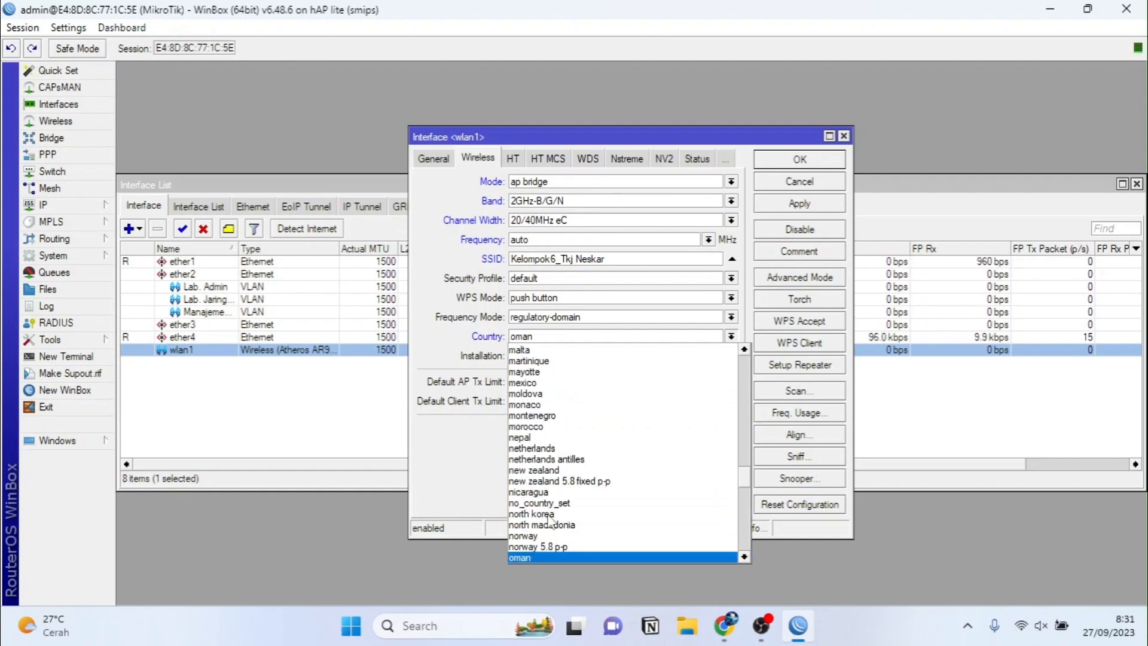
left_click(545, 505)
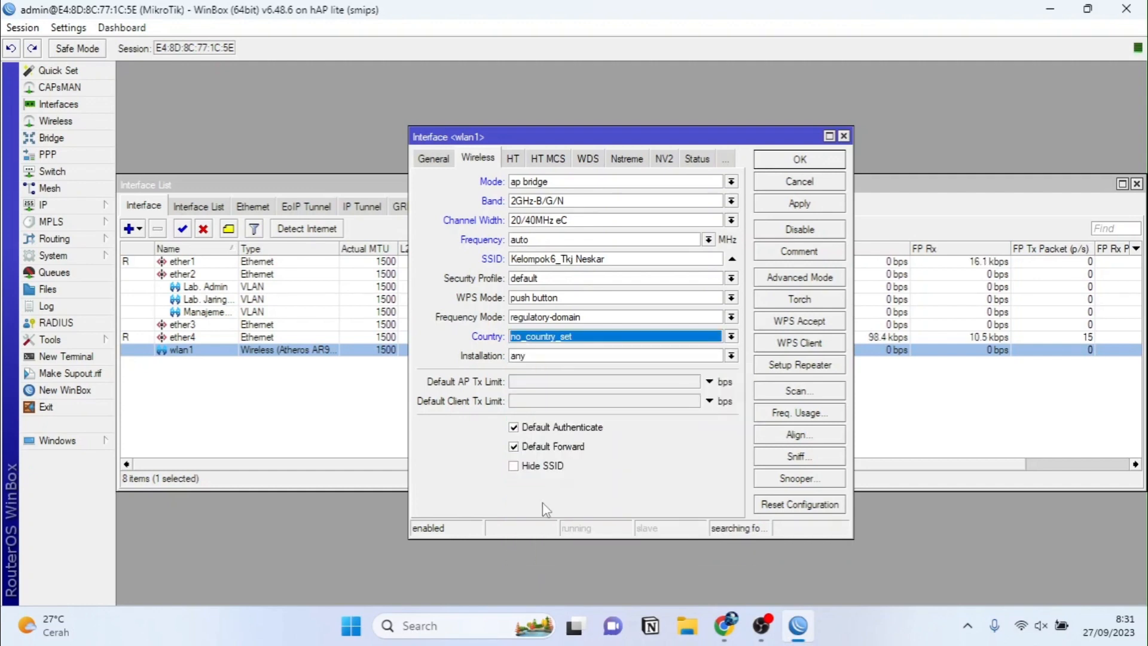
left_click(800, 204)
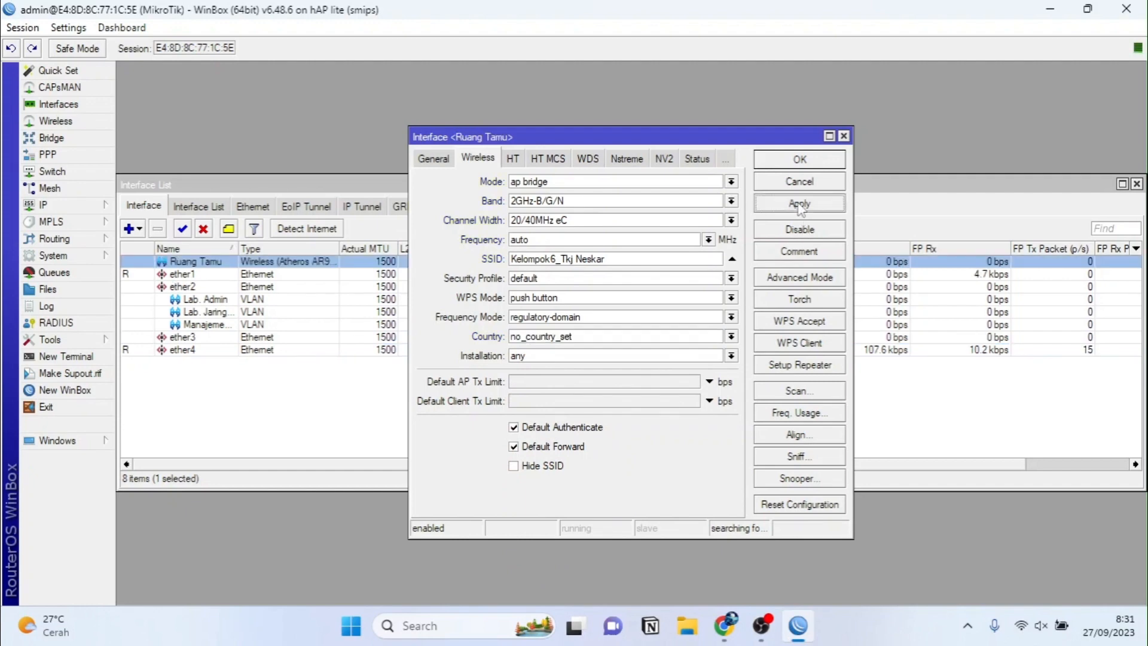
left_click(789, 162)
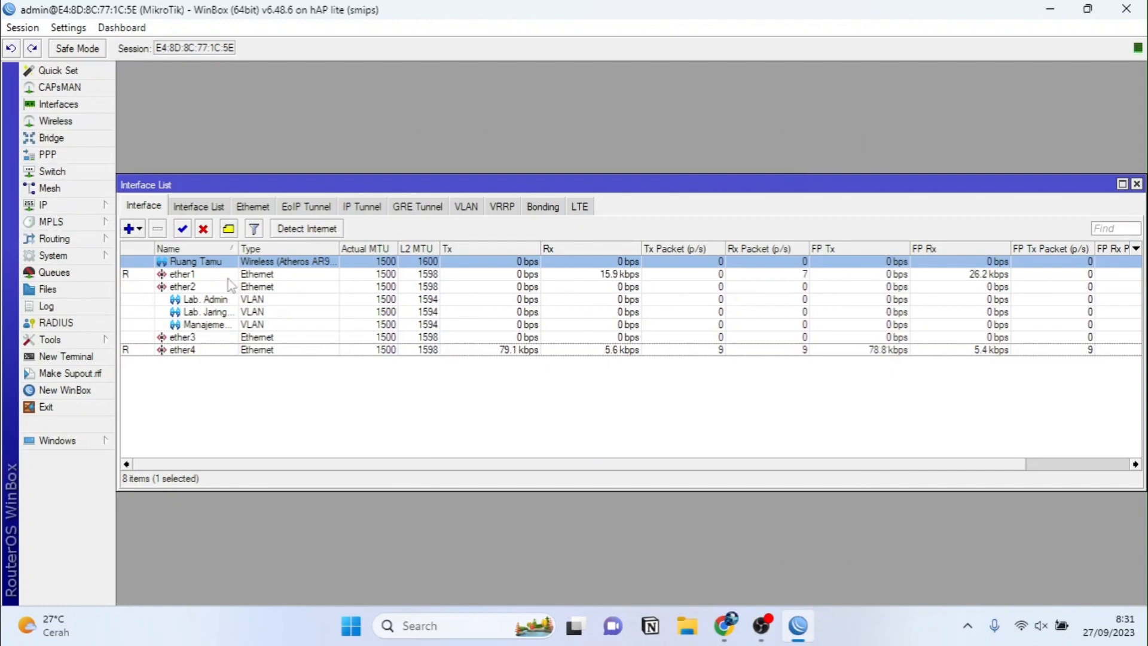
Step: Add address 192.168.10.1/28 on the Lab. Admin interface
left_click(64, 205)
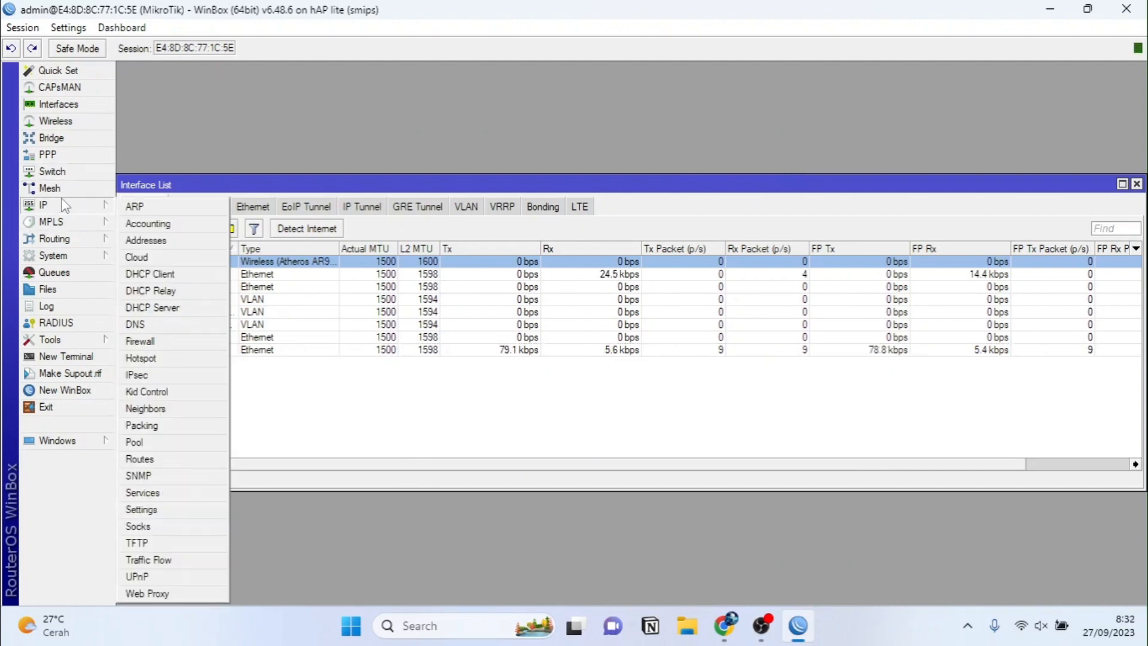
left_click(147, 241)
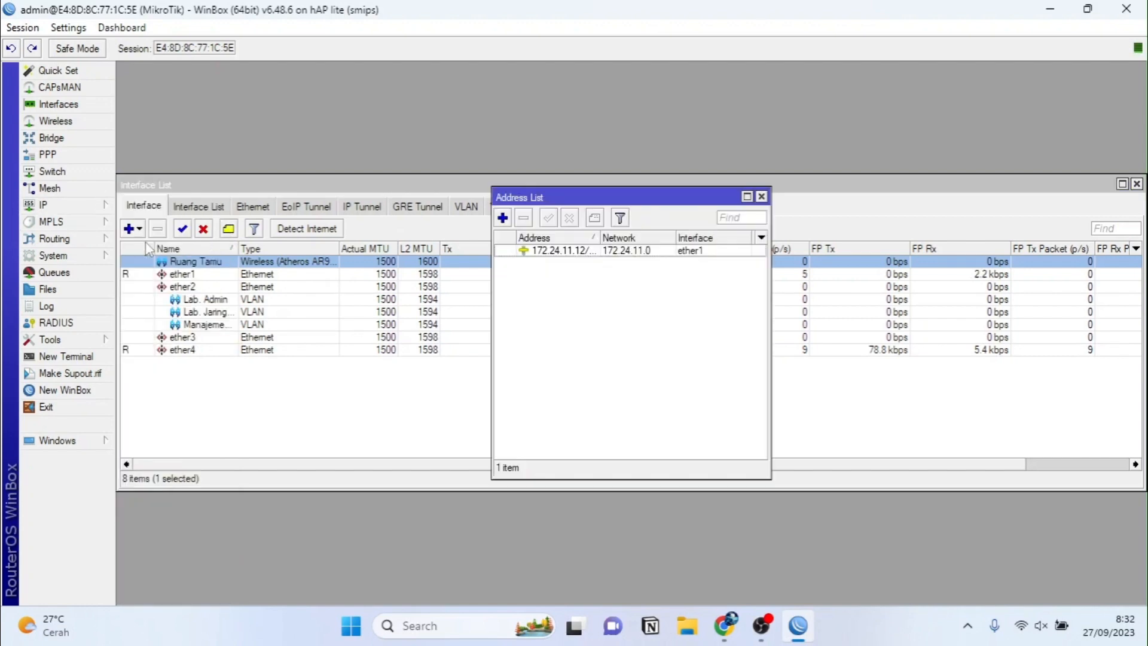
left_click(503, 218)
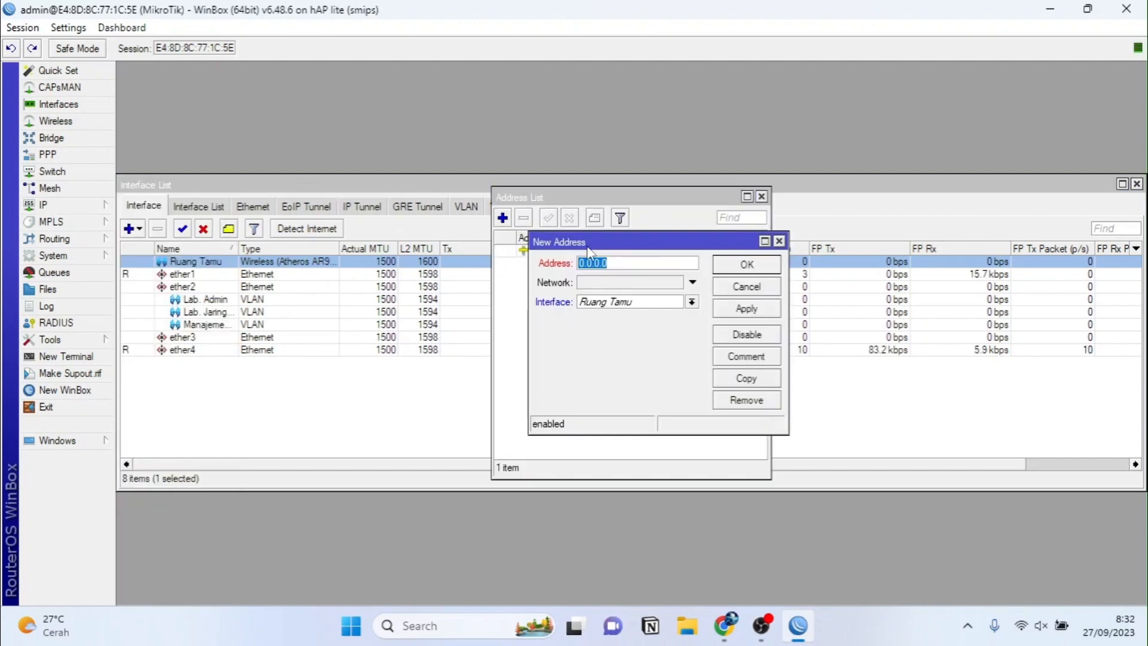
type("192.168.10.1/28")
left_click(672, 301)
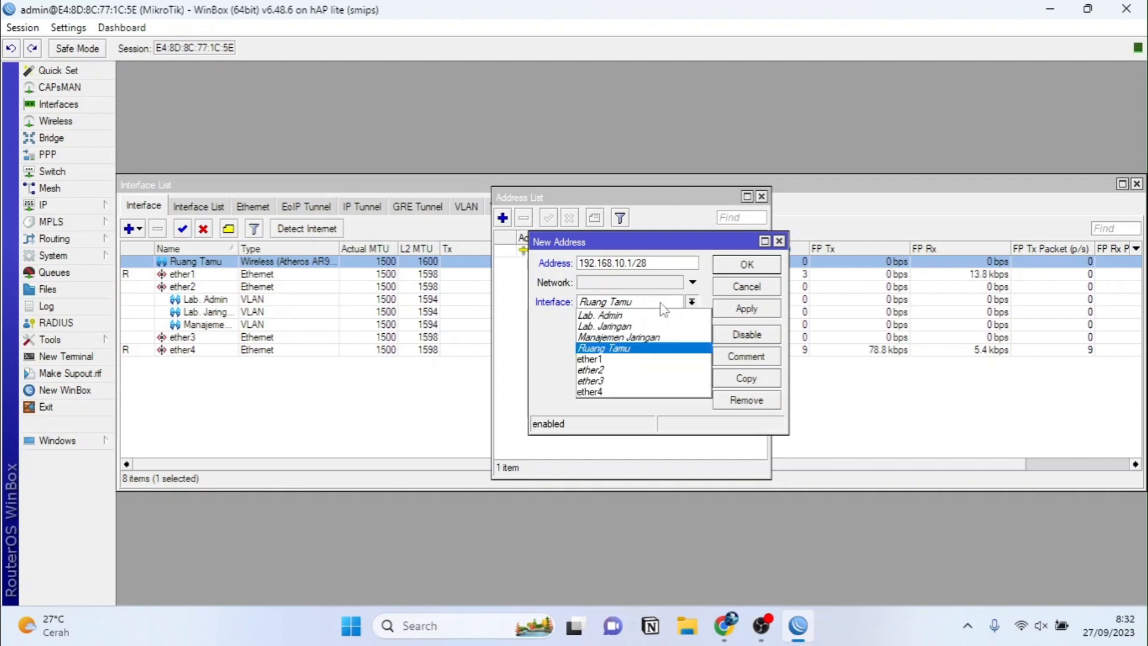
left_click(612, 315)
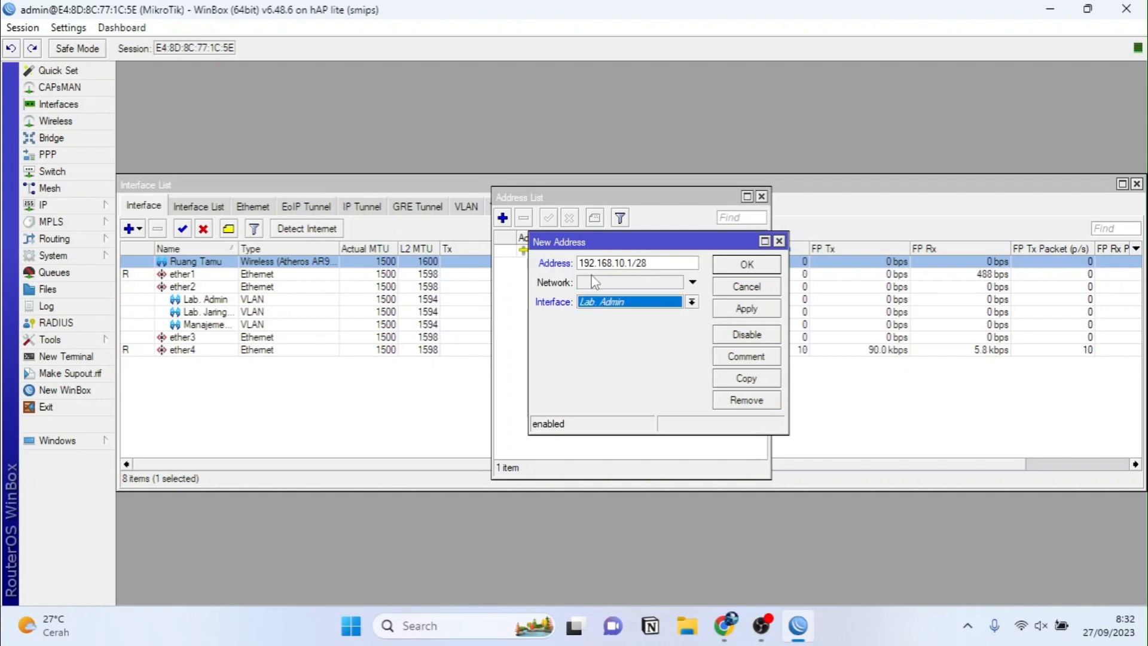
left_click(747, 309)
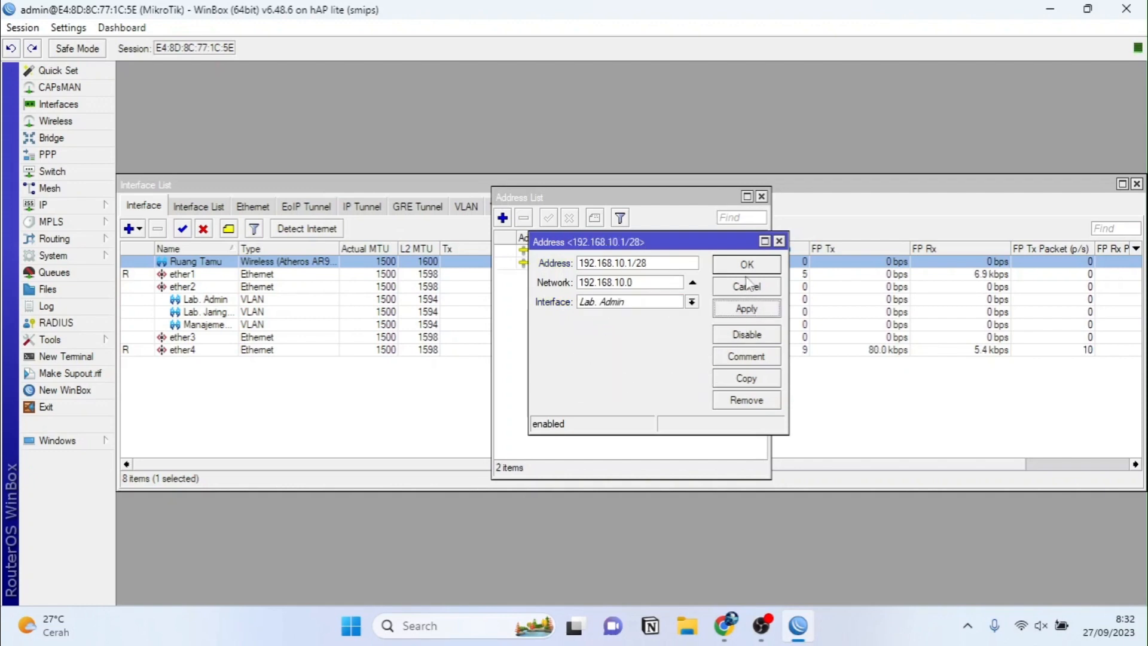
Step: Add address 192.168.20.1/27 on Lab. Jaringan
left_click(749, 382)
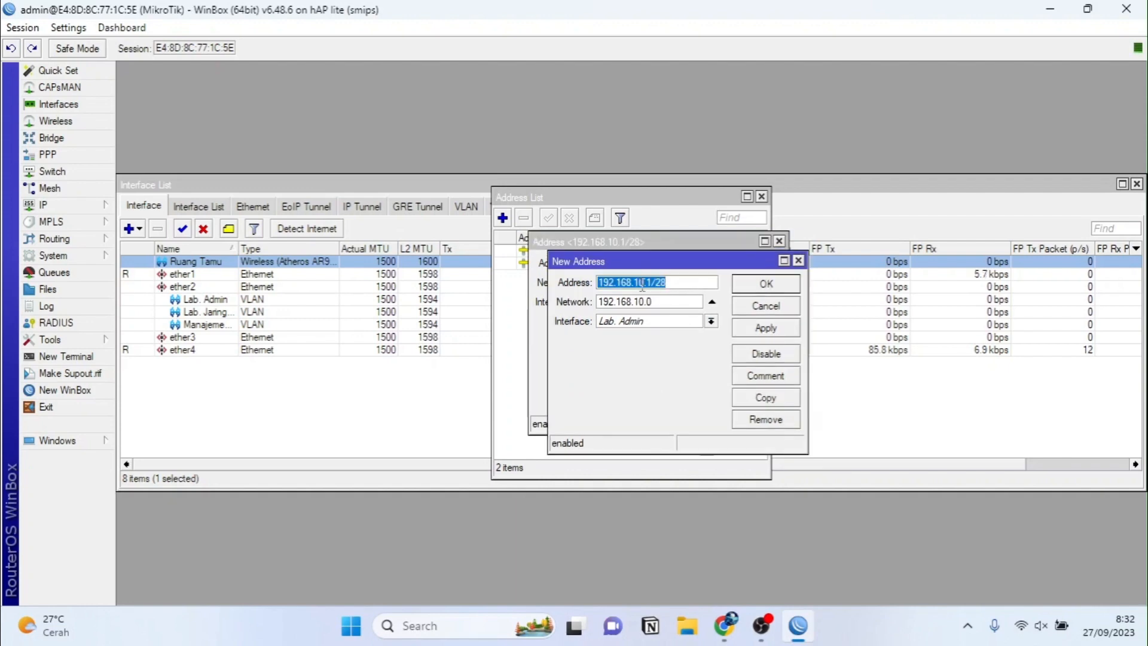
left_click(642, 286)
key("BackSpace")
type("2")
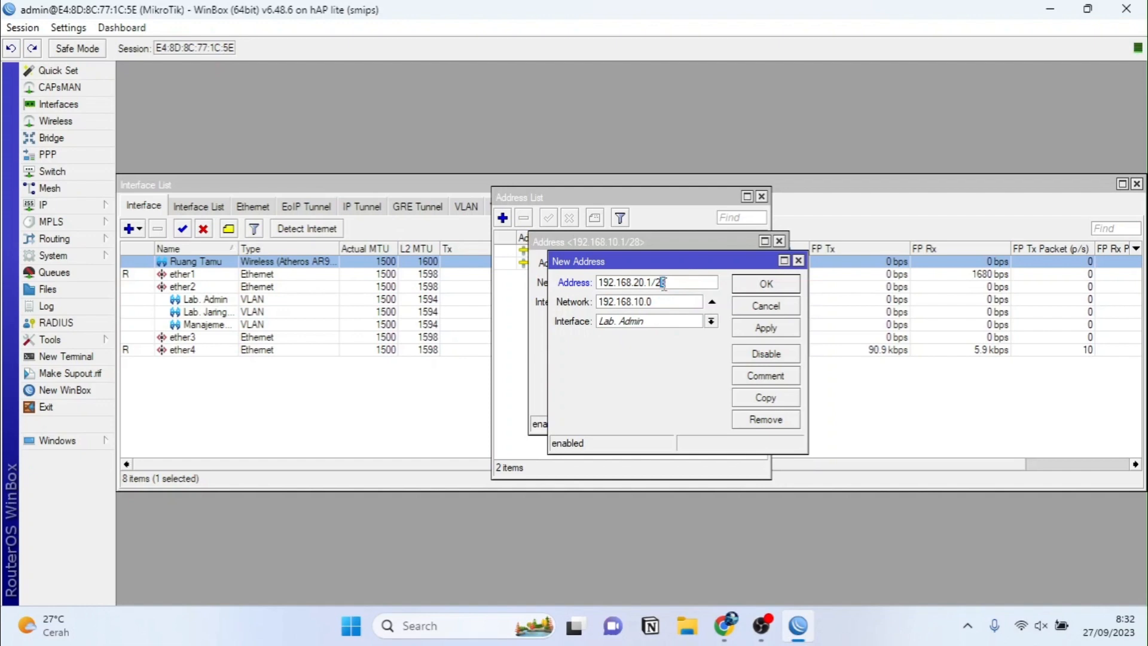
left_click(663, 284)
key("BackSpace")
type("7")
left_click(711, 321)
left_click(676, 347)
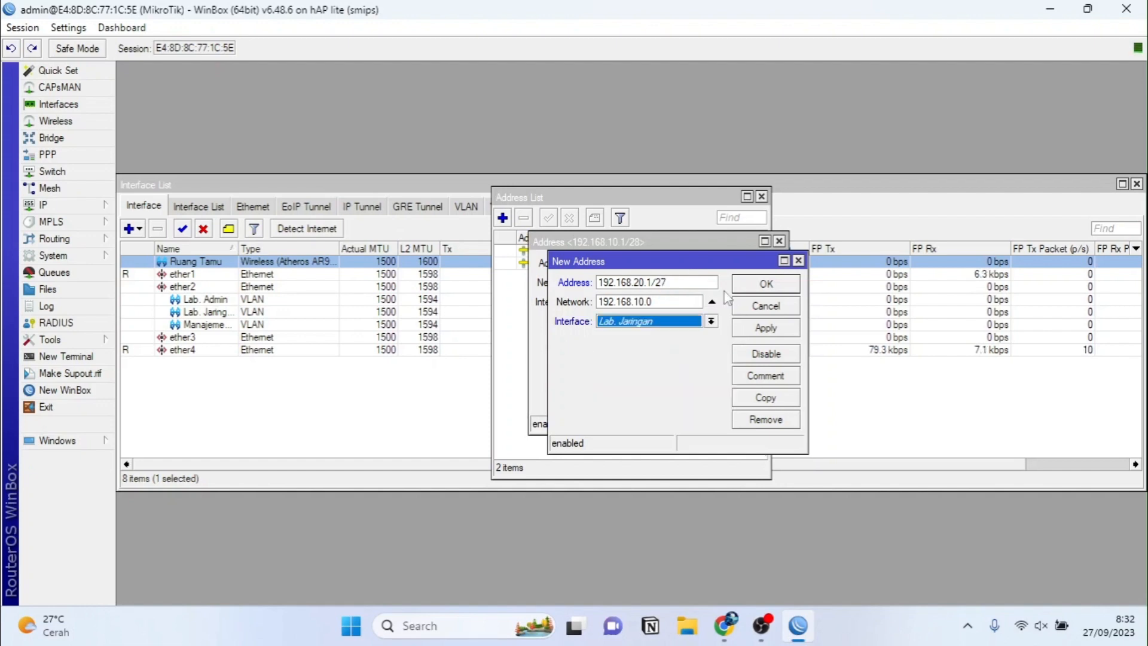
left_click(755, 331)
left_click(766, 287)
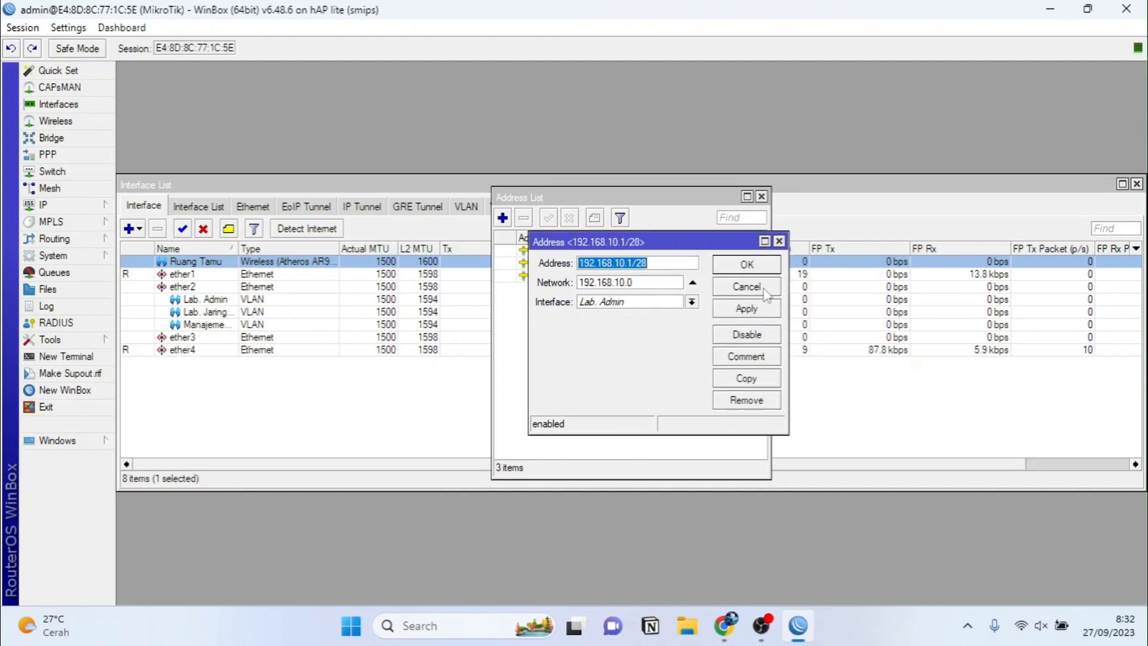
Step: Add address 192.168.99.1/30 on Manajemen Jaringan
left_click(759, 379)
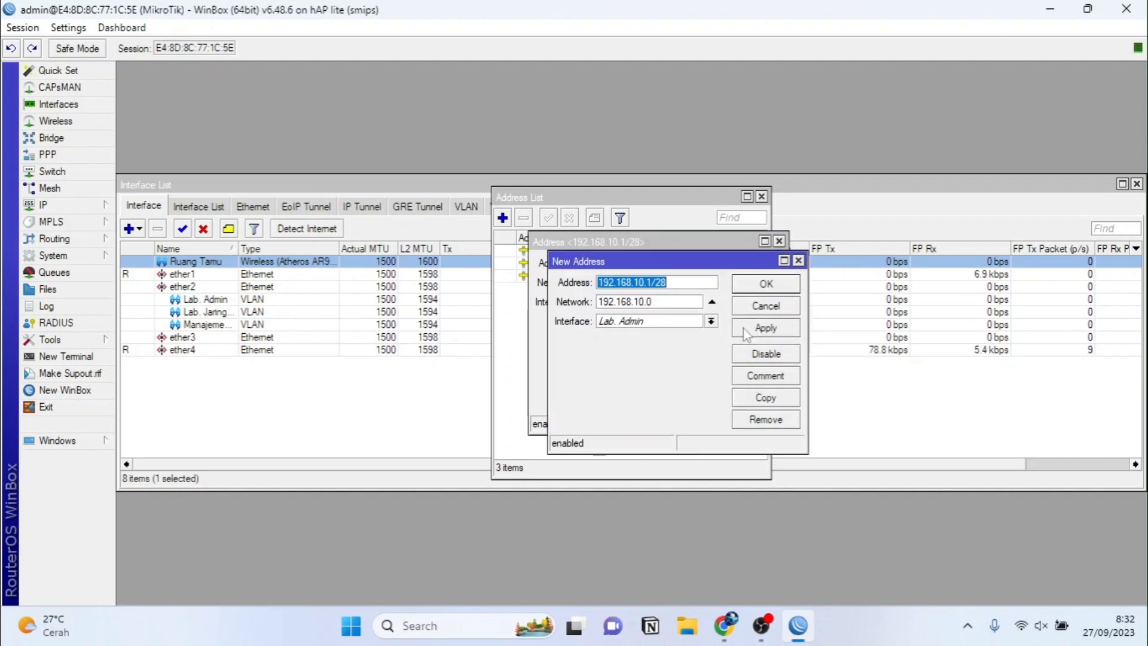
left_click(645, 282)
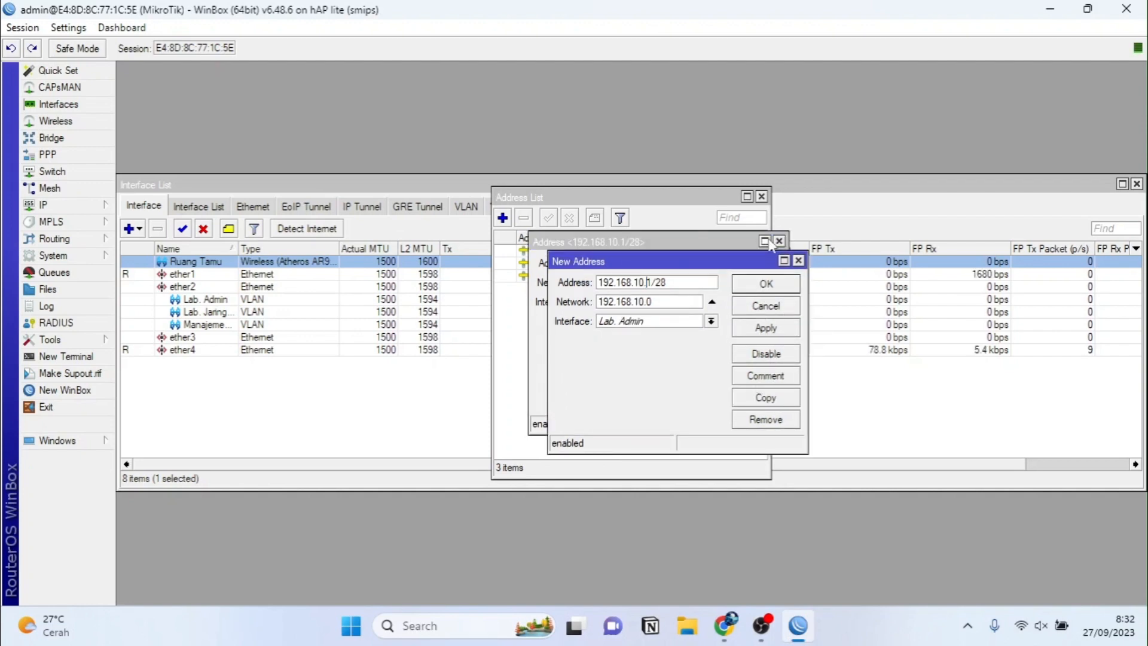
key("BackSpace")
key("BackSpace")
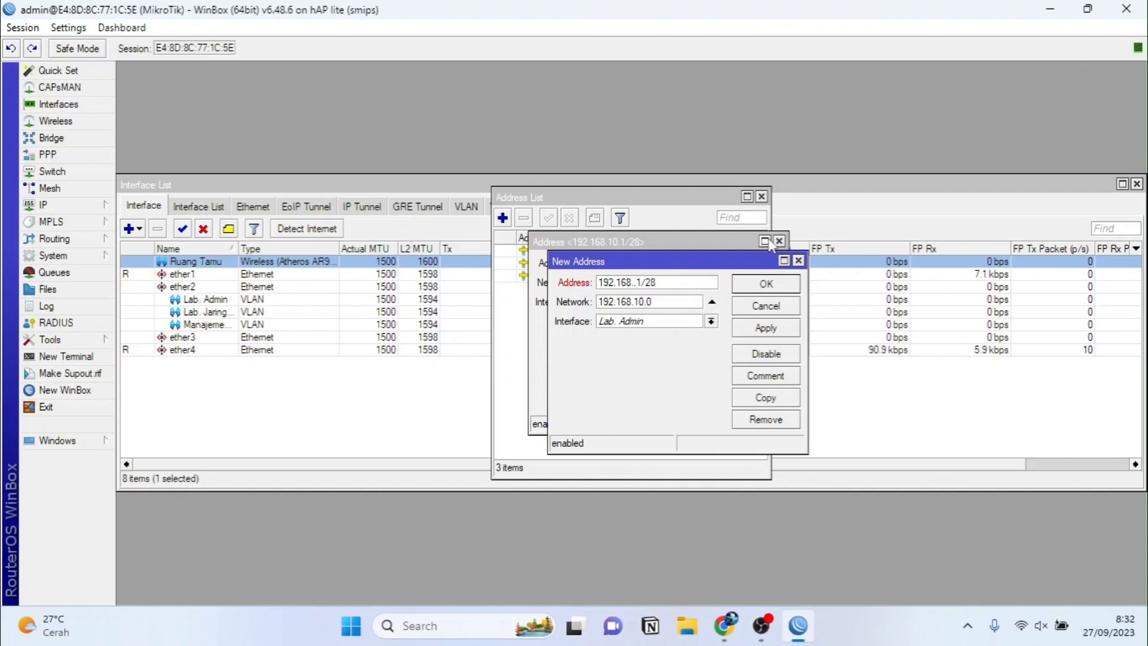
type("99")
key("Right")
key("Right")
type("30")
left_click(711, 323)
left_click(711, 323)
left_click(711, 323)
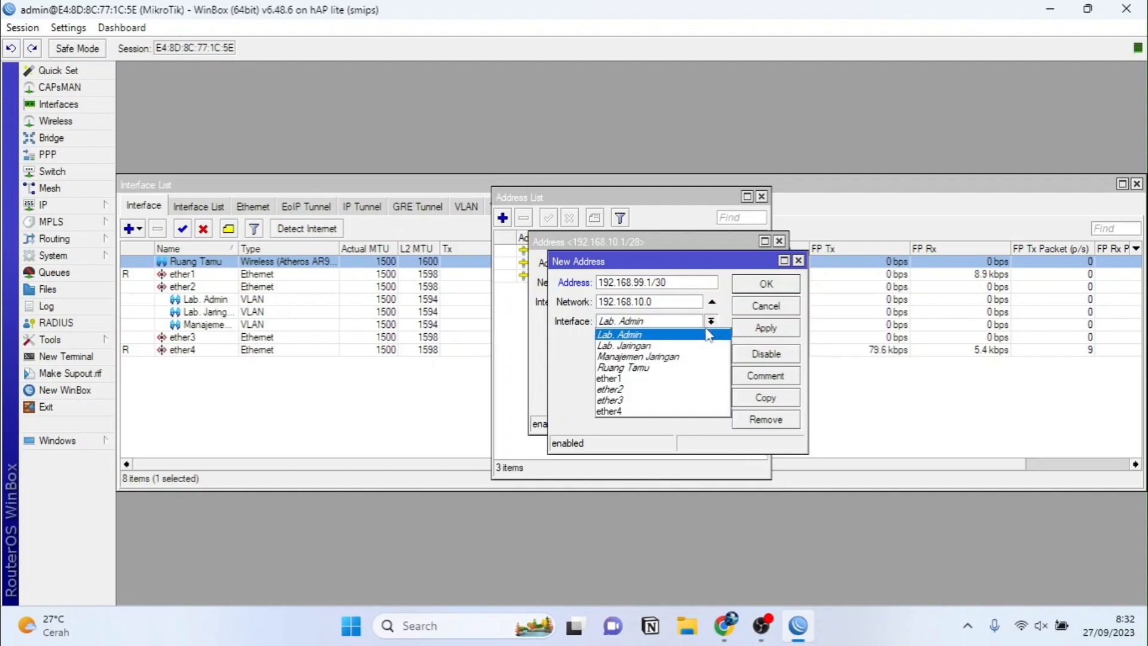
left_click(680, 358)
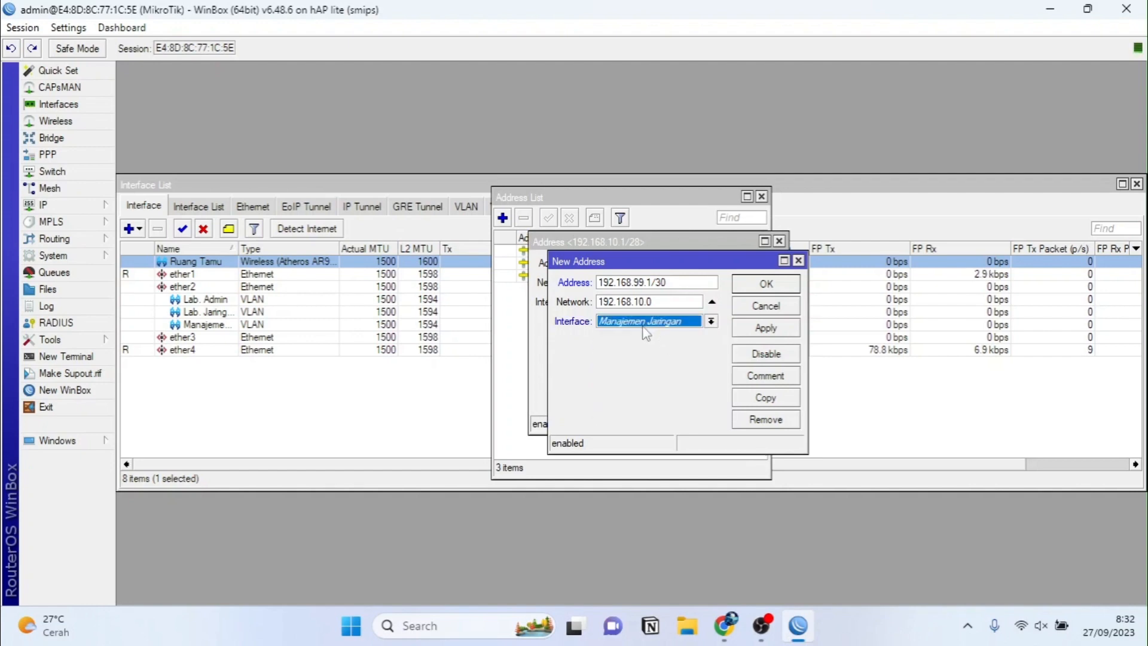
left_click(767, 329)
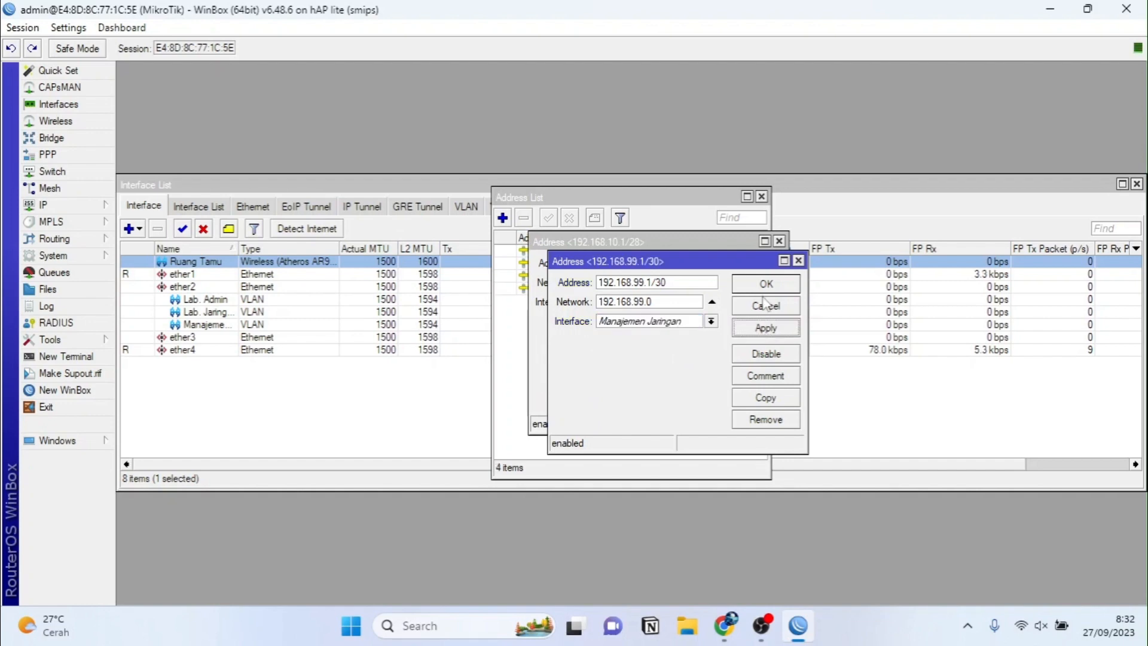
left_click(761, 302)
left_click(753, 283)
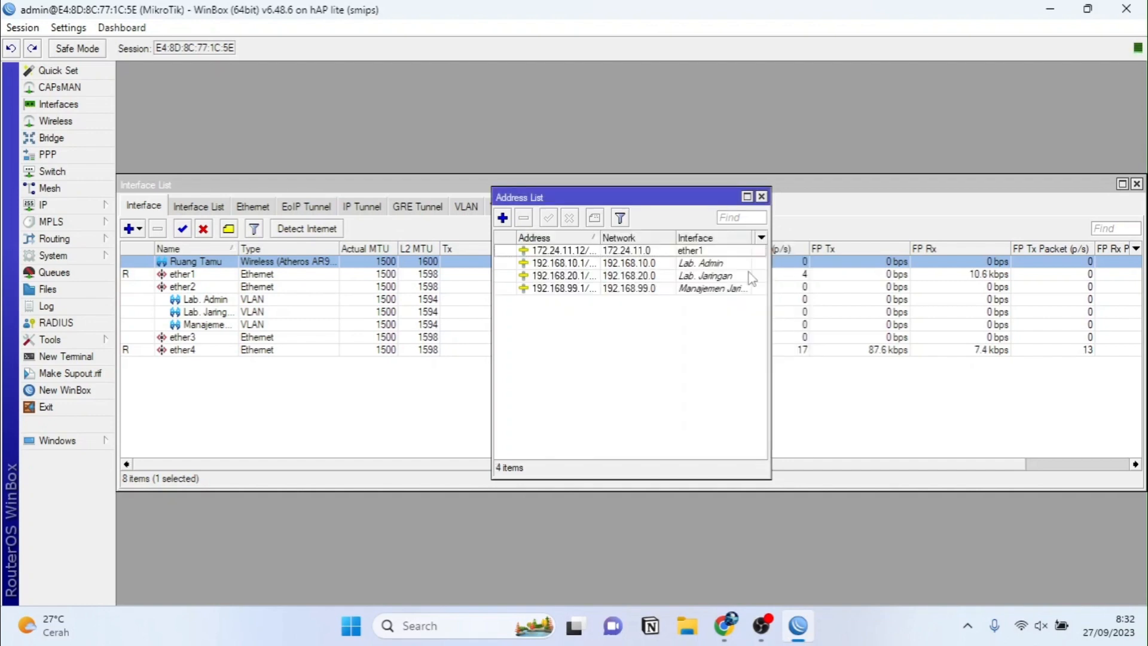
Step: Add address 192.168.30.1/24 on Ruang Tamu and close the address list
left_click(502, 218)
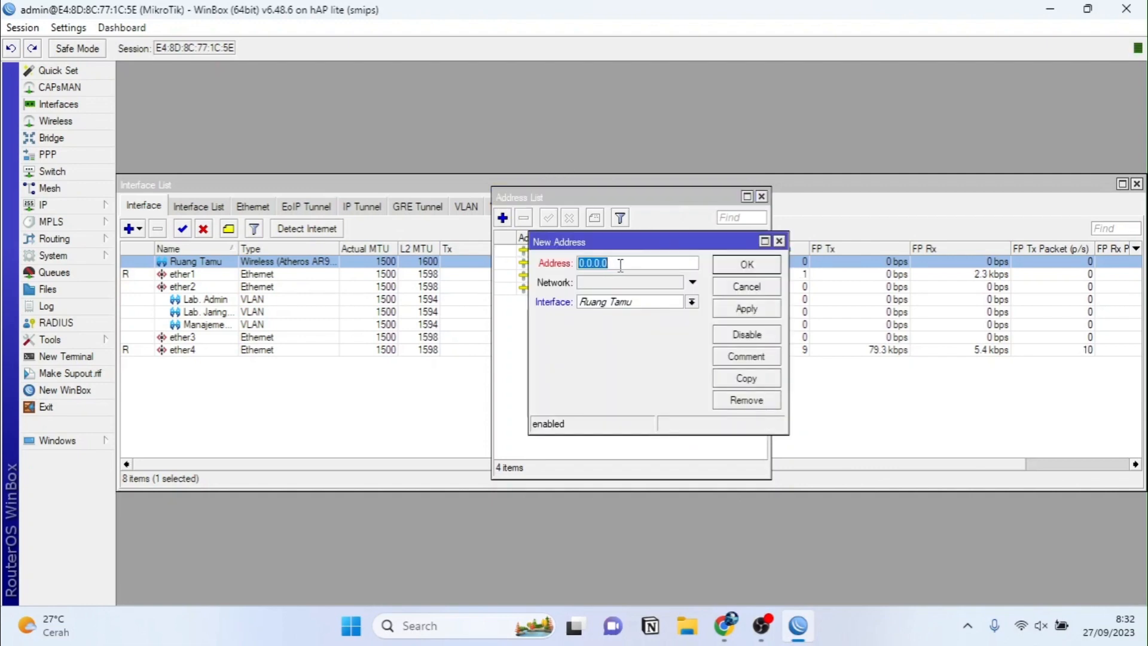
type("192.168.30")
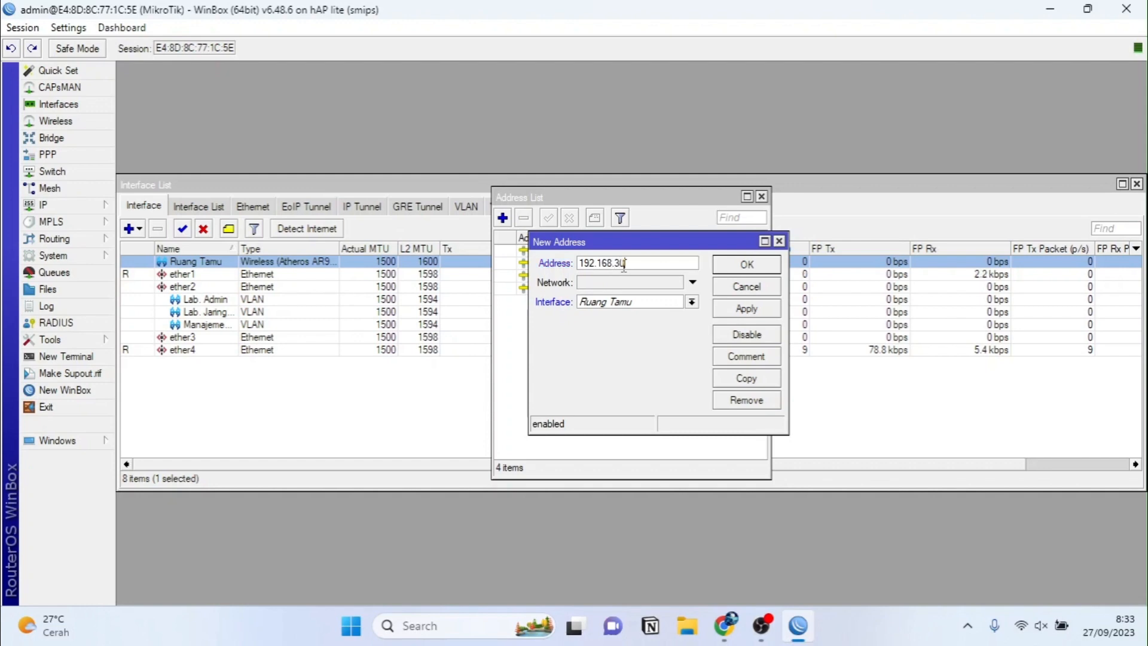
type(".1/24")
left_click(631, 302)
left_click(615, 349)
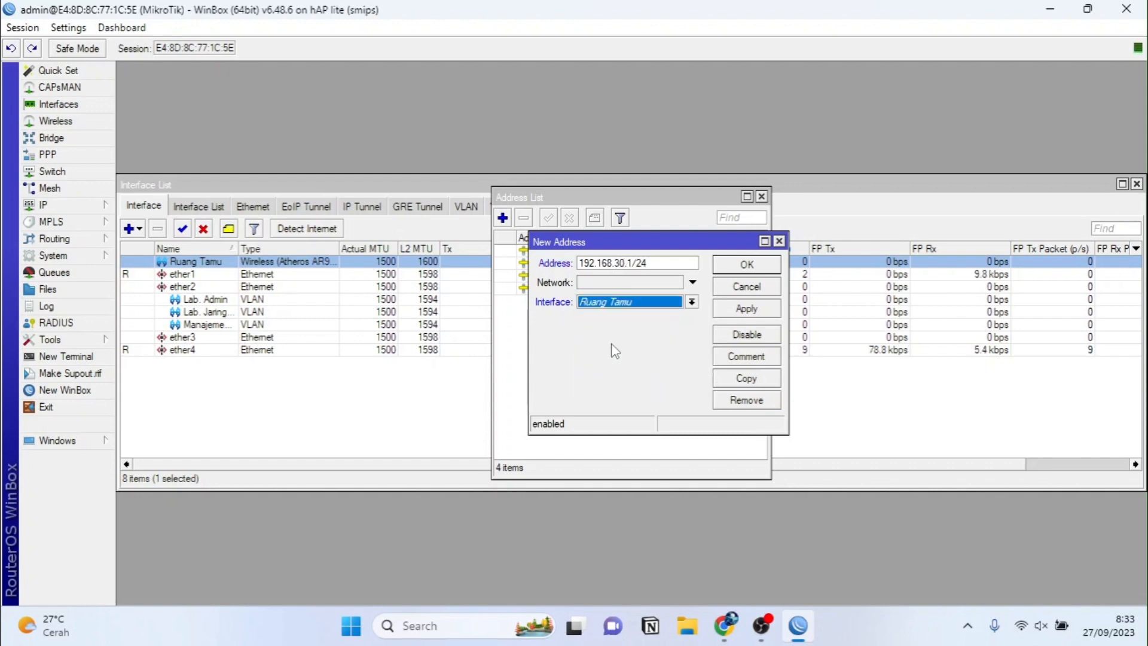
left_click(739, 316)
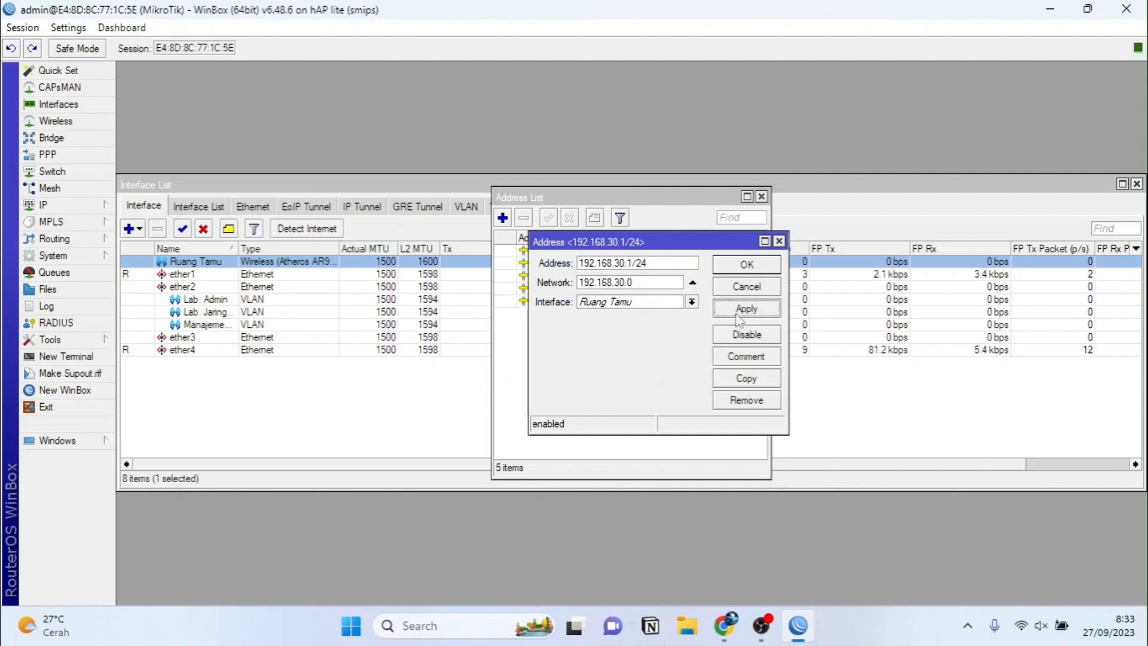
left_click(742, 267)
left_click(762, 197)
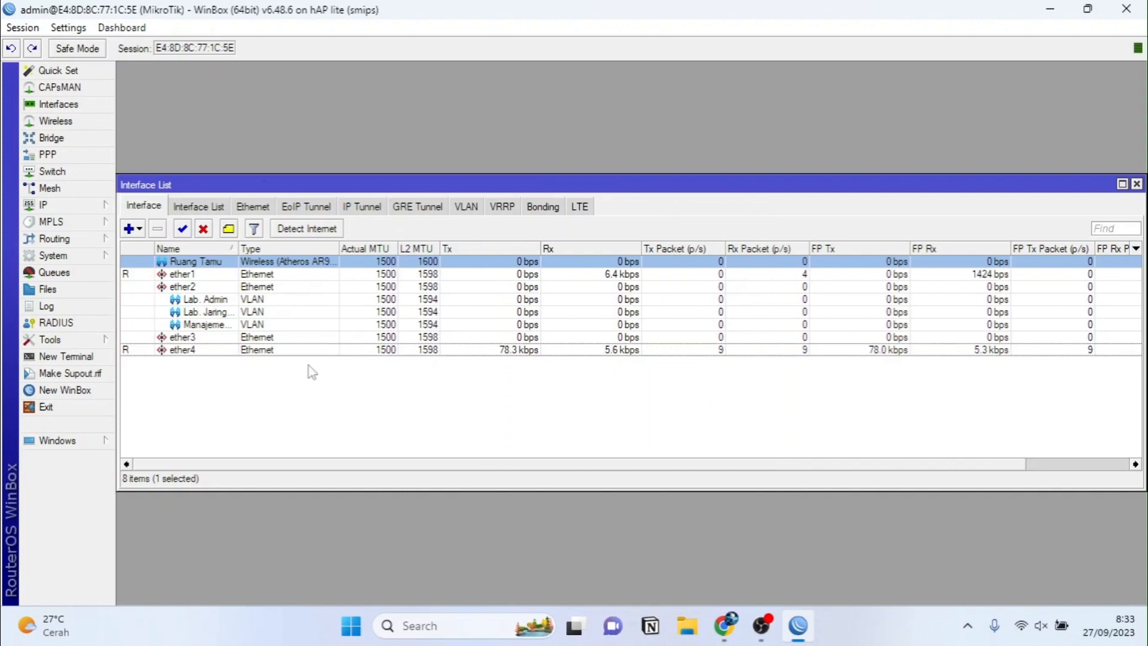
left_click(109, 209)
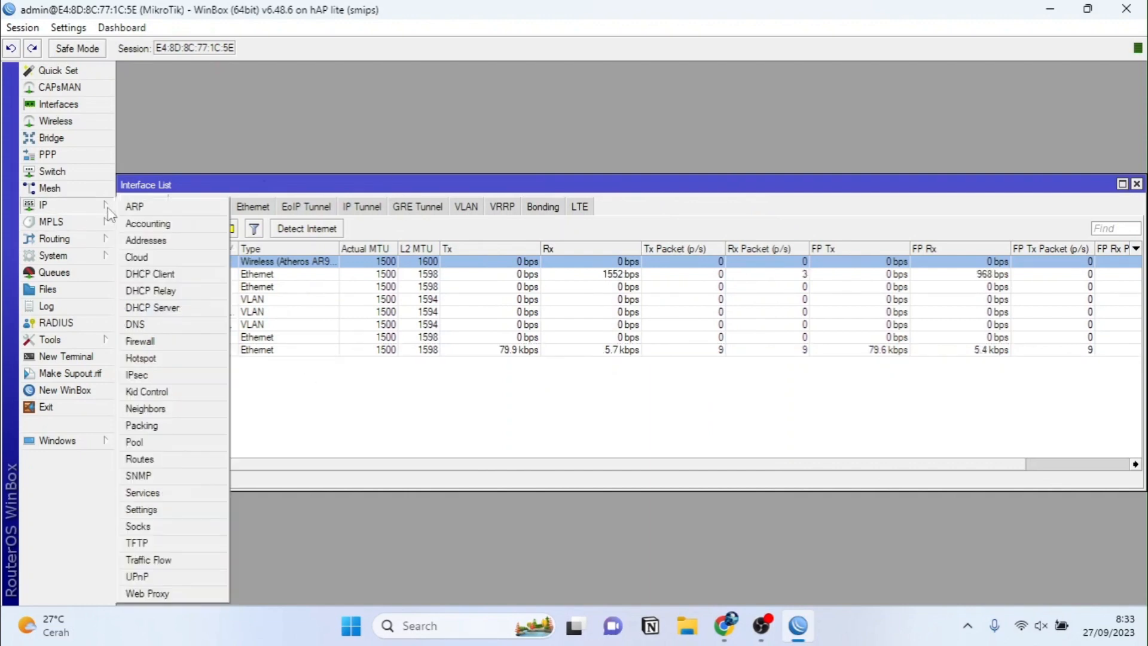
Step: Run DHCP Setup on Lab. Admin with gateway 192.168.10.1, DNS 103.73.73.71/8.8.8.8 and 00:10:00 leases
left_click(143, 308)
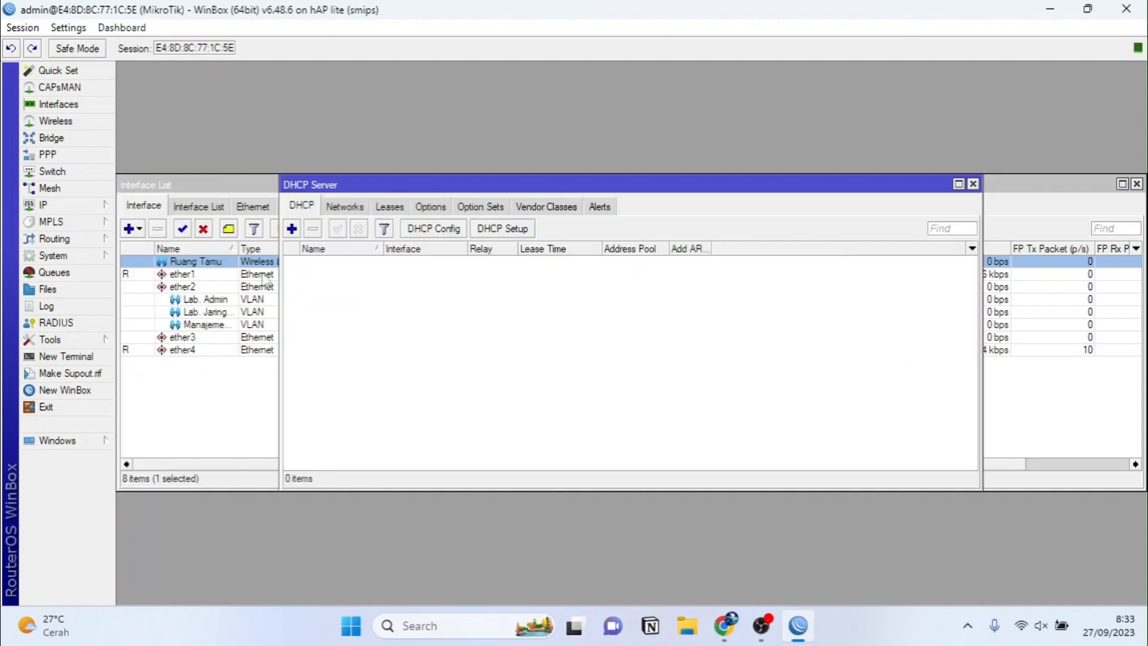
left_click(510, 230)
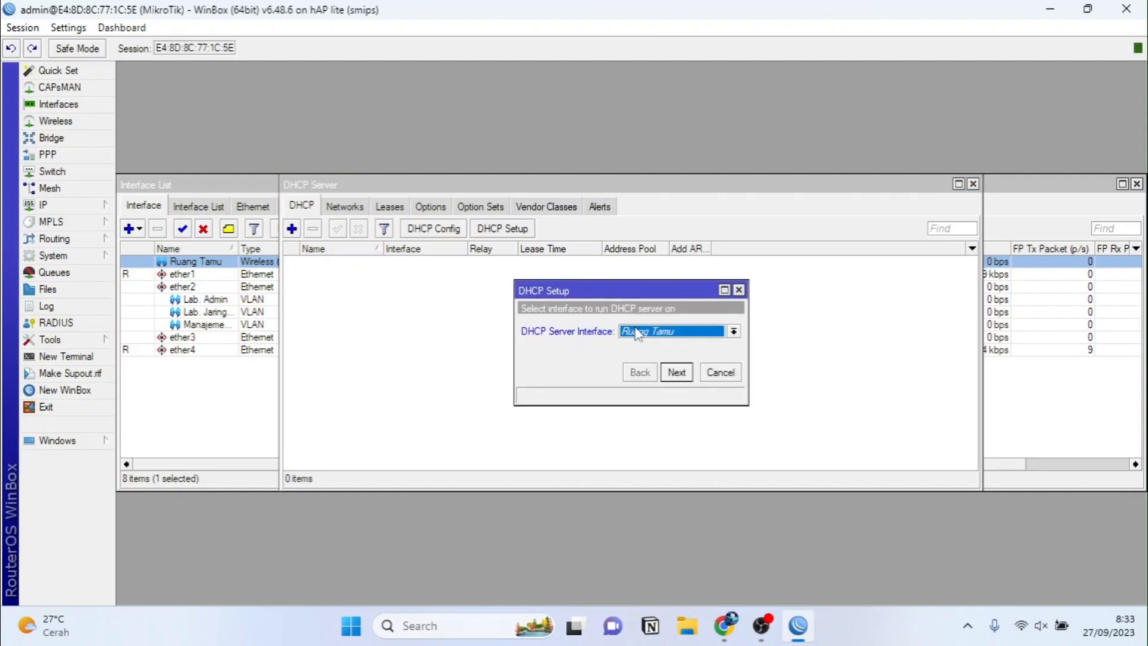
left_click(637, 332)
left_click(642, 345)
left_click(692, 378)
left_click(689, 379)
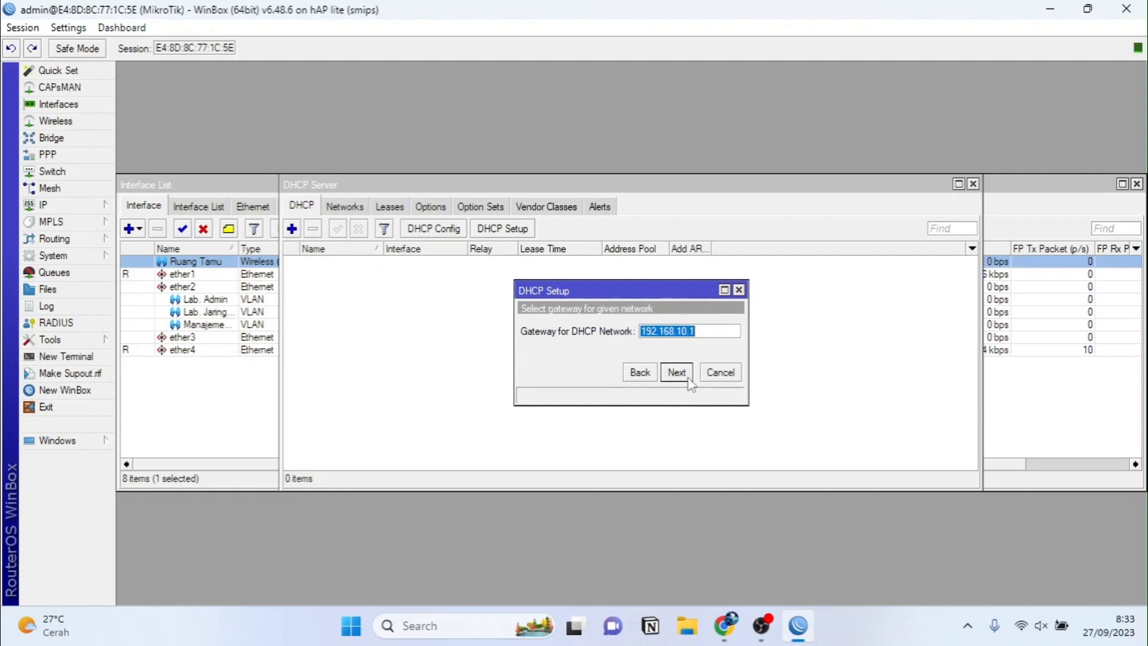
left_click(688, 377)
left_click(662, 332)
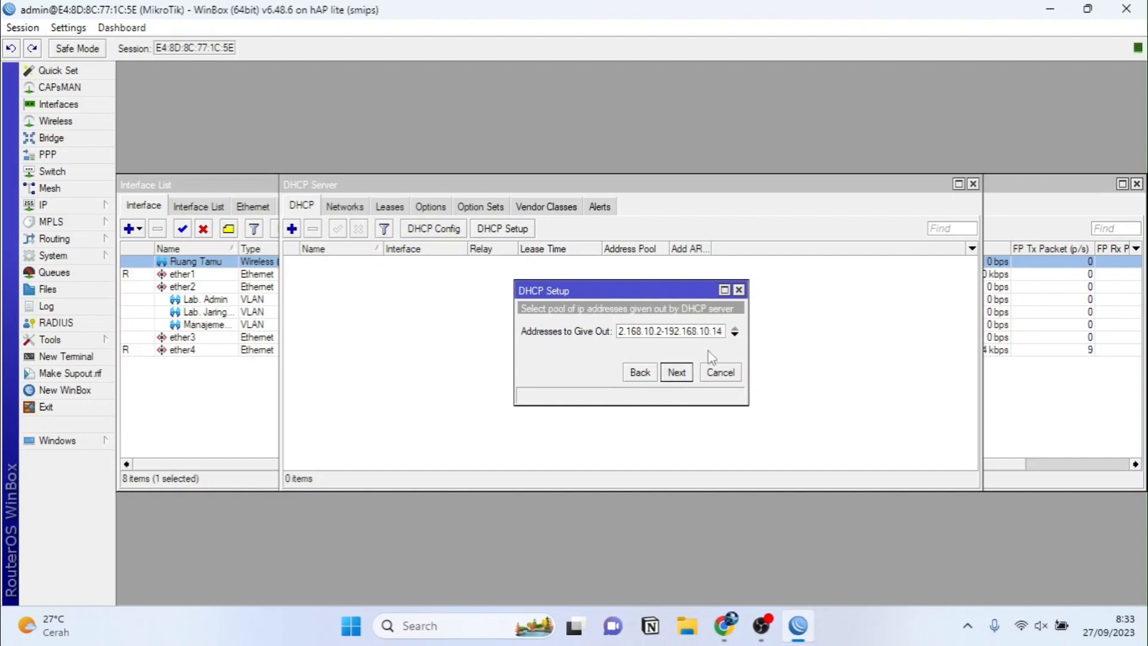
type("3")
left_click(688, 376)
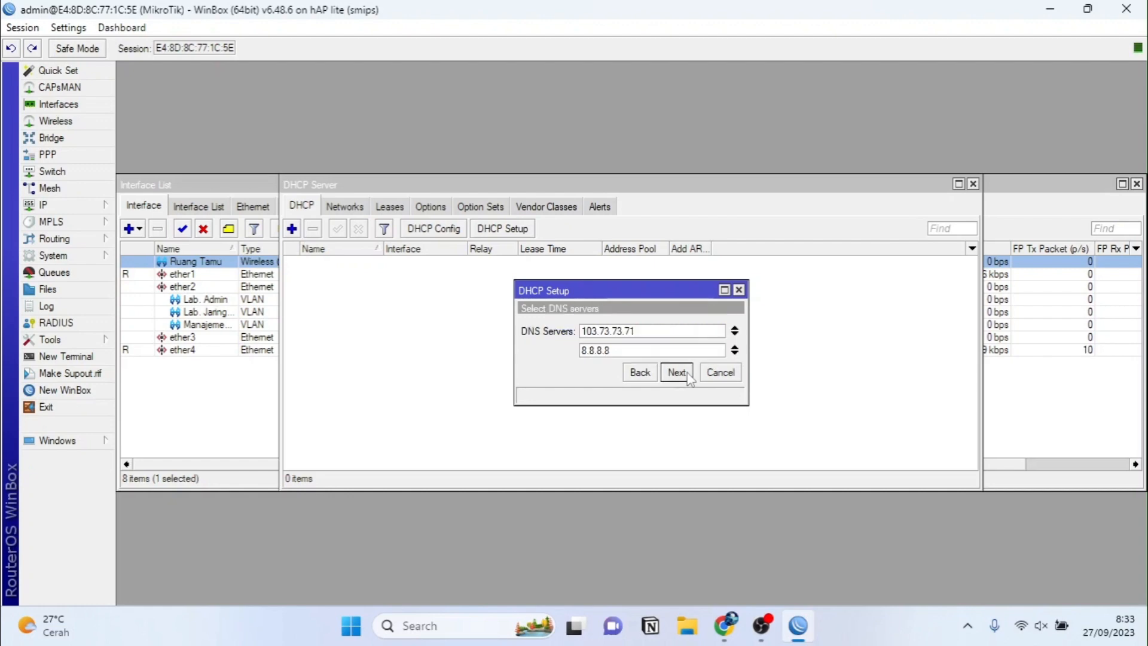
left_click(688, 375)
left_click(688, 377)
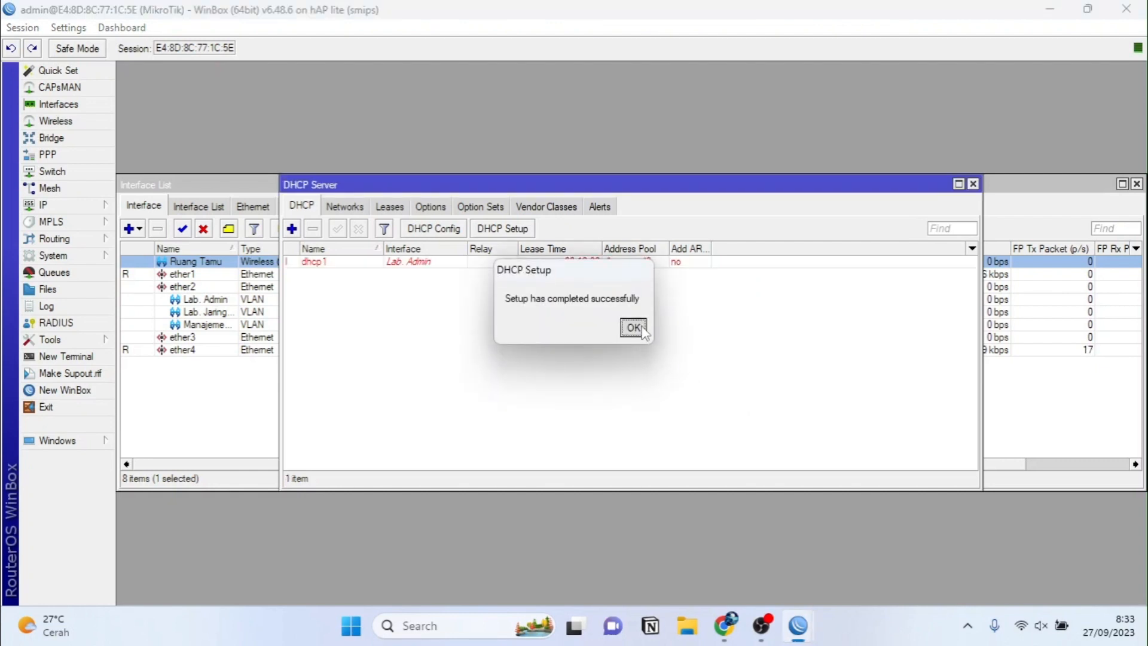
left_click(634, 328)
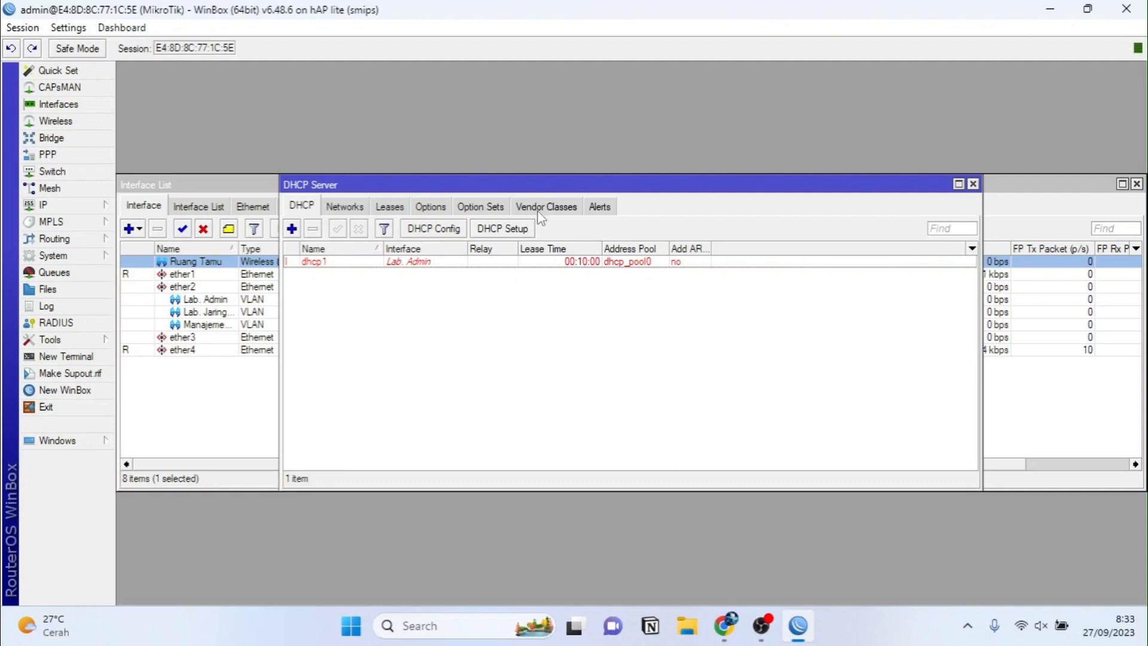
Step: Run DHCP Setup on Lab. Jaringan, accepting 192.168.20.0/27 and gateway 192.168.20.1
left_click(526, 230)
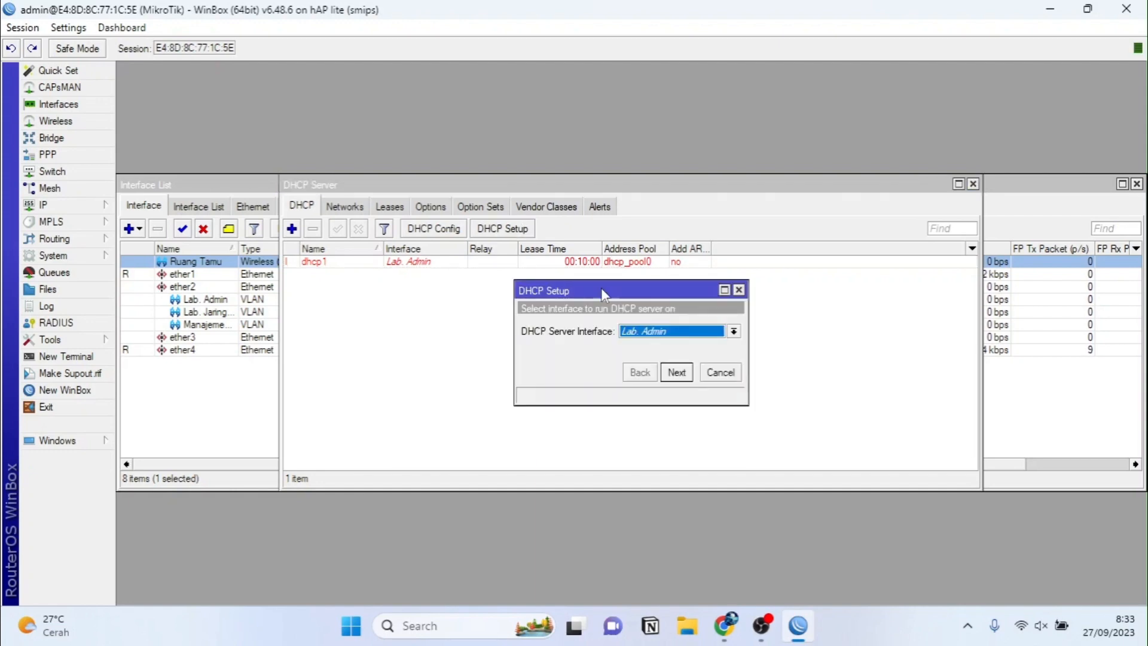
left_click(646, 333)
left_click(654, 357)
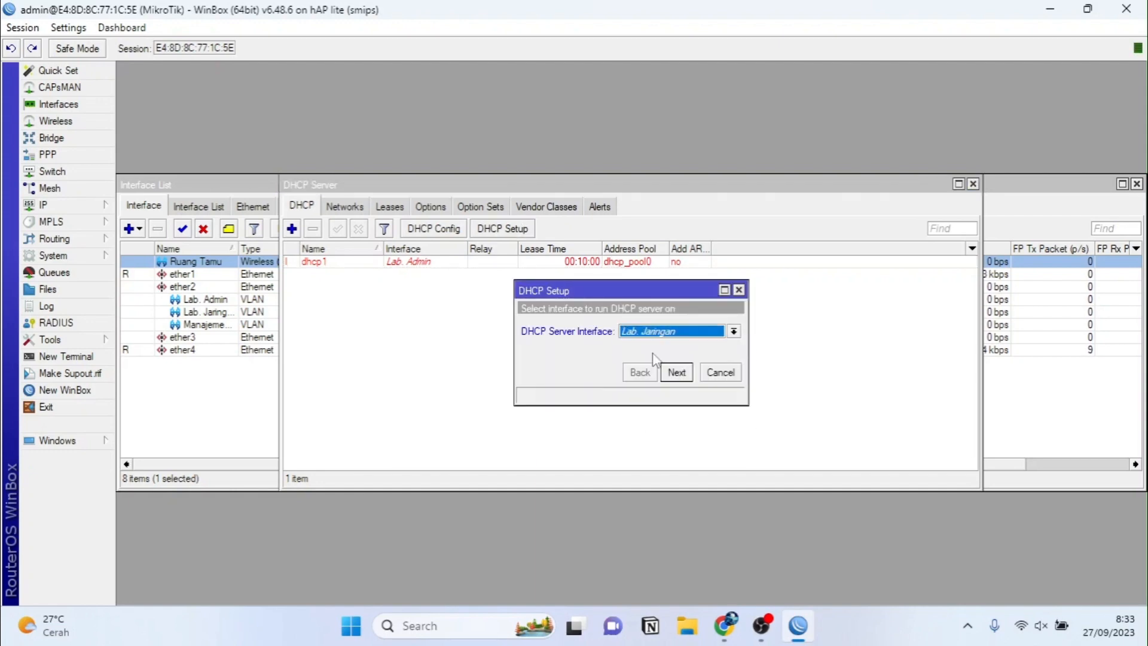
left_click(676, 372)
left_click(677, 372)
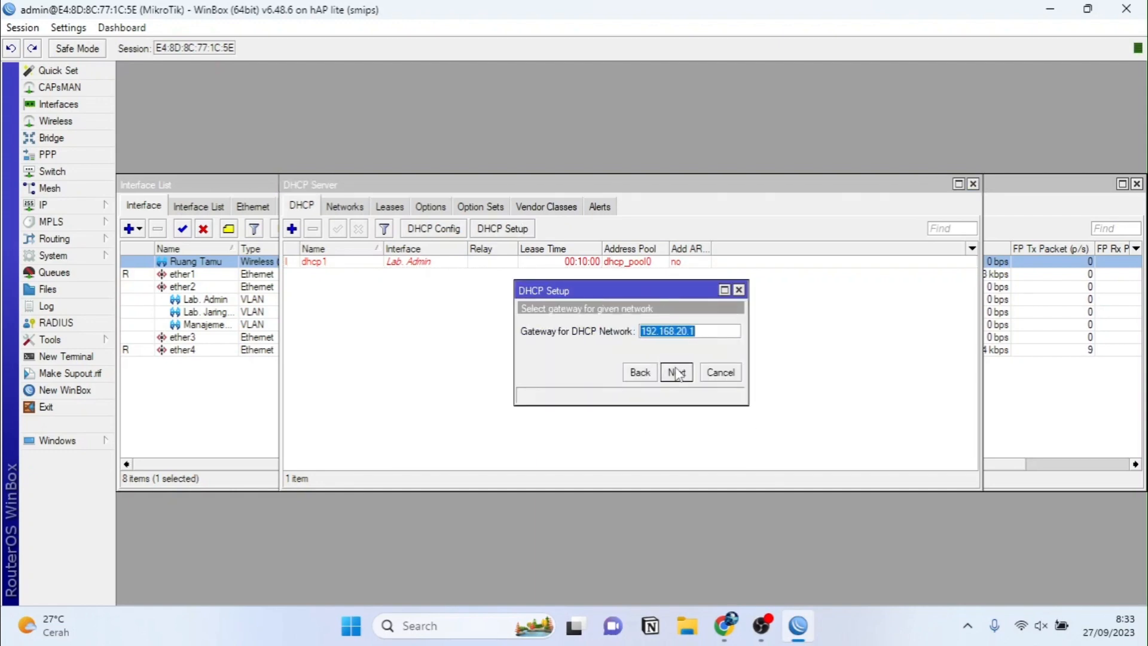
left_click(677, 372)
Step: Edit the address range to give out, accept DNS and lease time, and finish the setup
left_click(663, 331)
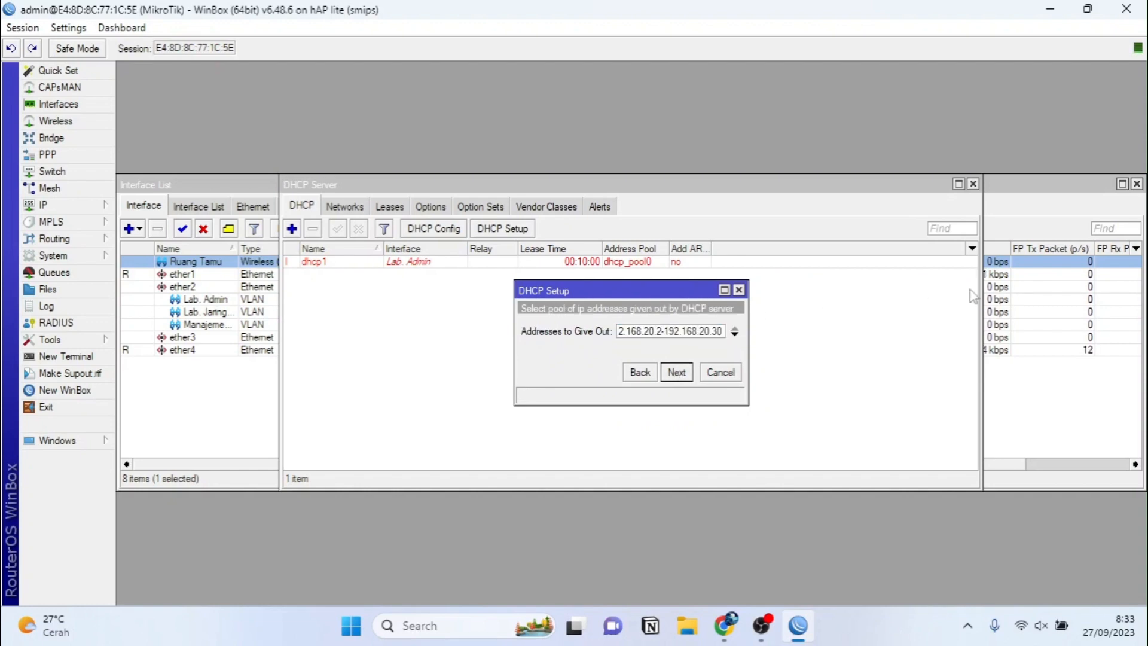
key("BackSpace")
type("3")
key("BackSpace")
left_click(681, 376)
left_click(681, 377)
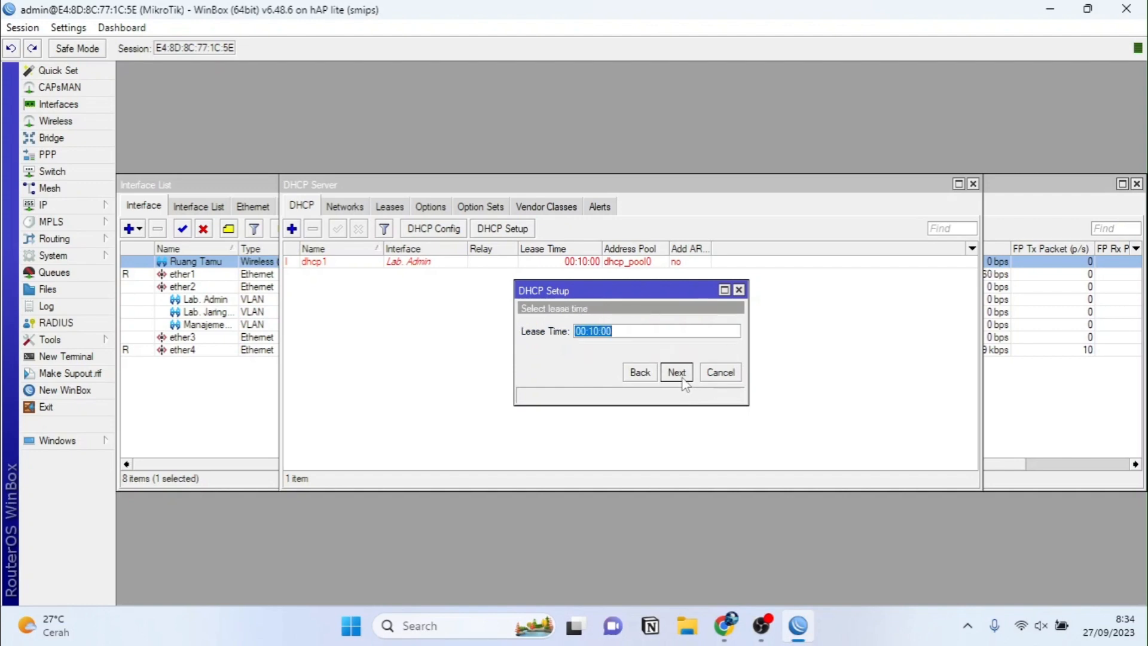
left_click(680, 377)
left_click(632, 327)
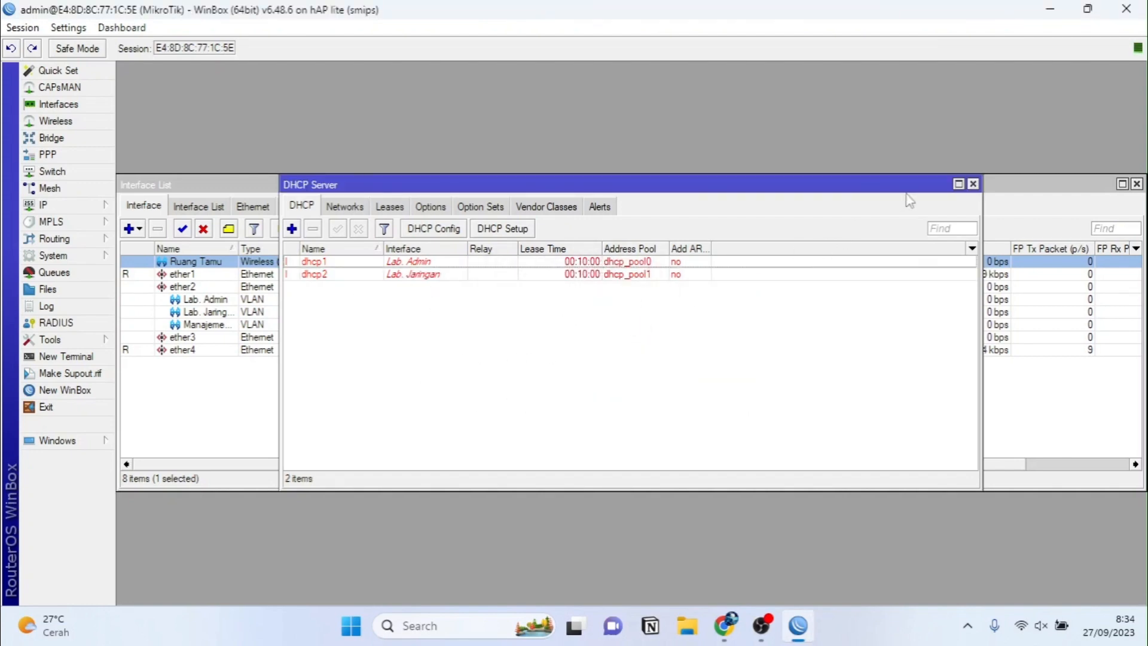
Step: Begin Hotspot Setup on Ruang Tamu with address 192.168.30.1/24 and masquerading
left_click(973, 184)
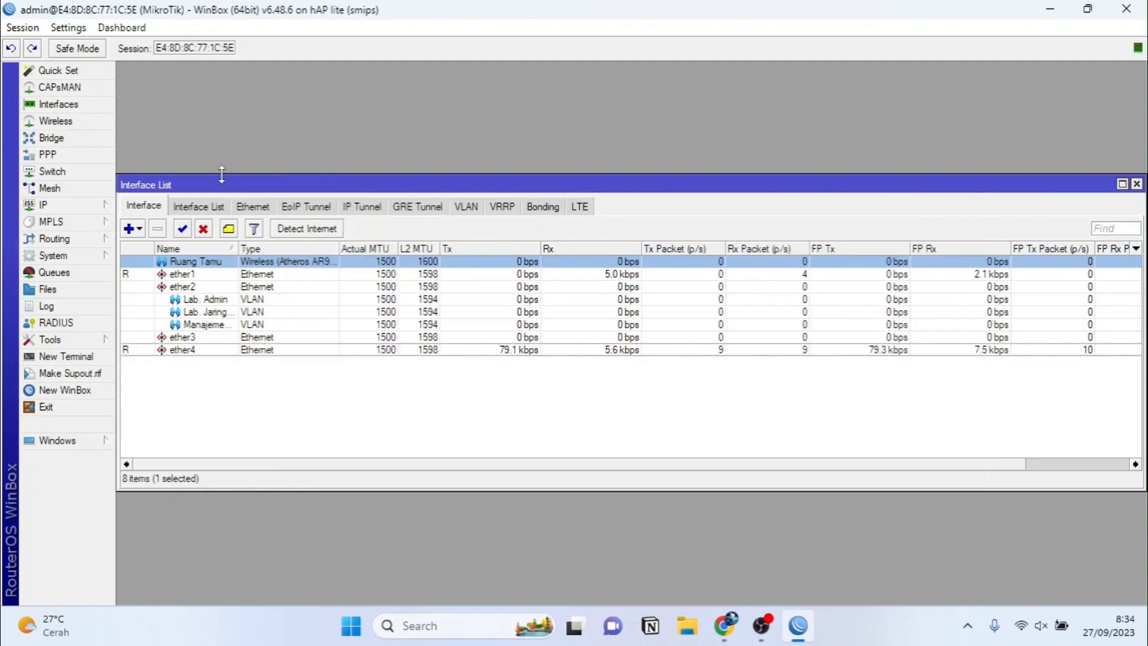
left_click(102, 206)
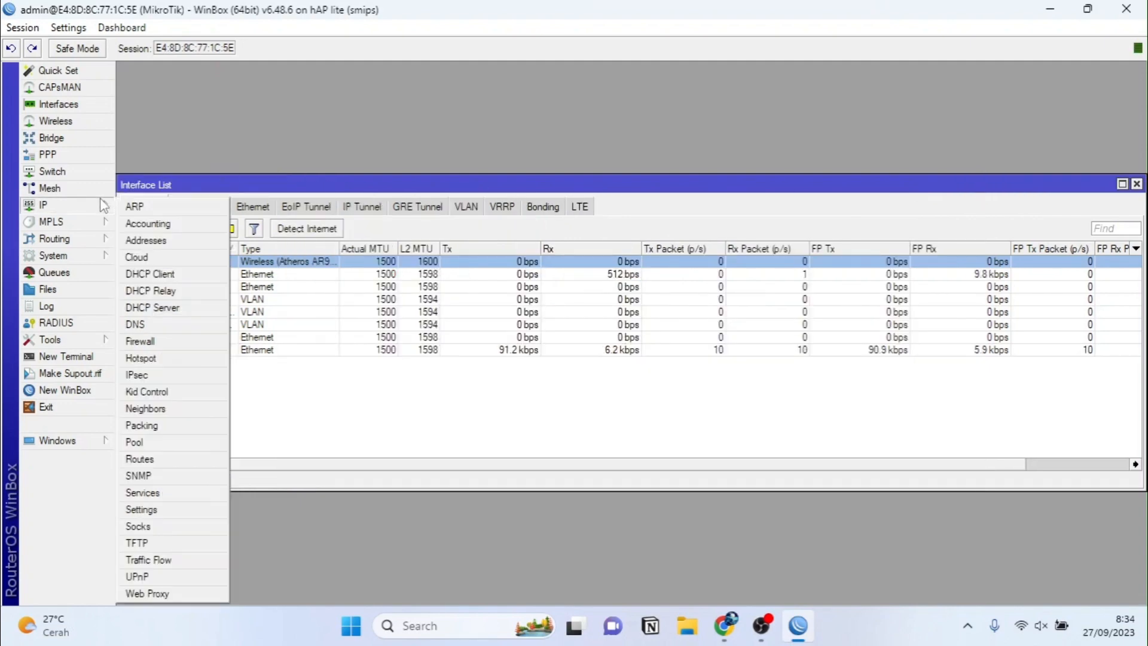
left_click(142, 358)
left_click(565, 229)
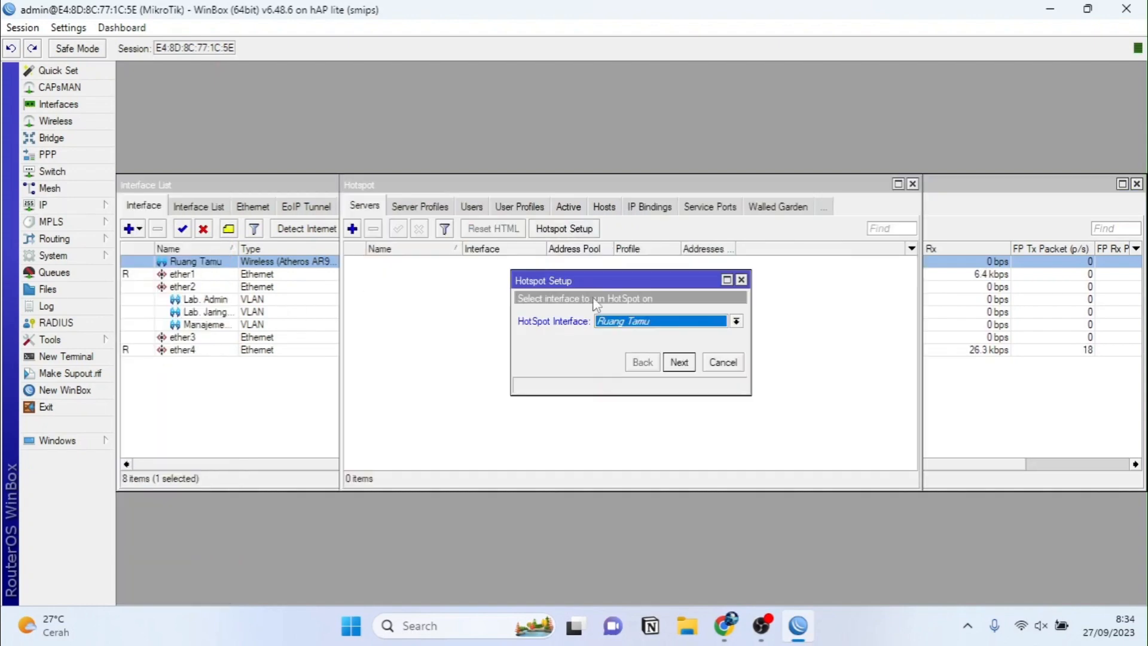
left_click(680, 361)
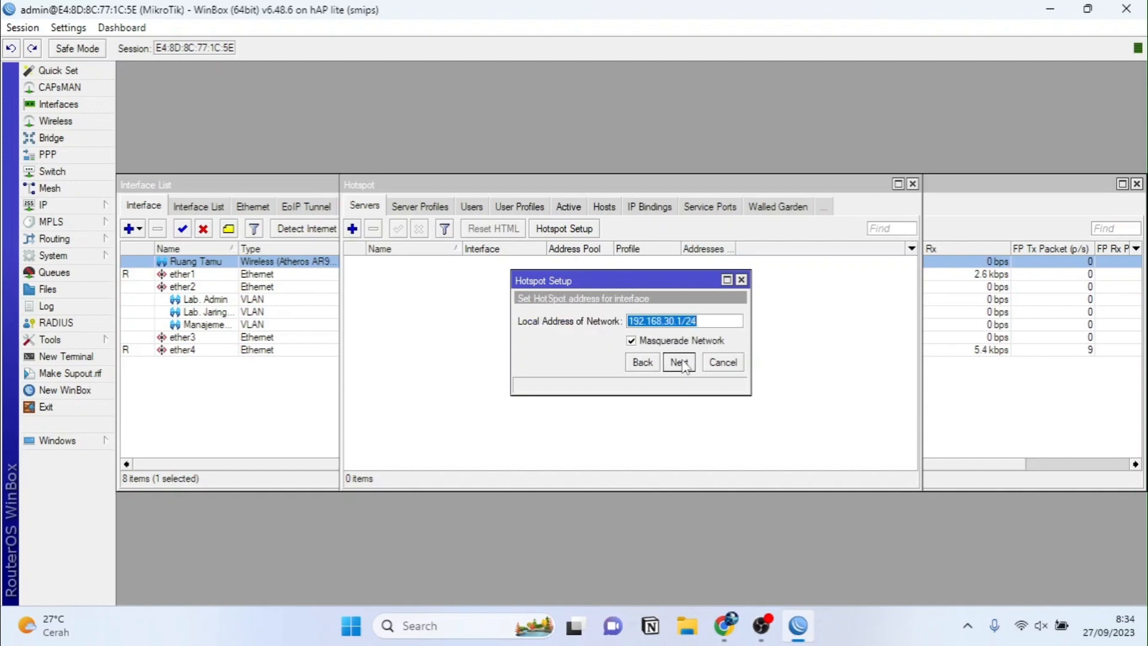
left_click(679, 362)
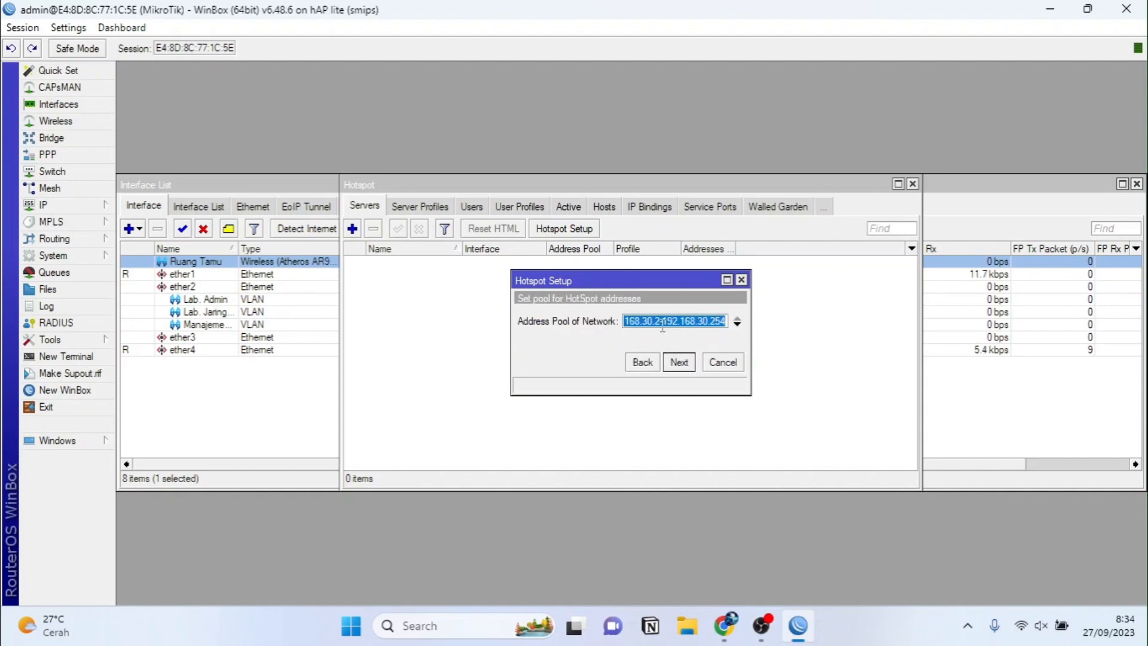
Step: Adjust the hotspot address pool, keeping no SSL certificate, no SMTP server and the default DNS
left_click(661, 322)
key("BackSpace")
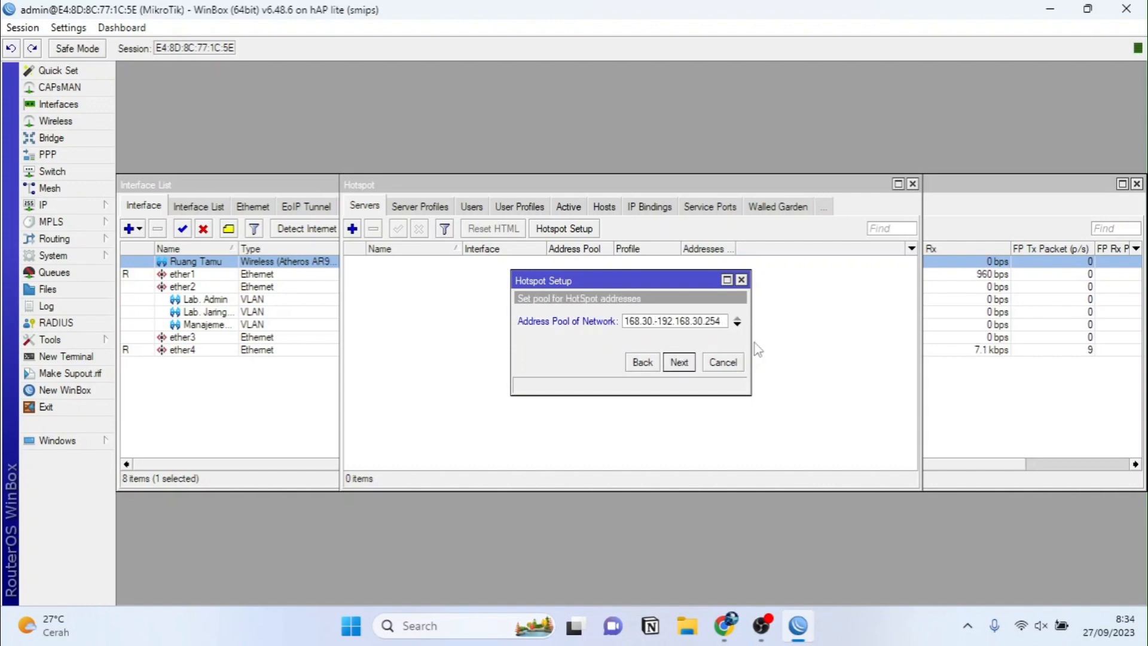
type("3")
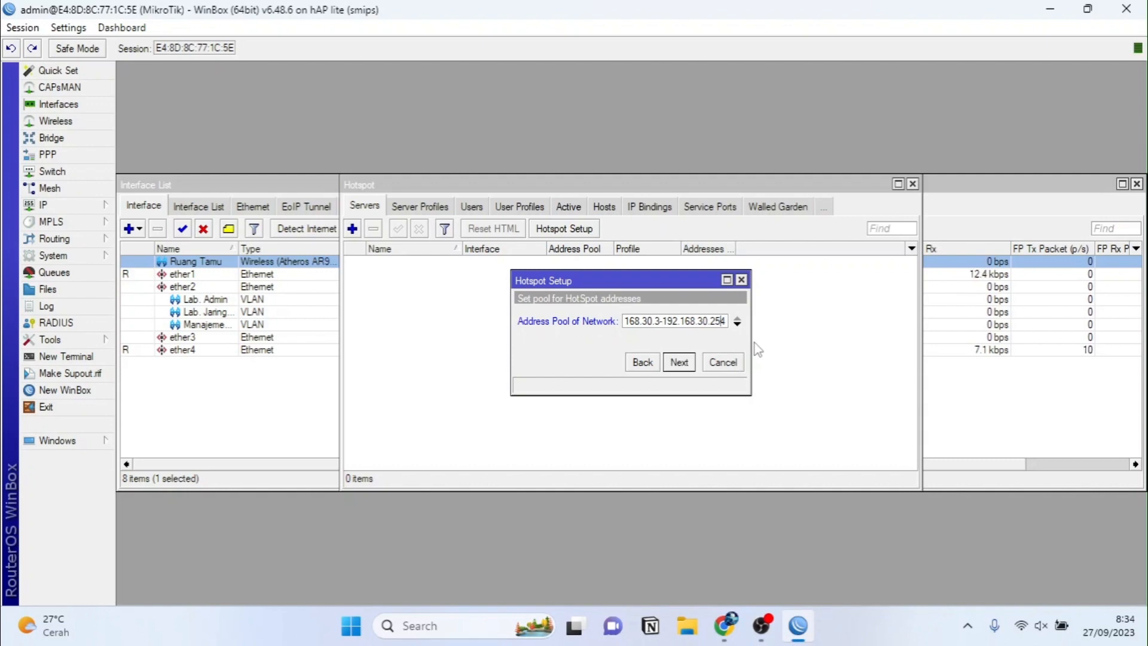
key("BackSpace")
key("BackSpace")
type("10")
left_click(678, 362)
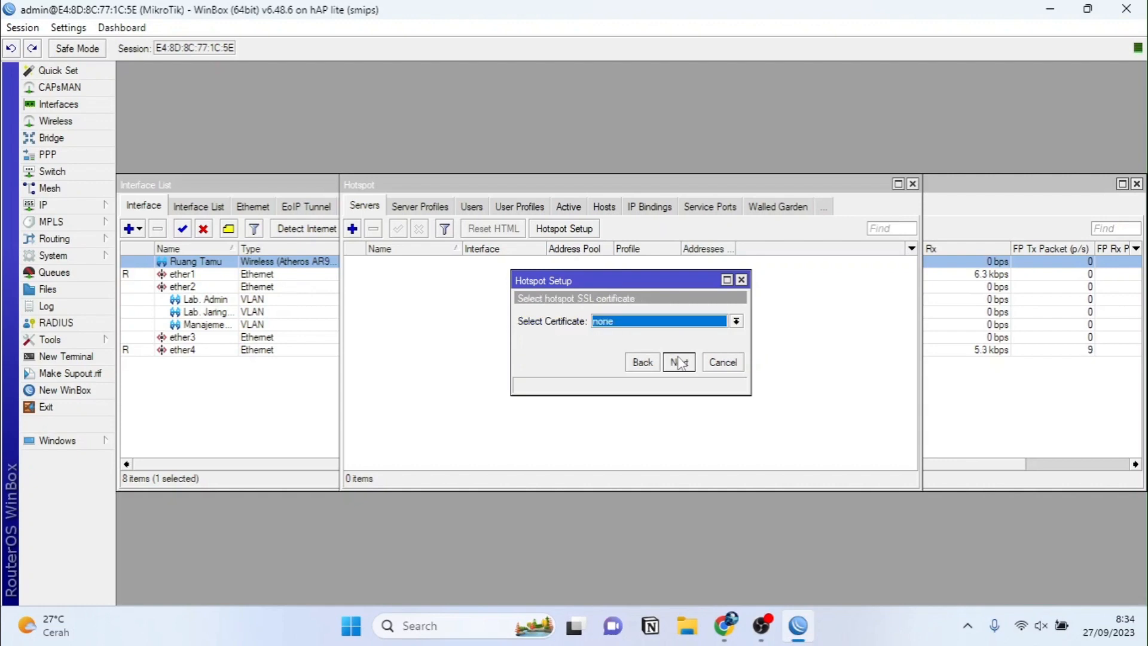
left_click(679, 362)
left_click(678, 362)
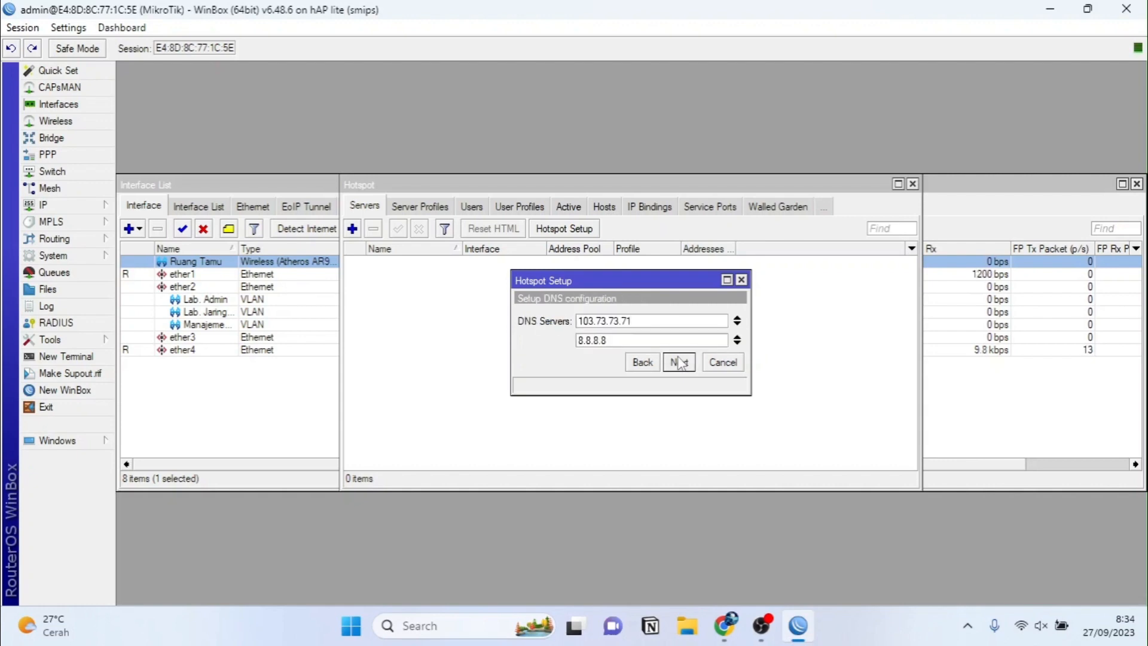
left_click(679, 362)
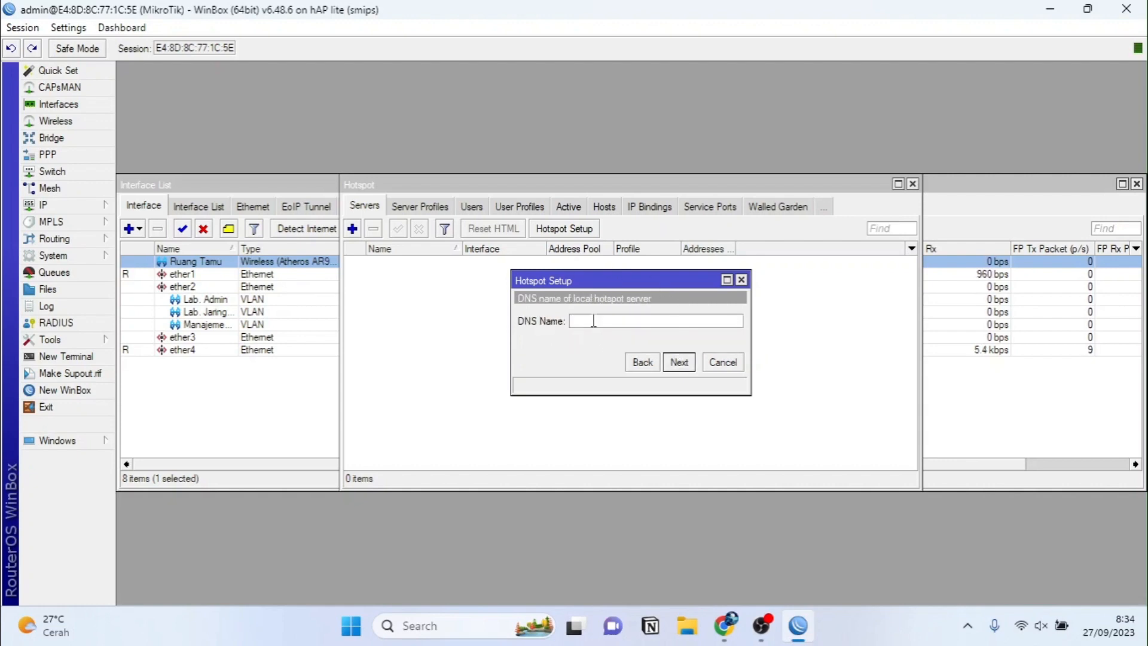
Step: Set DNS name kelompok6.sch.id, create a local hotspot user, then close the Hotspot window
type("kelompok6.sch.id")
left_click(679, 362)
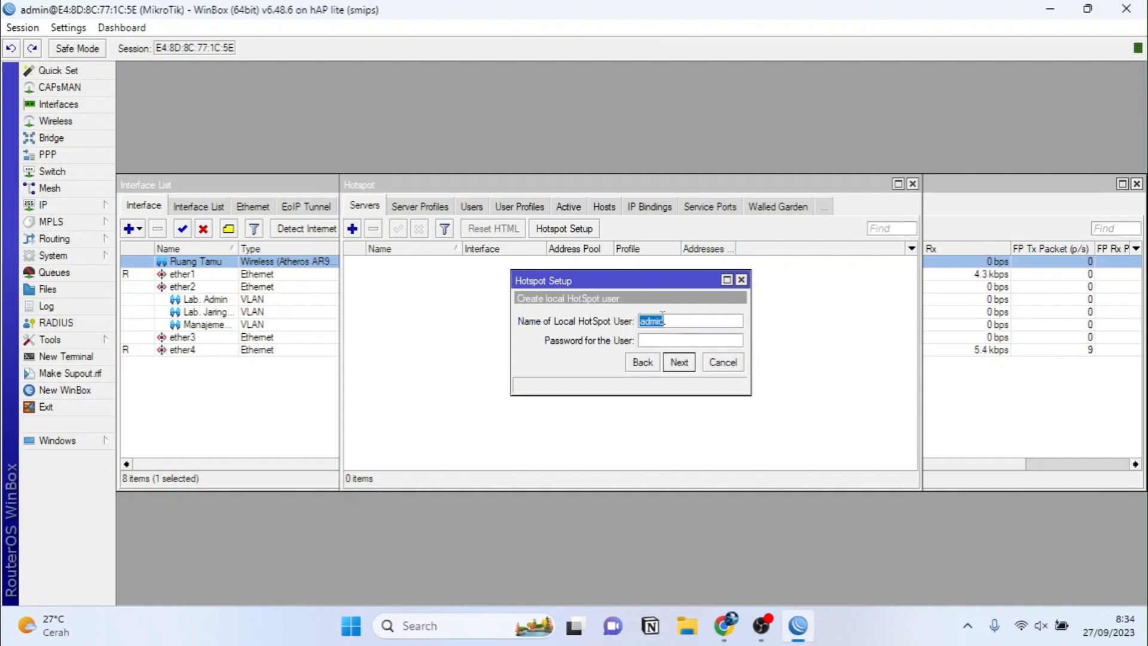
type("tamu")
type("guest")
left_click(687, 368)
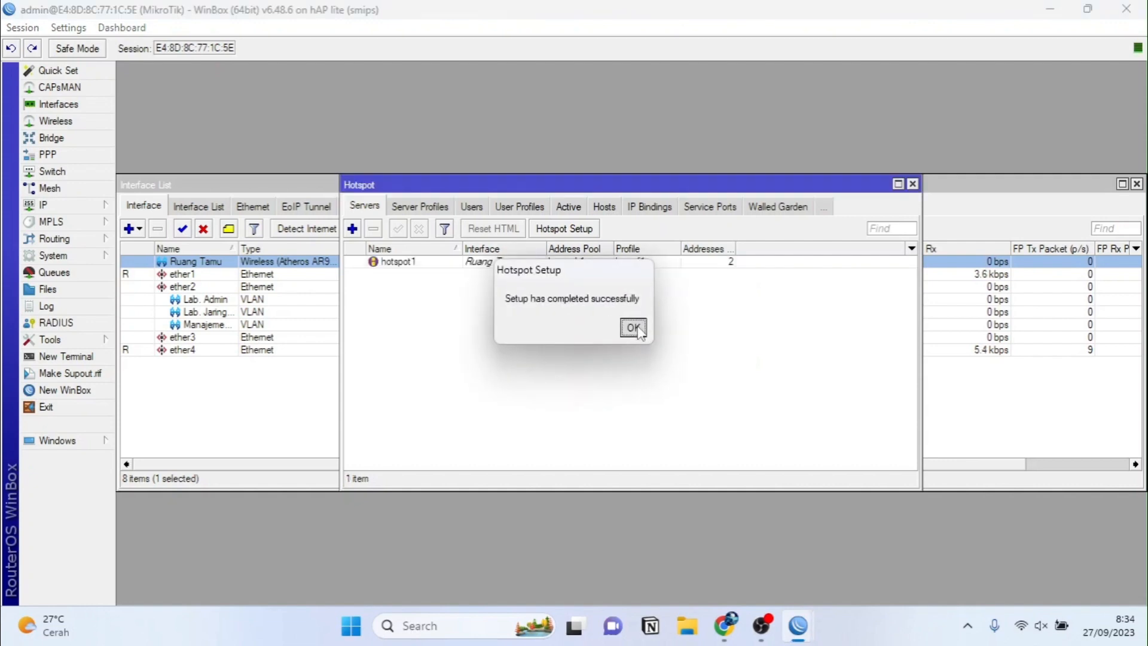
left_click(635, 325)
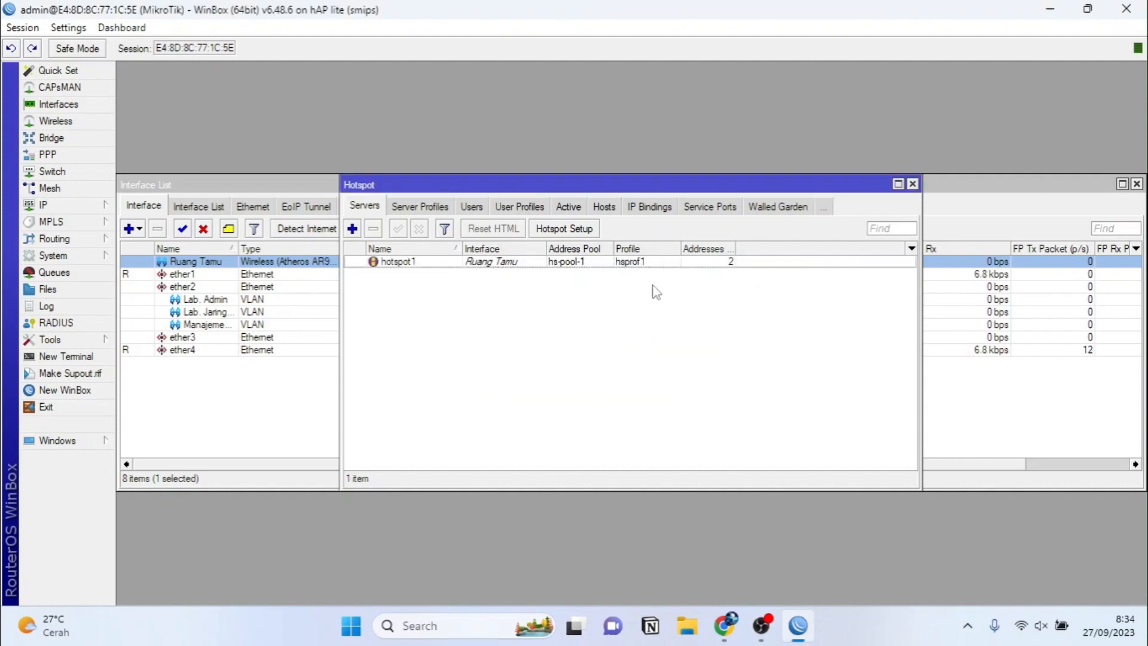
left_click(913, 184)
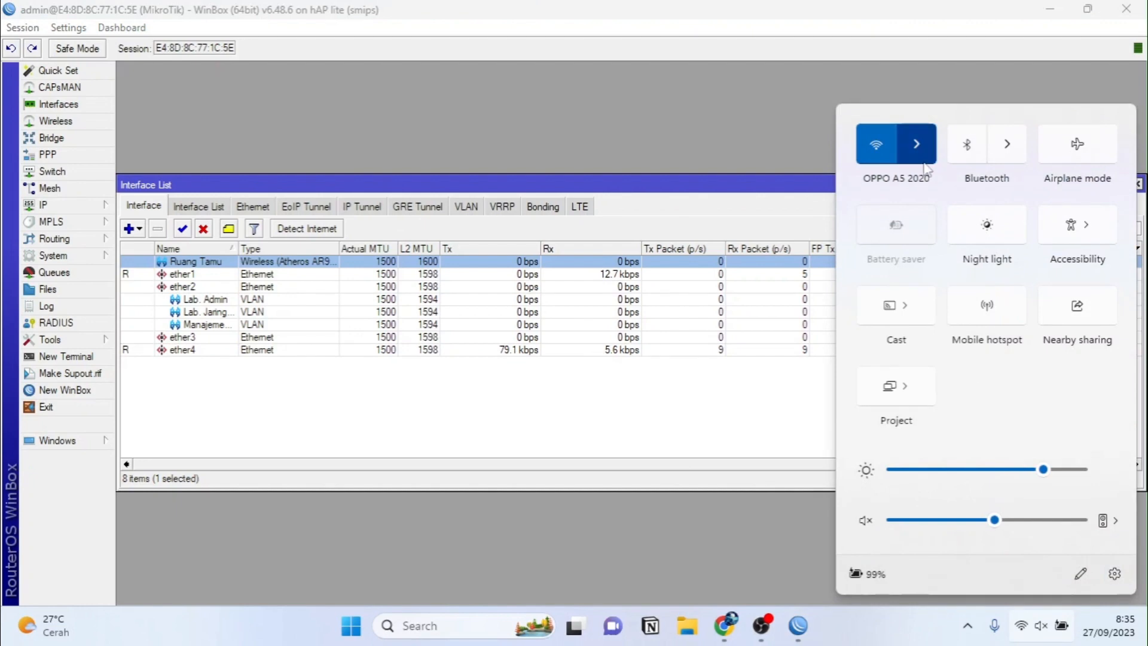
Step: Join the open Kelompok6_Tkj Neskar network from the Quick Settings Wi-Fi list
left_click(916, 144)
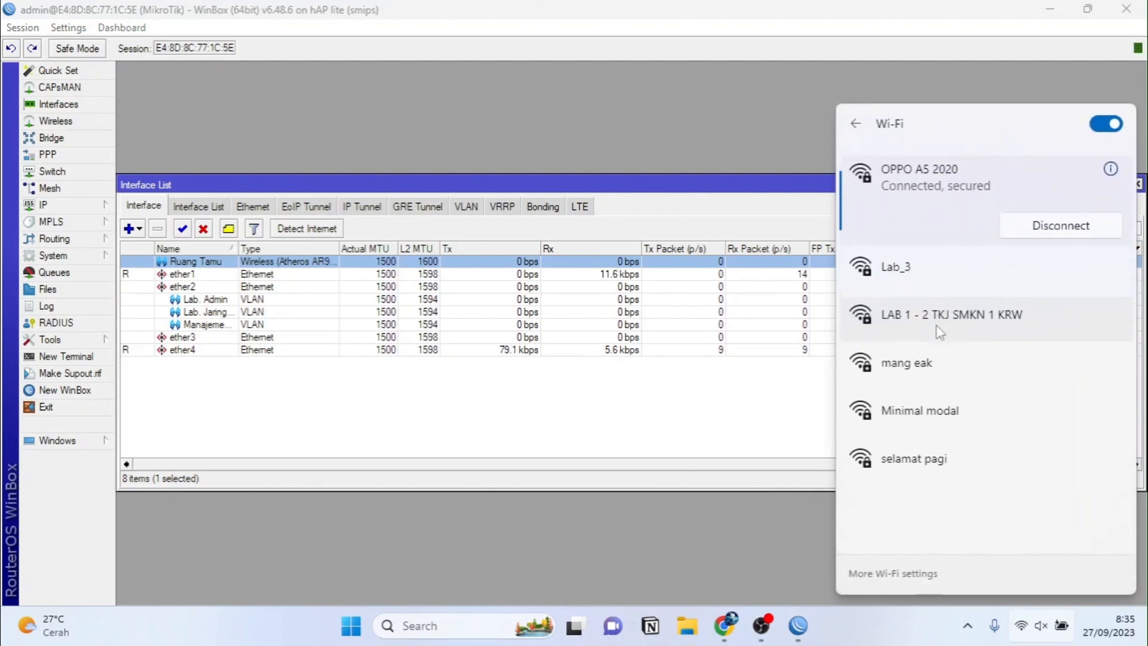
scroll(939, 333, "down", 3)
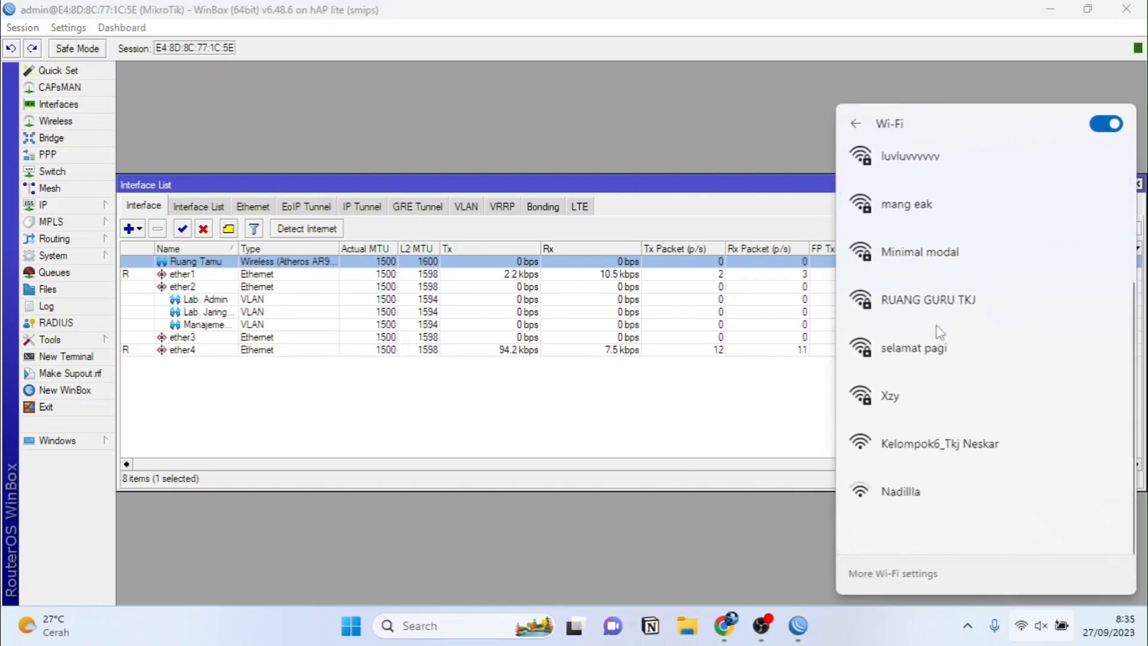
left_click(941, 472)
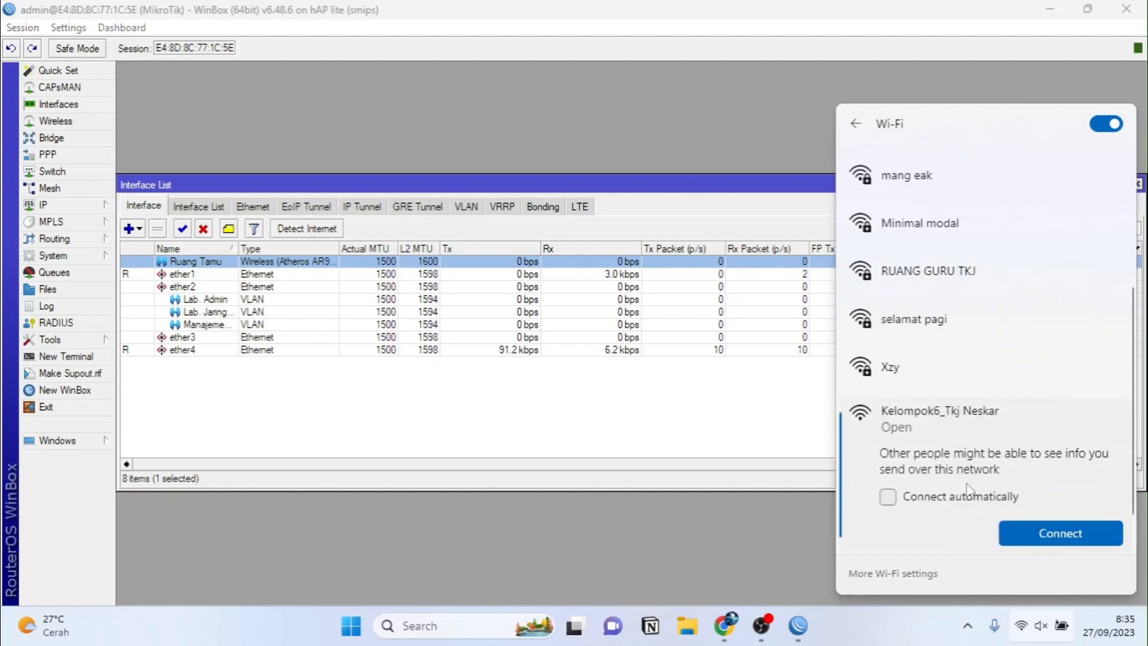
left_click(1027, 520)
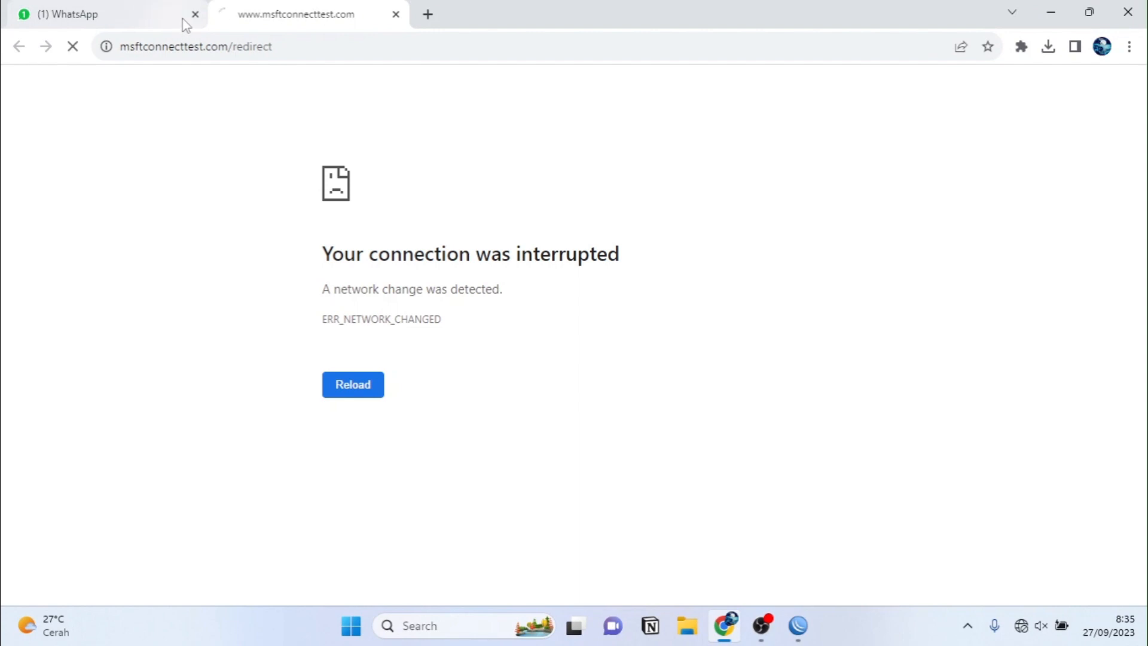
Step: Close the WhatsApp tab and use the Wi-Fi 'Open browser and connect' link for the hotspot login
left_click(195, 15)
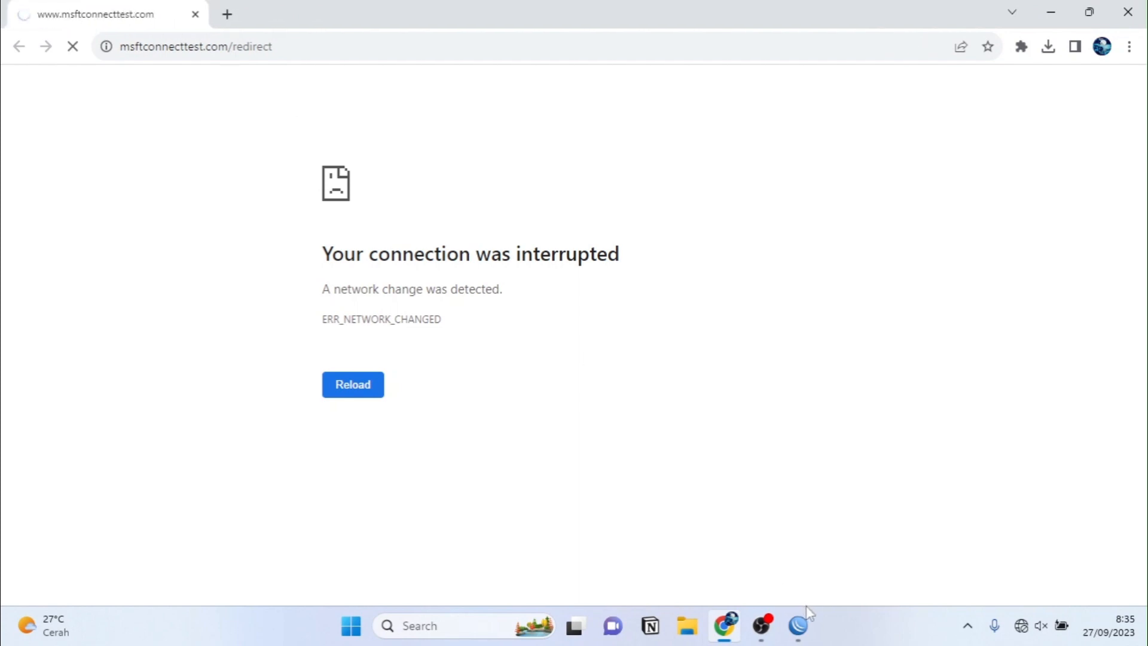
left_click(1030, 626)
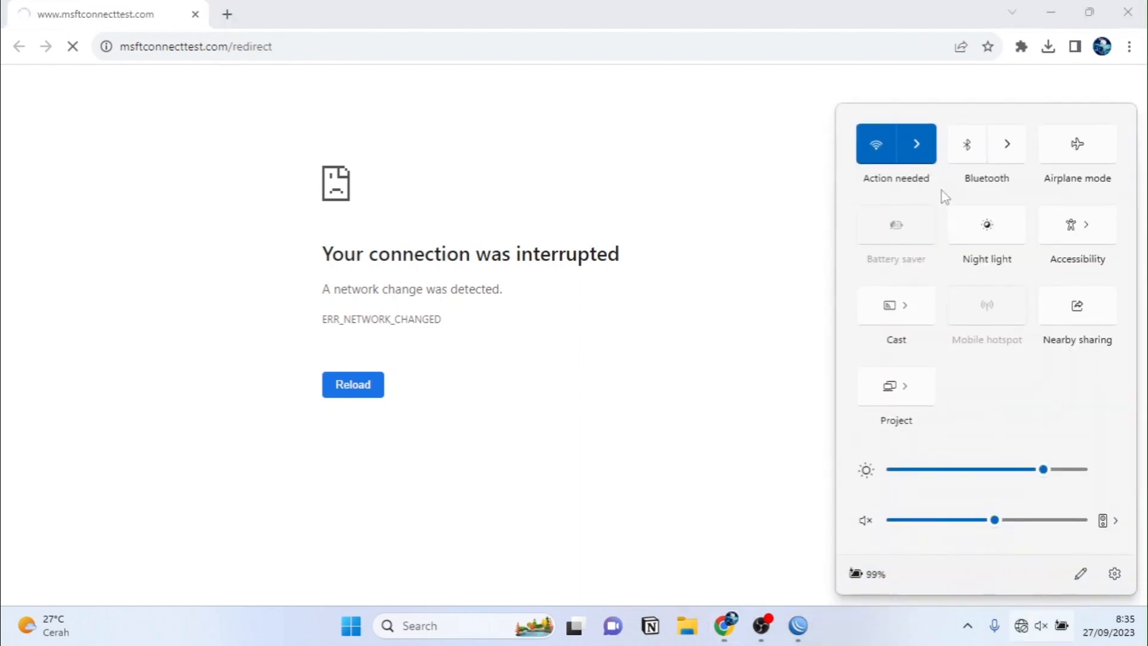
left_click(917, 144)
left_click(904, 213)
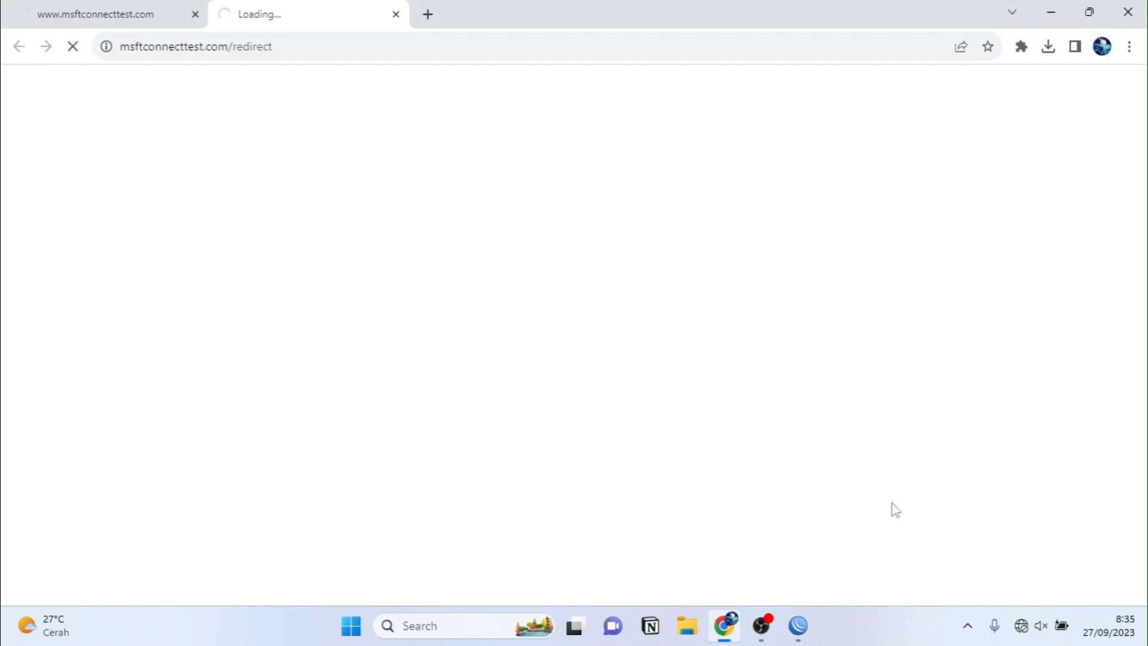
left_click(1022, 626)
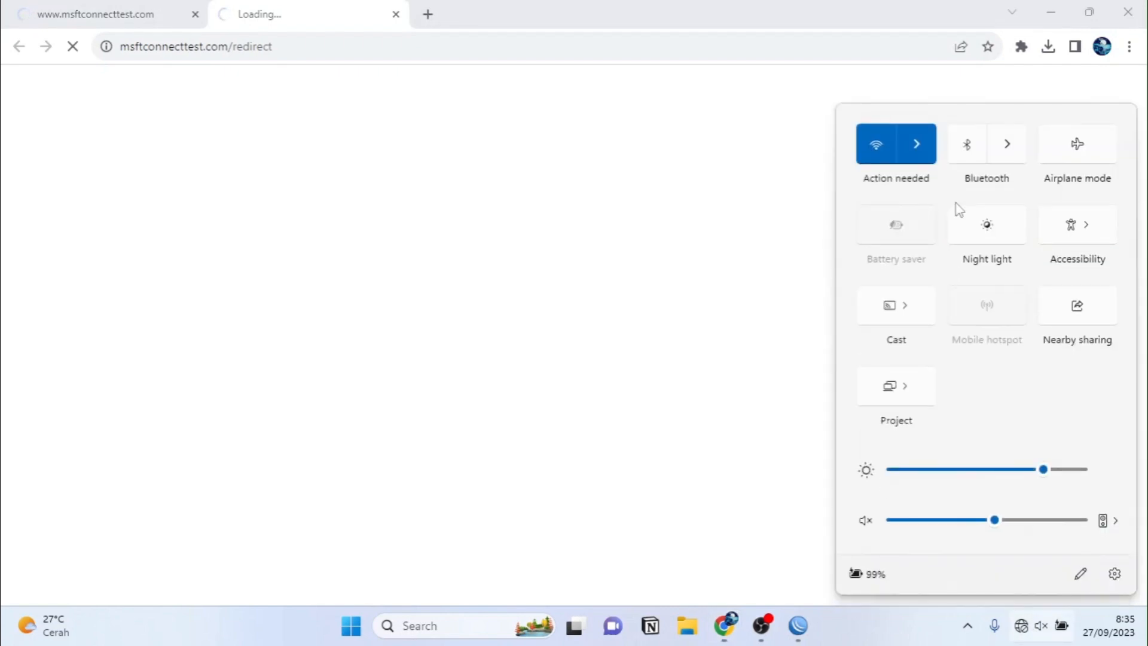
left_click(933, 161)
left_click(622, 211)
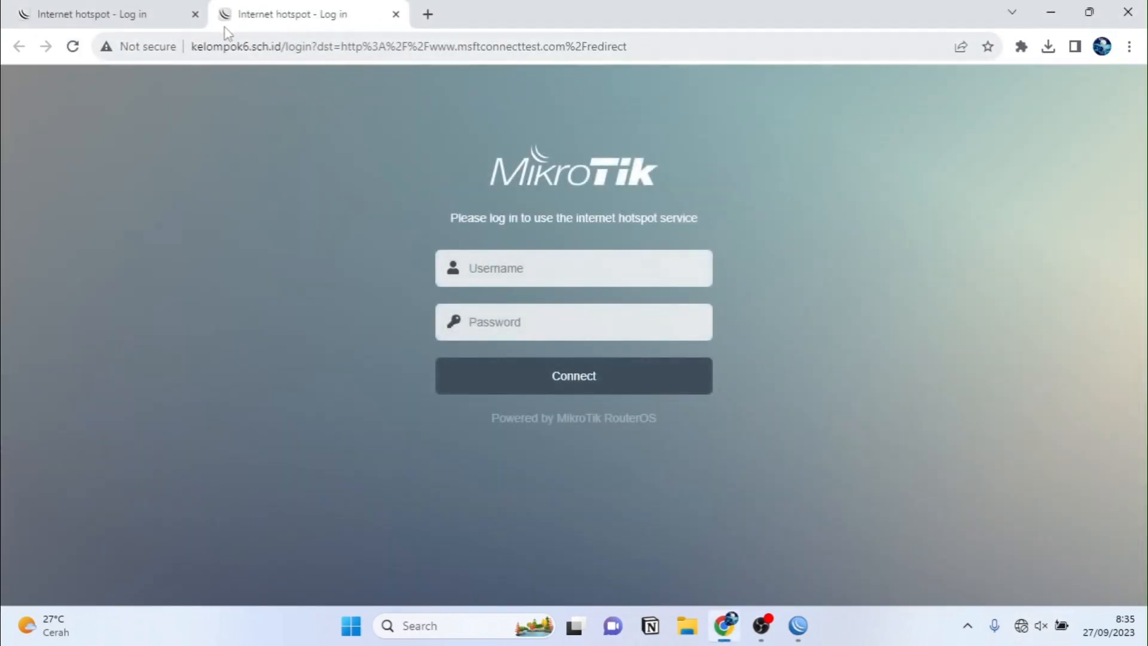
Step: Close the leftover tab and log in to the hotspot with the guest username and password
left_click(196, 15)
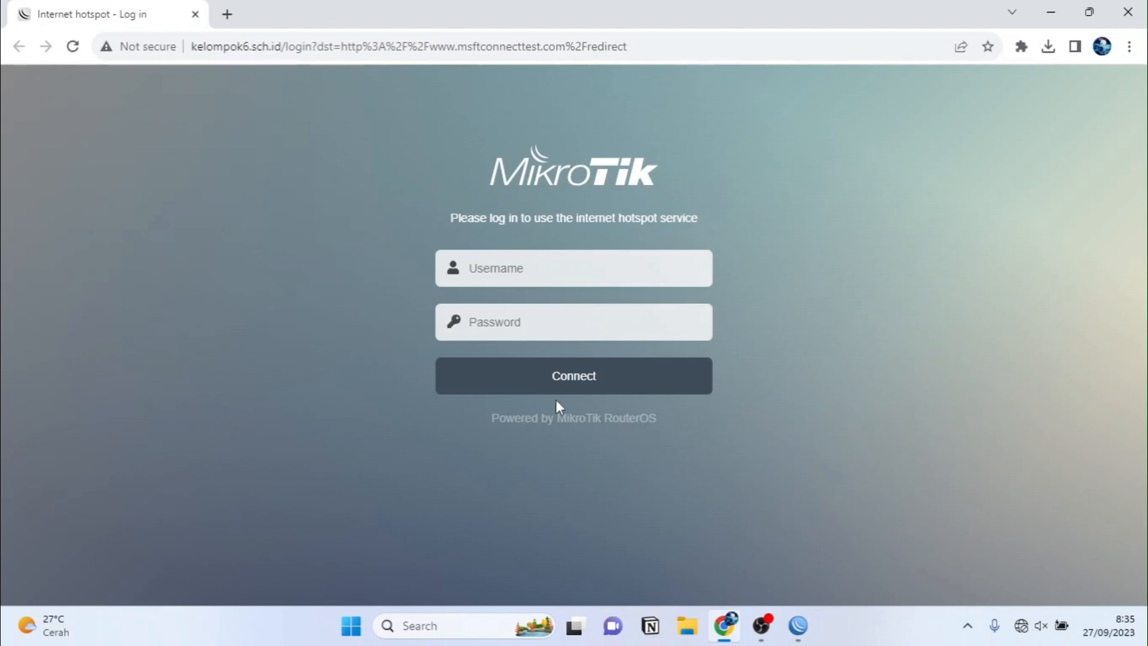
left_click(480, 285)
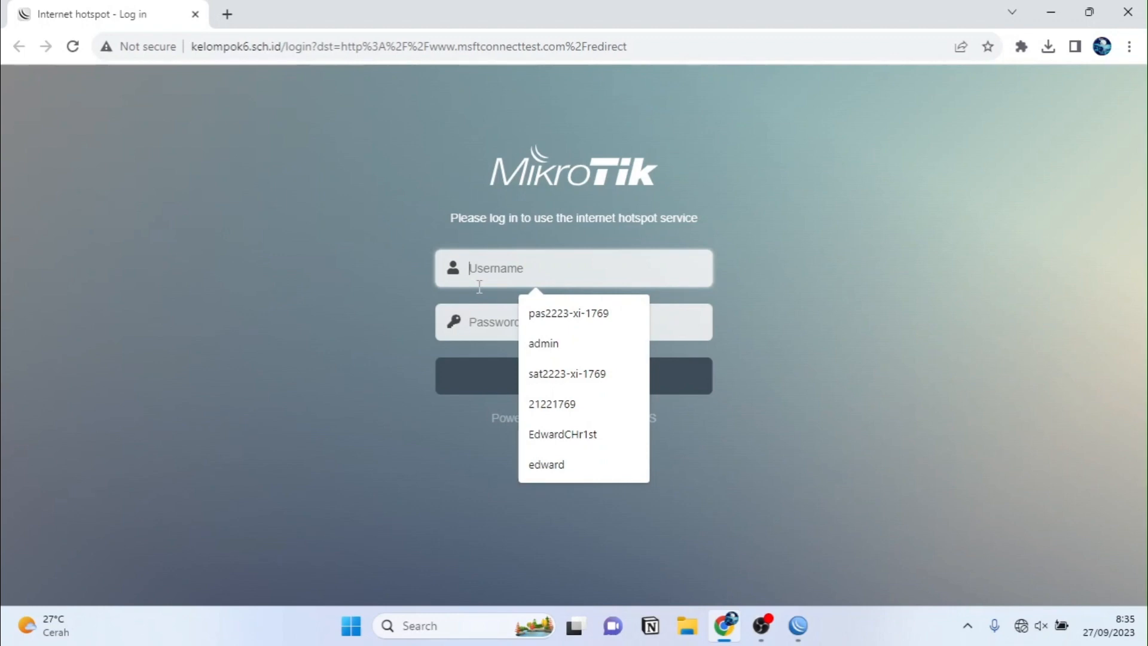
type("tamu")
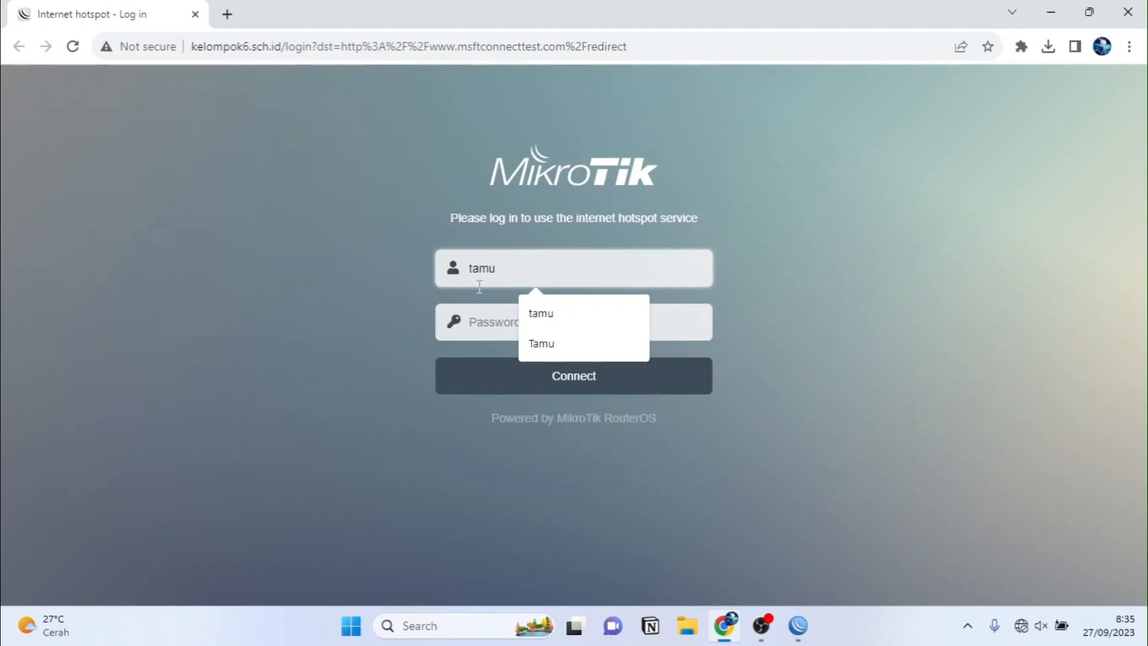
key("Return")
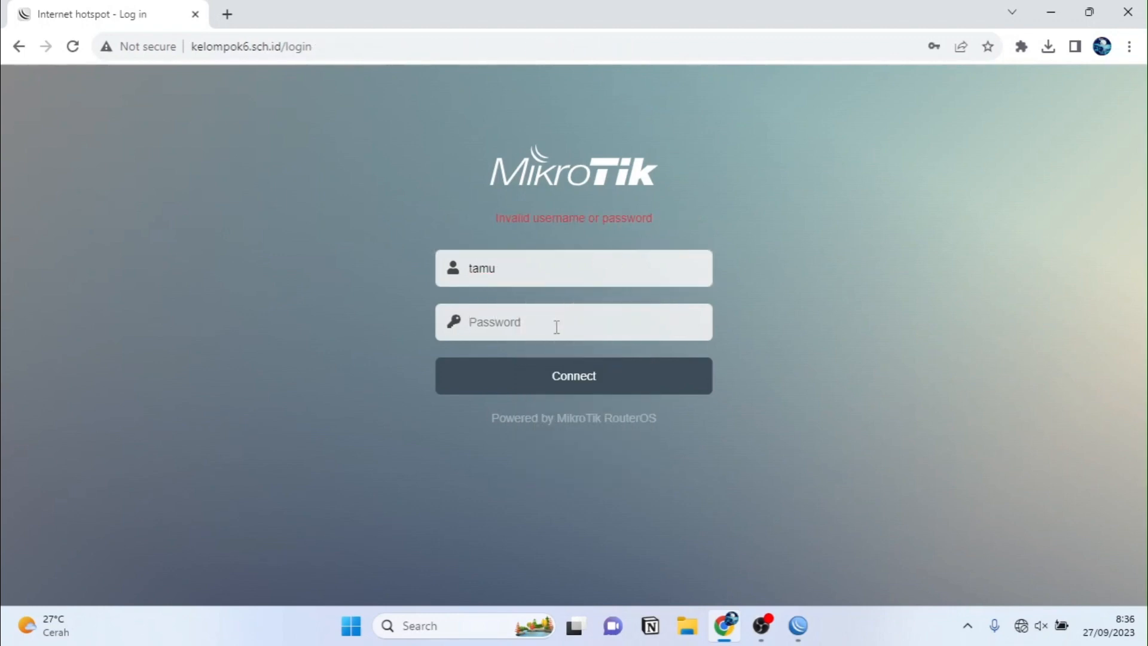
left_click(541, 335)
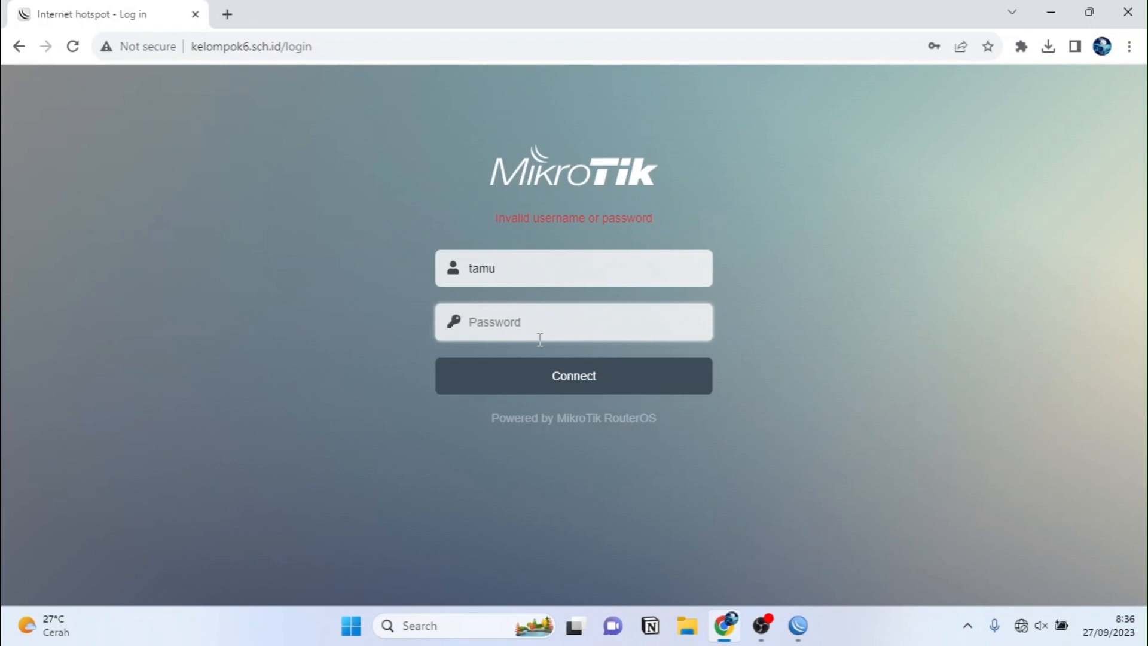
type("t••••")
left_click(555, 377)
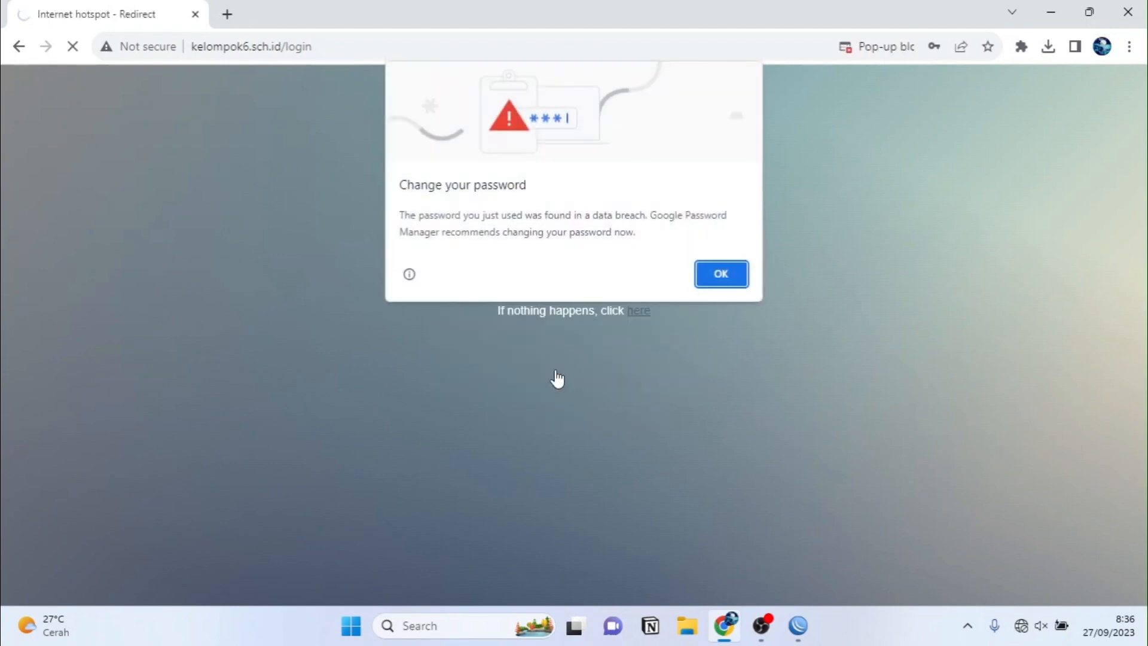
left_click(722, 275)
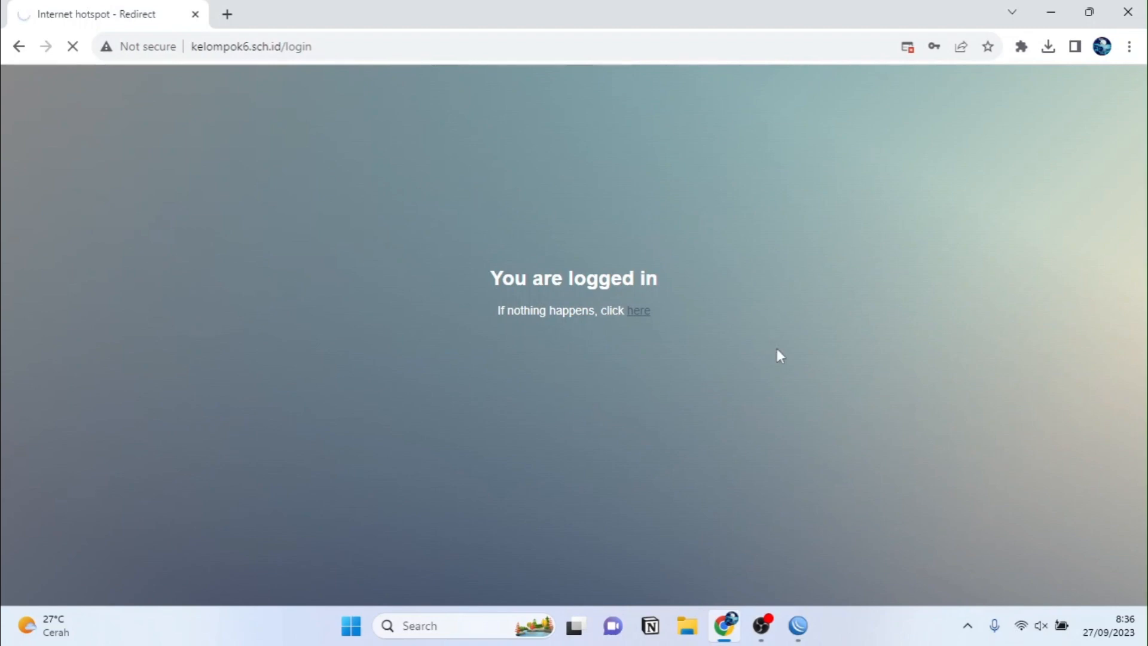
key("super+r")
Step: Open Command Prompt, run ipconfig to check the 192.168.30.10 address, and try pinging youtube.com
type("cmd")
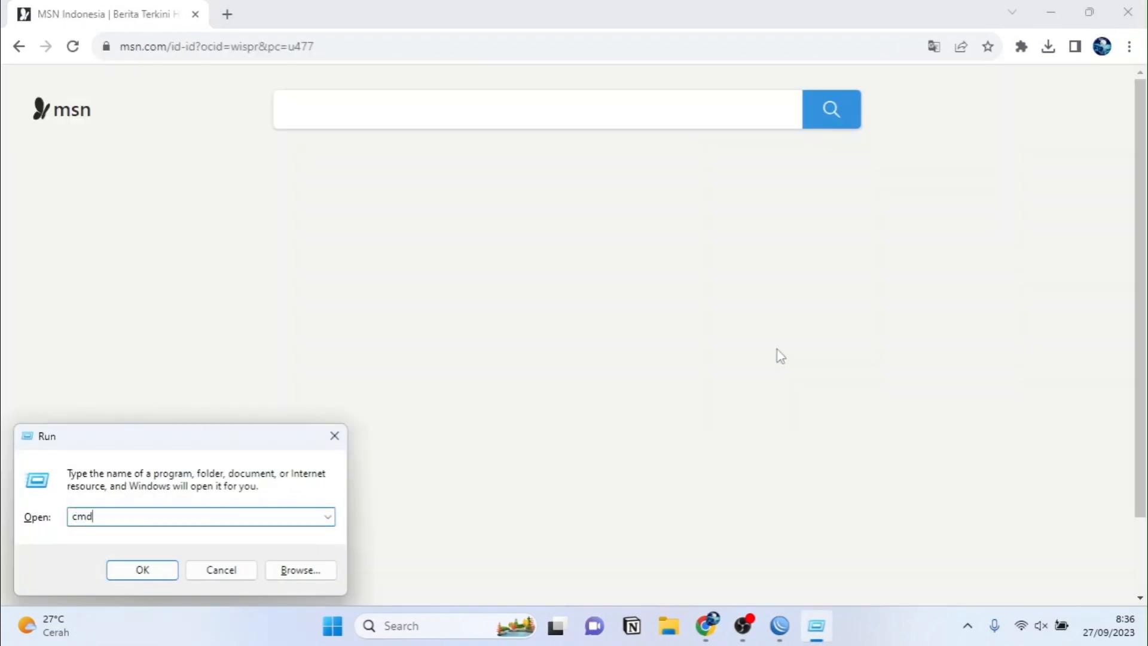
key("Return")
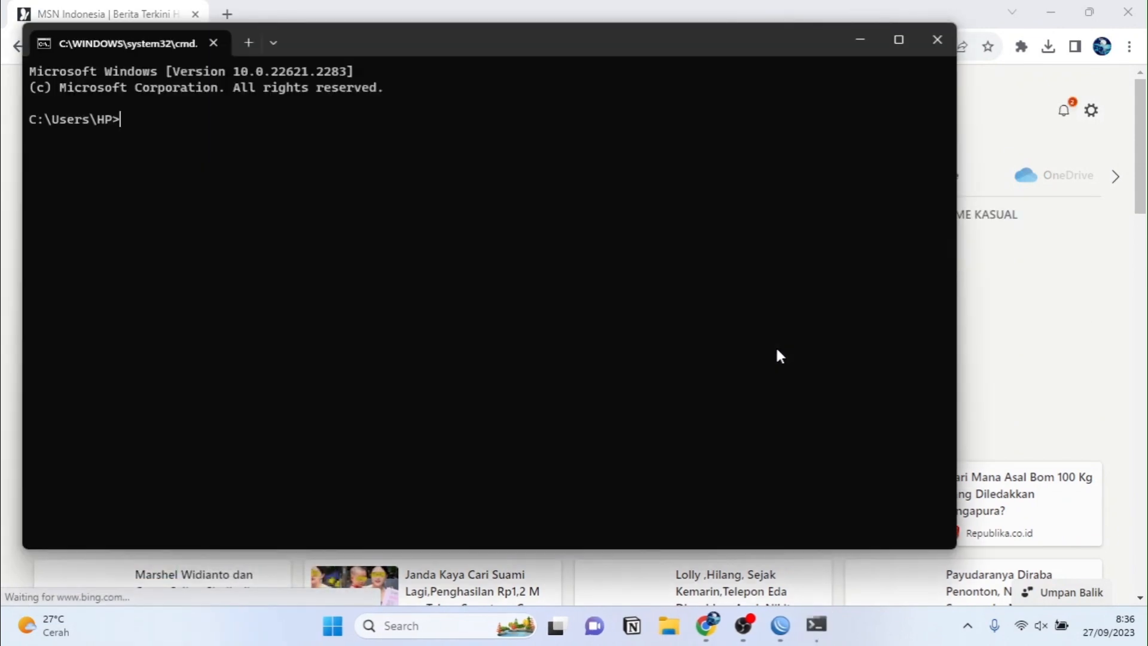
type("ipconfig")
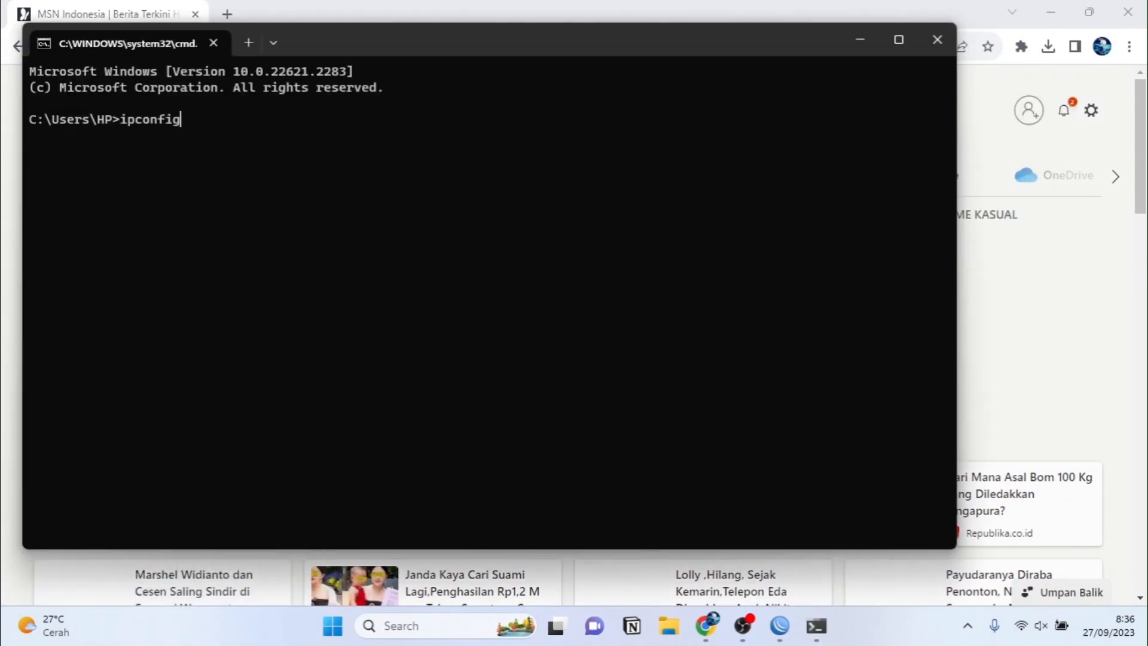
key("Return")
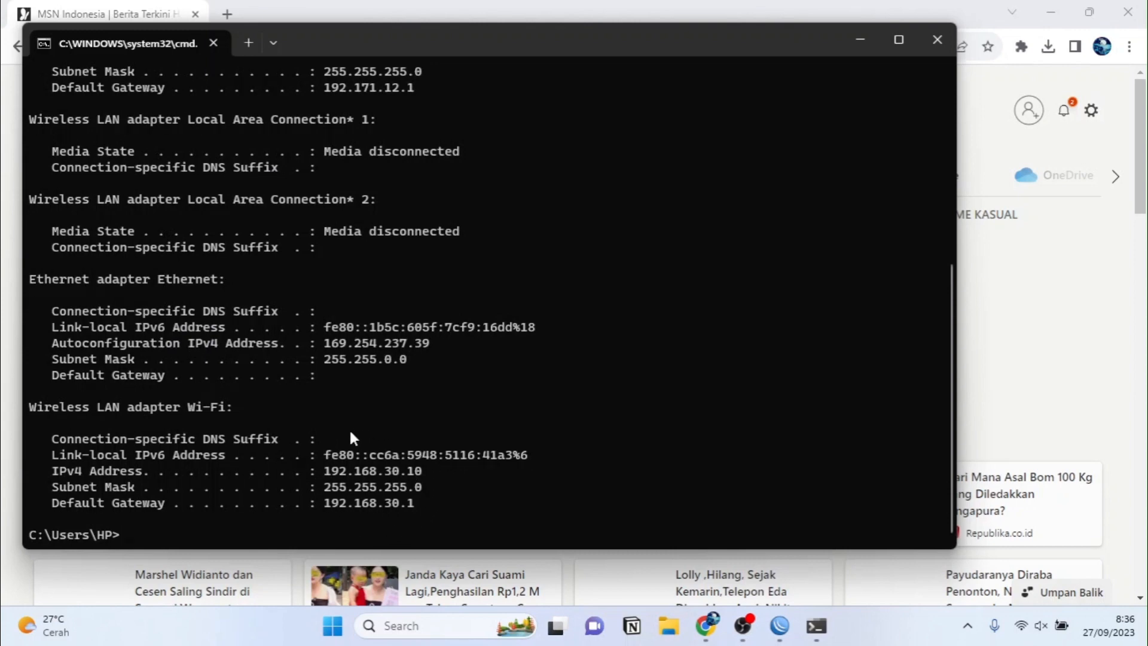
type("ping youtube")
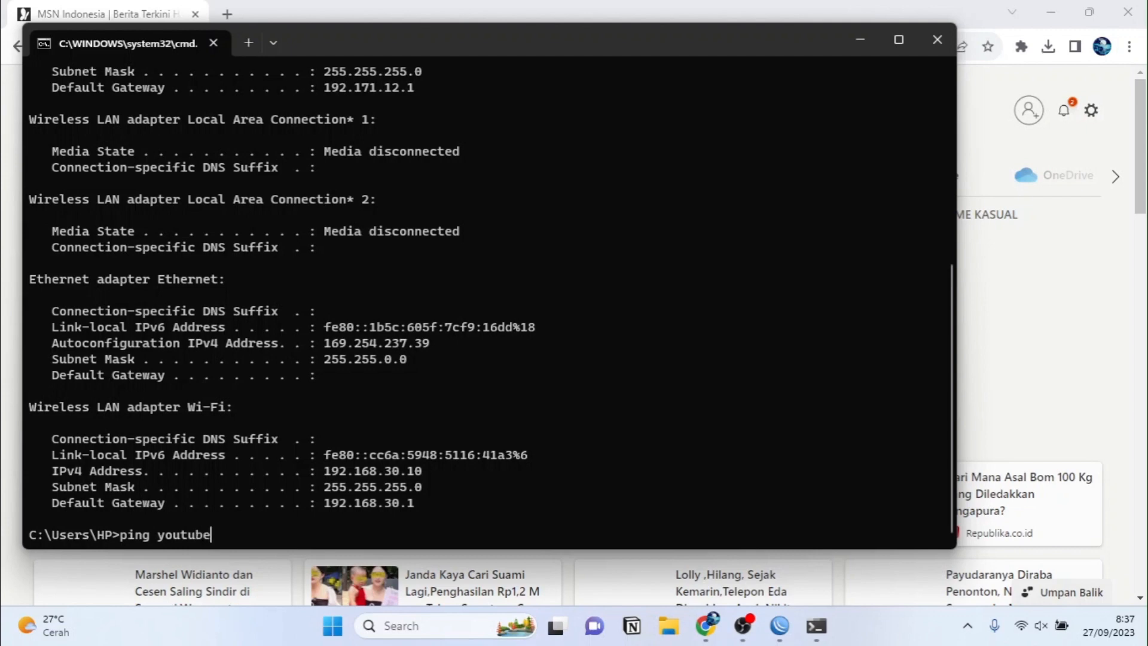
type(".com")
key("Return")
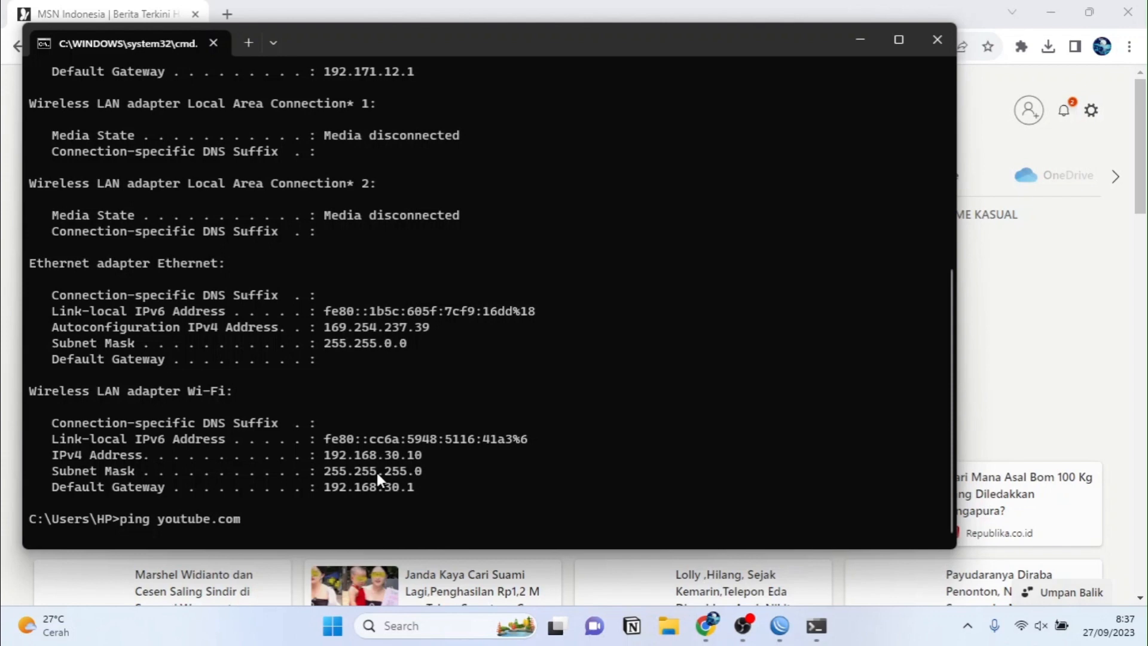
key("ctrl+c")
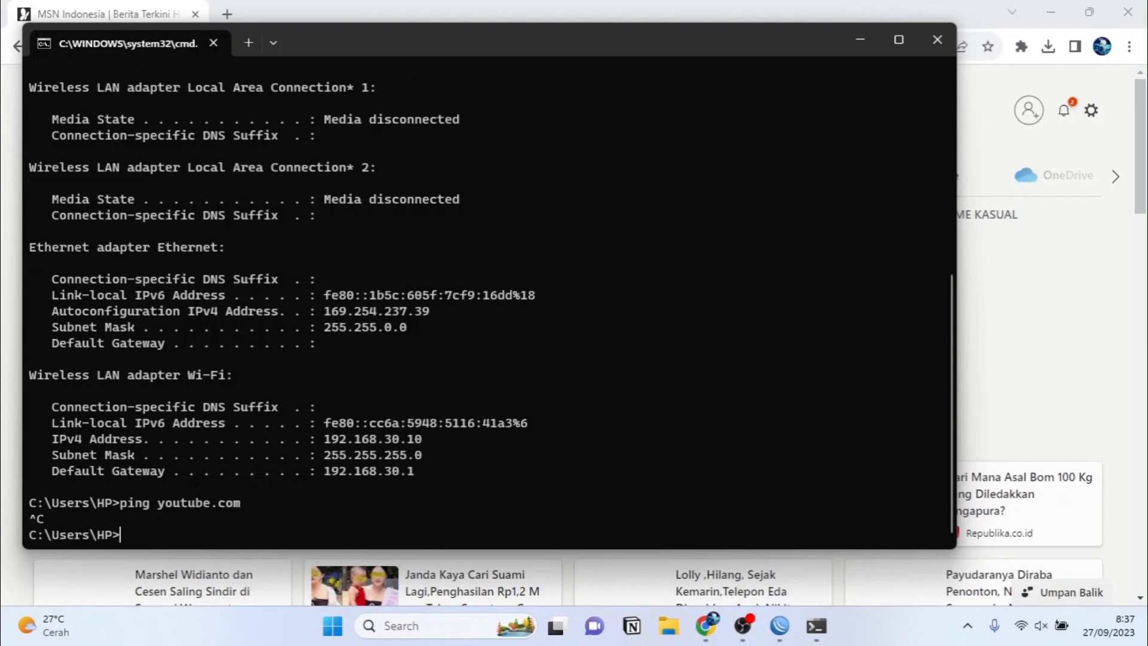
Step: Ping 8.8.8.8, getting 4 of 4 replies with 0% loss, then close Command Prompt
type("^Ping 8.8.8.8")
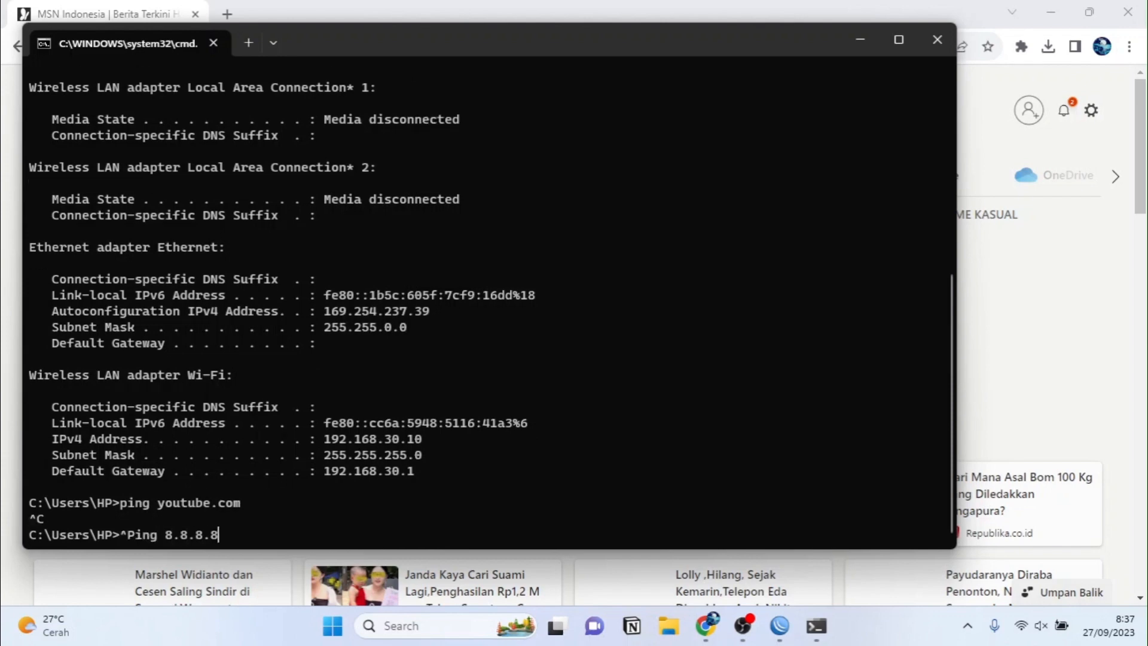
key("Return")
key("Up")
key("Left")
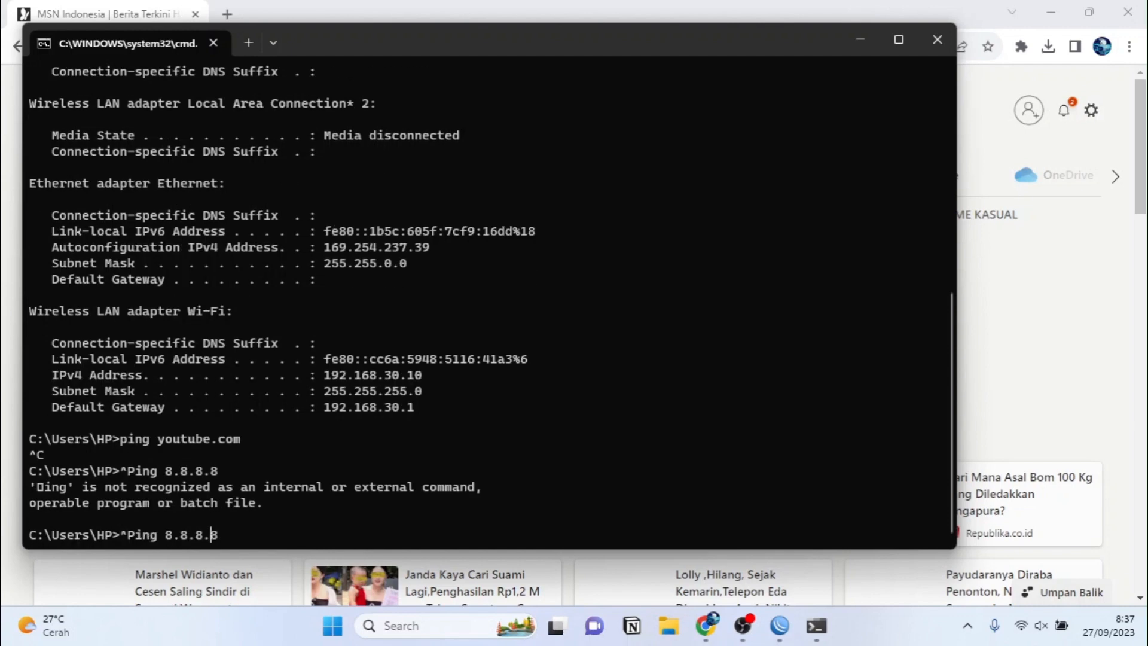
key("Left")
key("Left")
key("Left")
key("Left")
key("Left")
key("Left")
key("BackSpace")
key("BackSpace")
type("p")
key("Return")
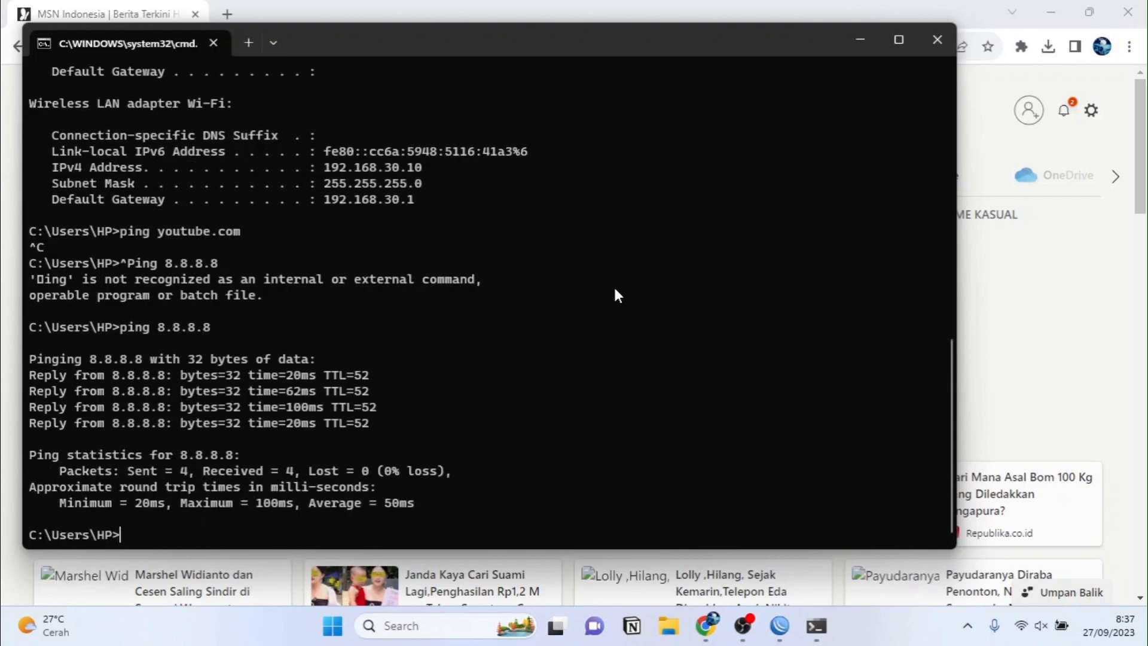
left_click(937, 40)
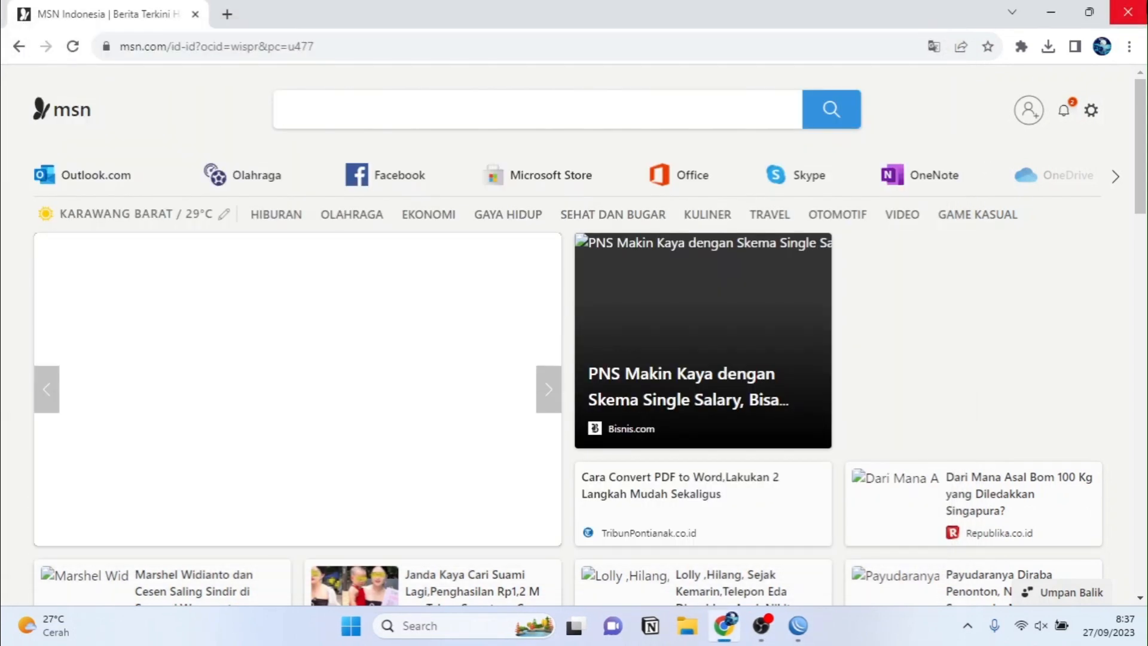
Step: Close Chrome, then exit the WinBox window that failed to reconnect
left_click(1128, 12)
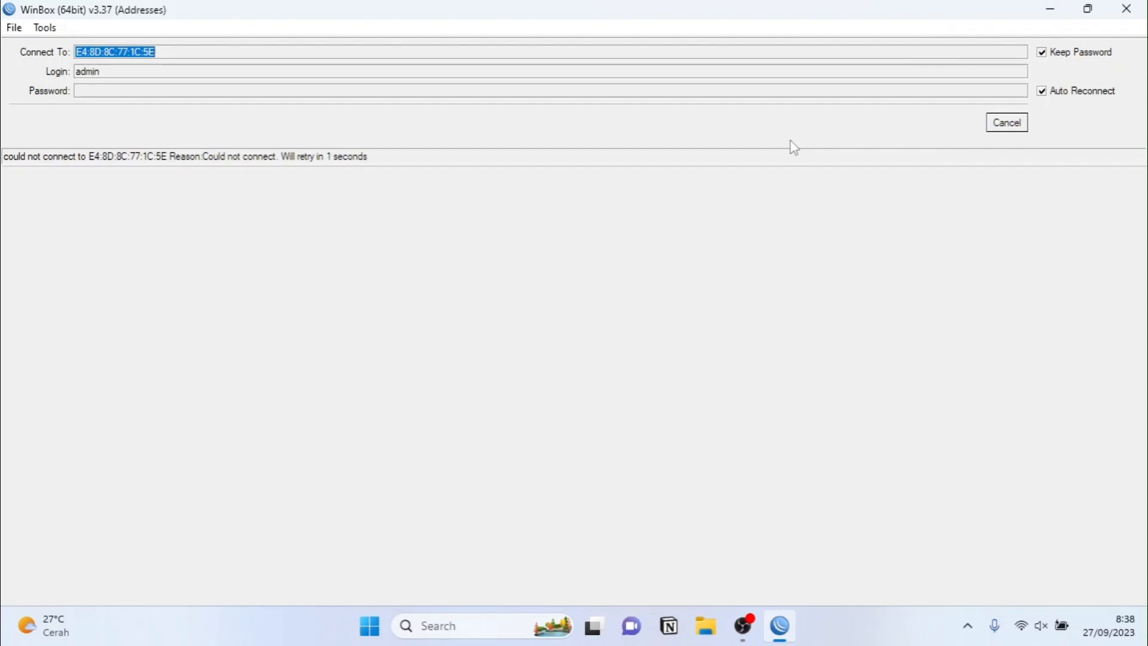
left_click(1127, 9)
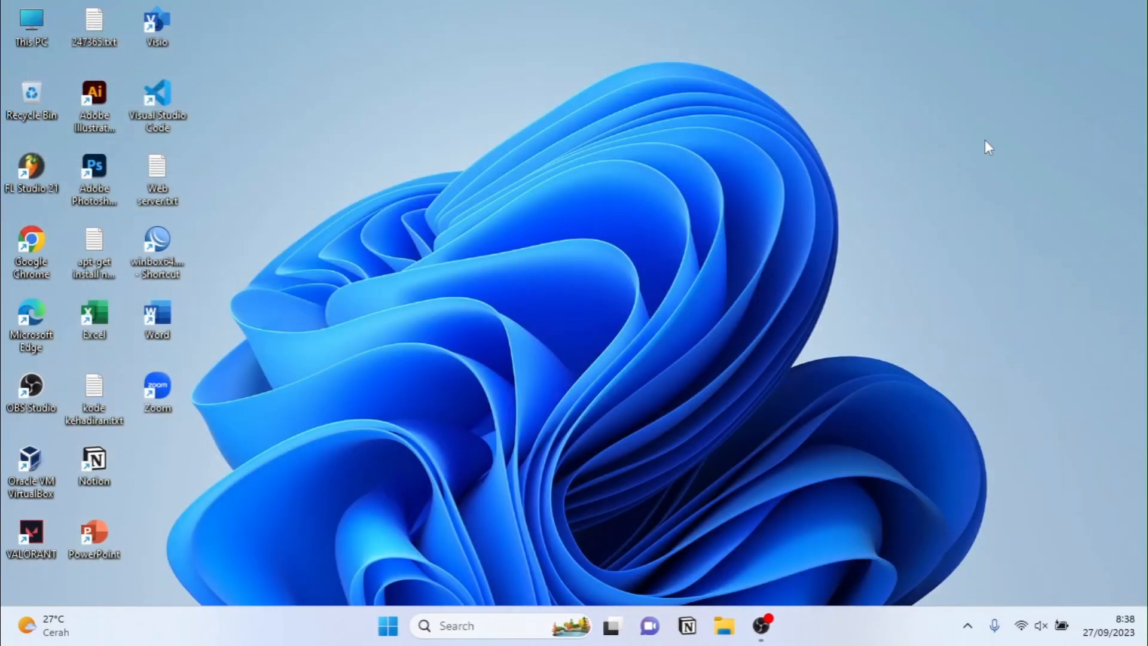
Step: Open Network Connections via ncpa.cpl and reach the Ethernet adapter's IPv4 properties
key("super+r")
type("nc")
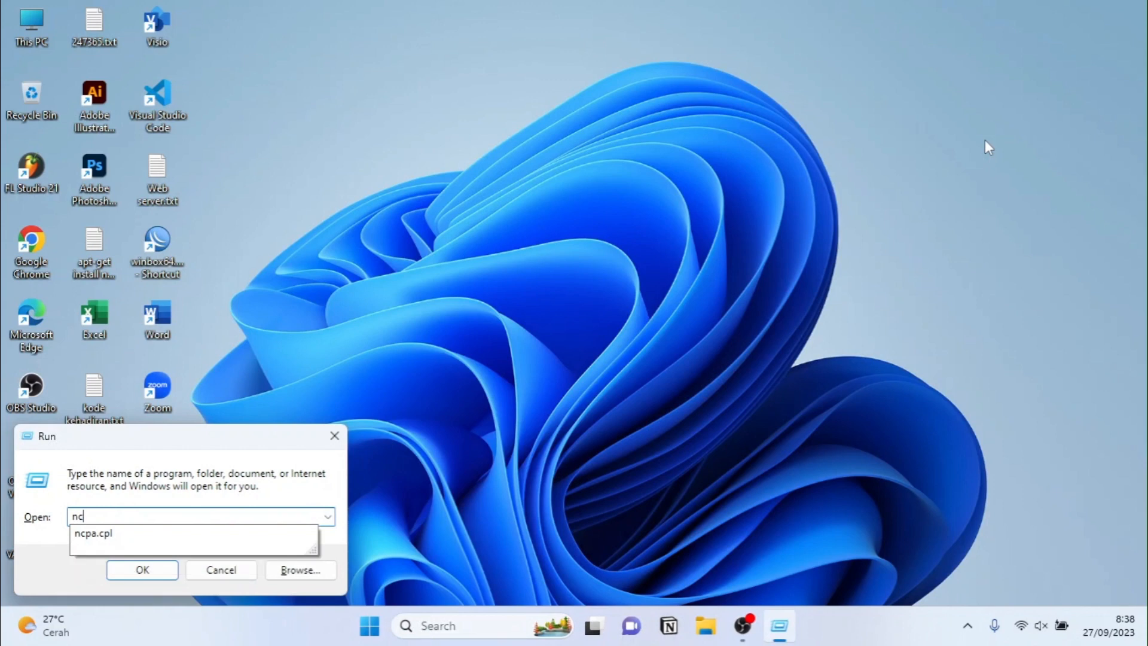
key("Down")
key("Return")
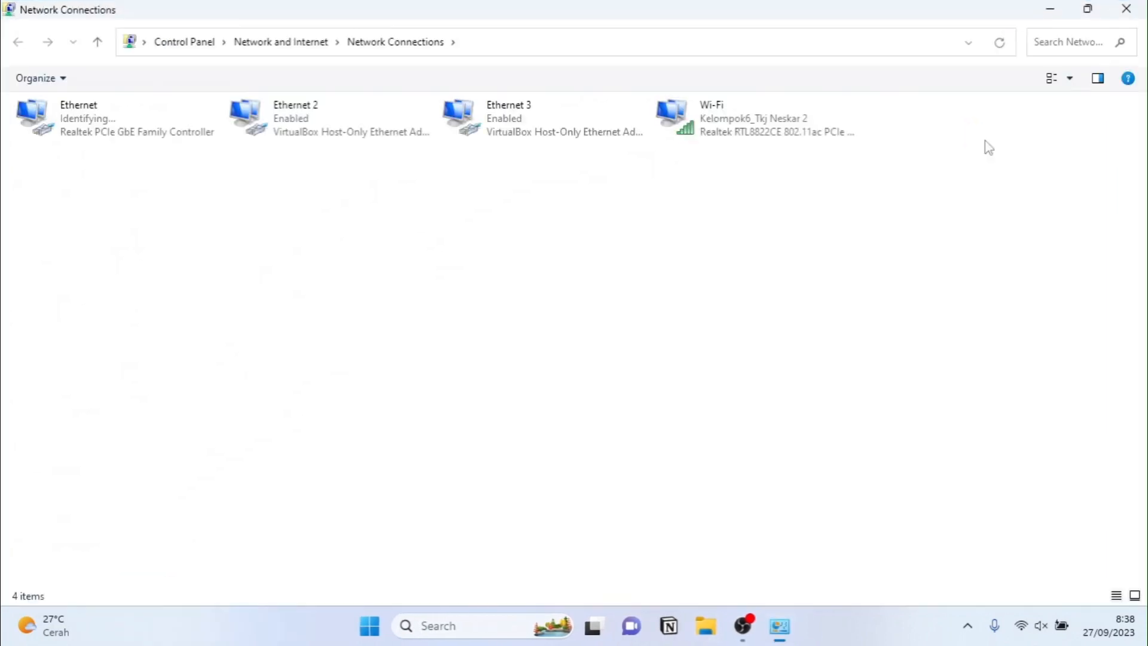
double_click(178, 137)
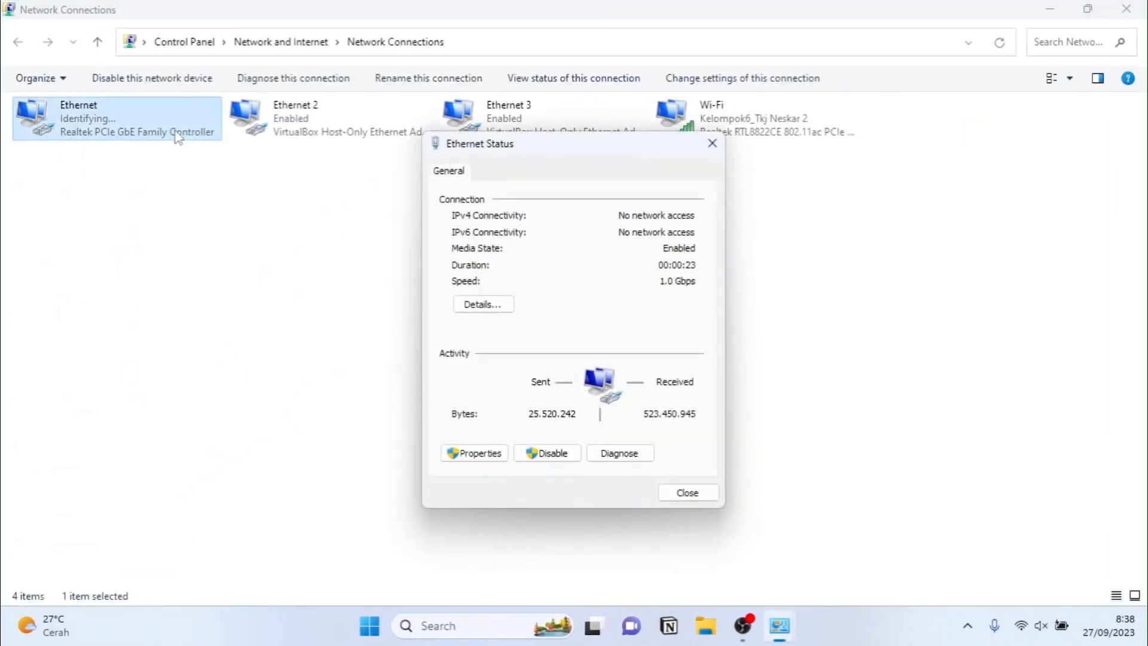
left_click(472, 453)
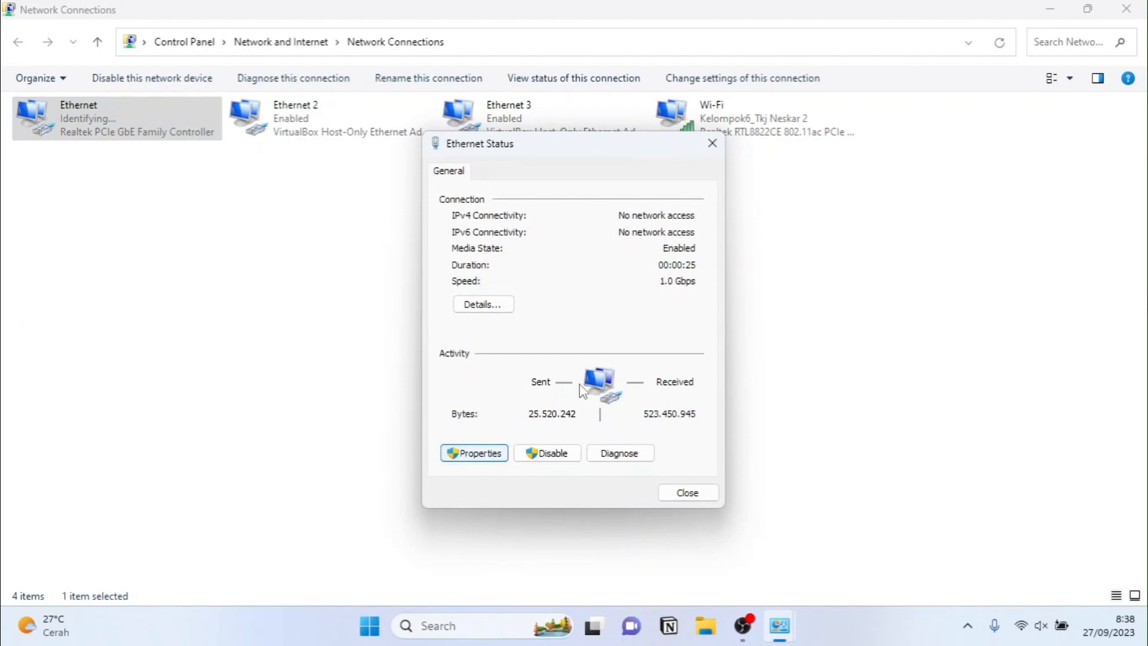
double_click(604, 364)
Step: Set static IP 192.168.88.3 with mask 255.255.255.0 and apply it
left_click(561, 342)
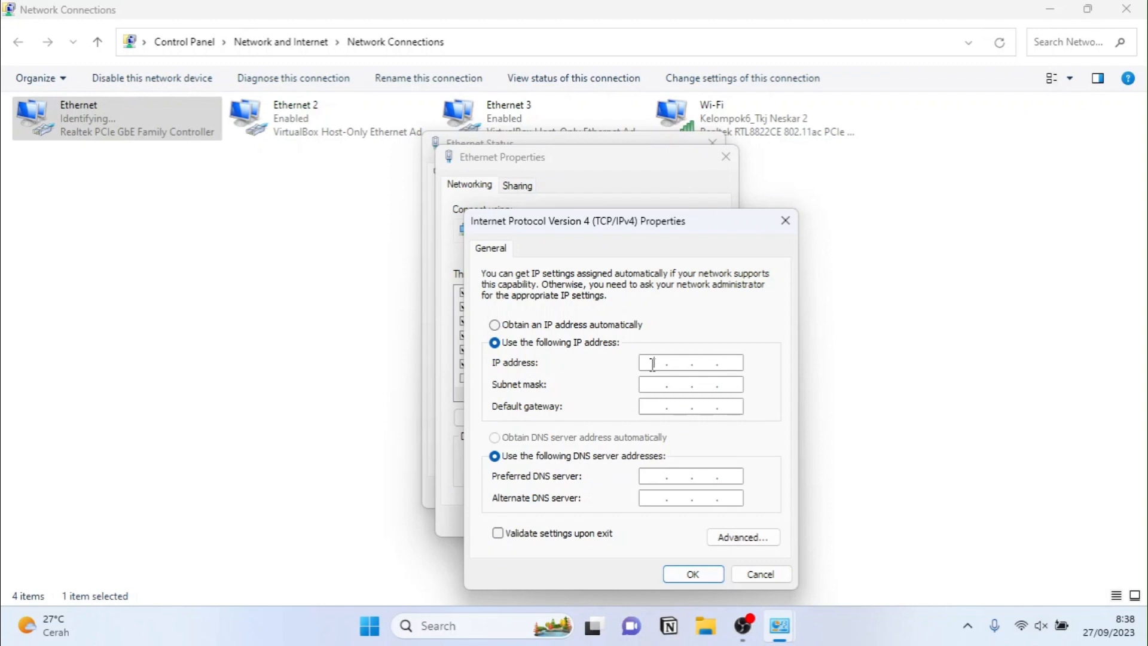
left_click(652, 363)
type("192 . 168 . 88 .")
type("3")
left_click(655, 384)
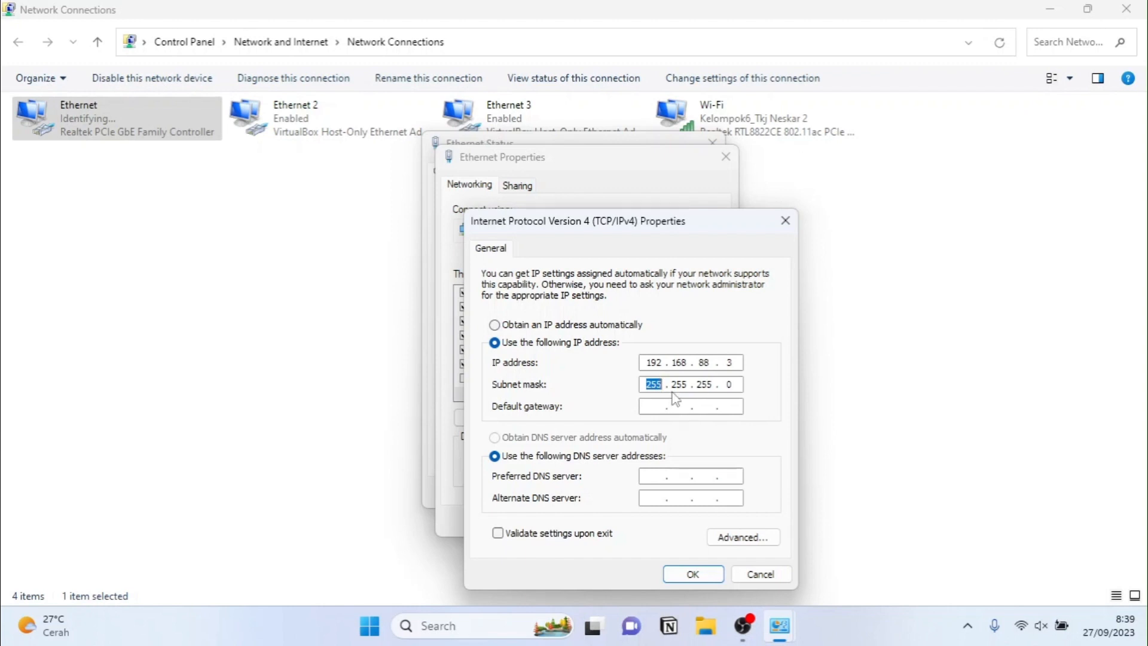
left_click(679, 573)
left_click(655, 529)
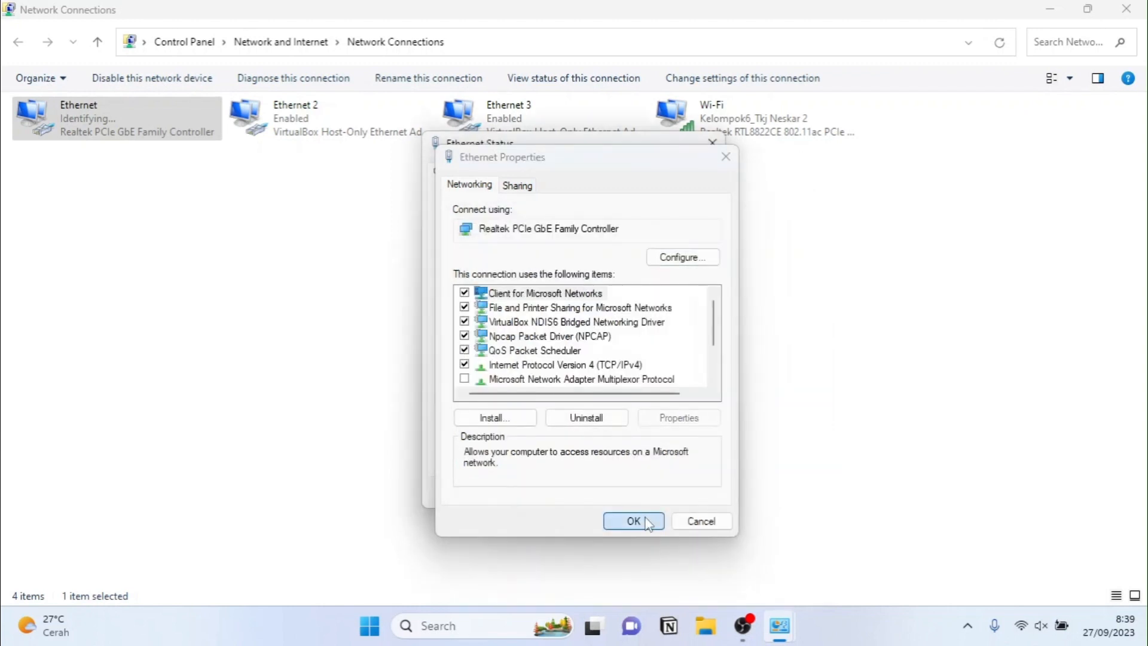
left_click(676, 493)
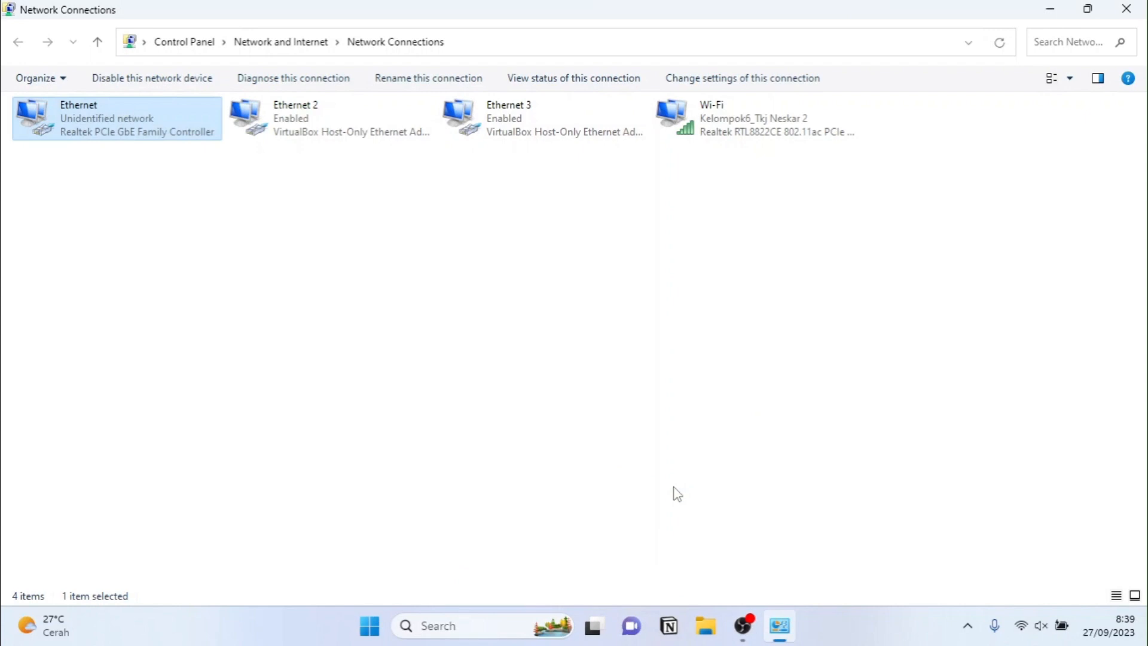
Step: Ping 192.168.88.1 from Command Prompt for 4 of 4 replies, then close it
key("super+r")
type("cmd")
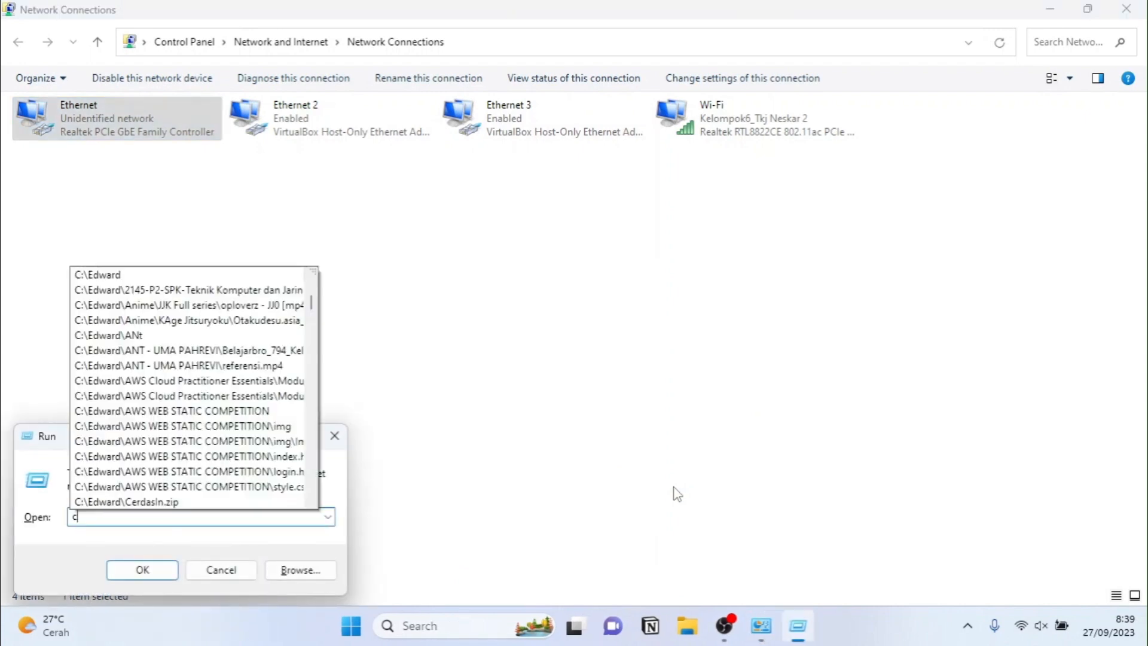
key("Return")
type("ping ")
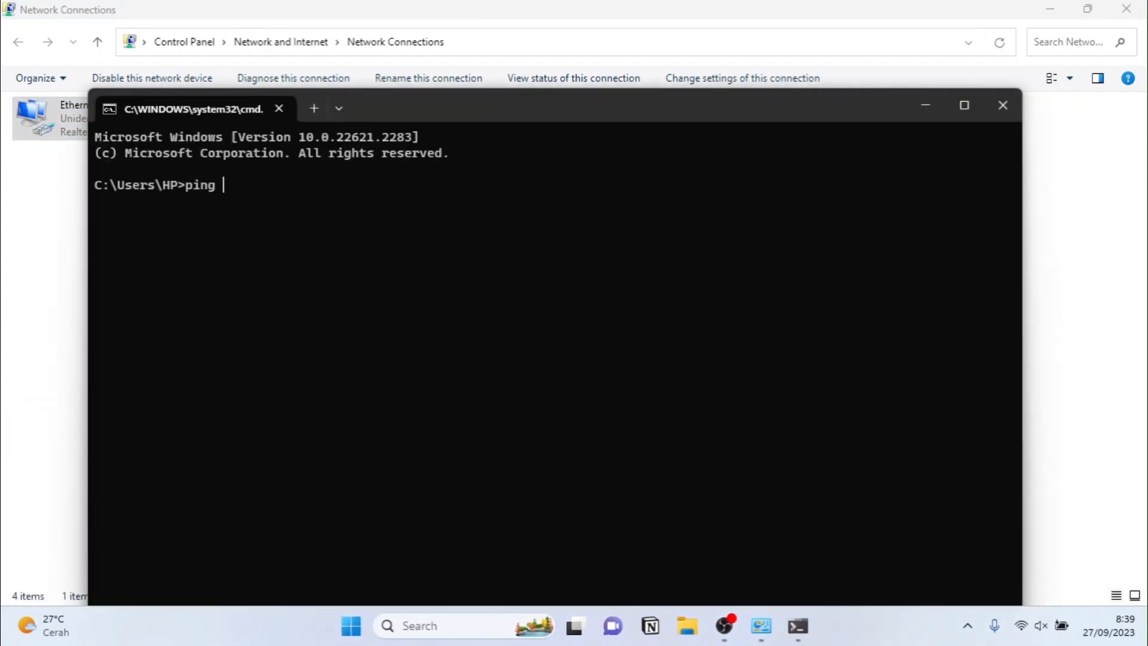
type("192.168.88.1")
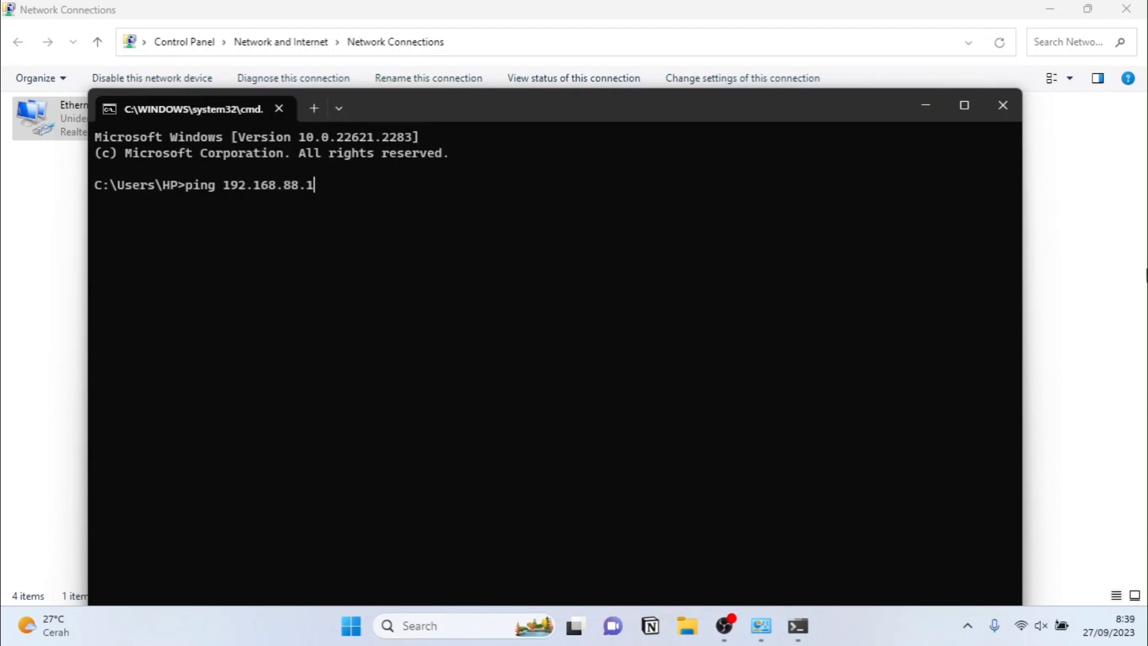
key("Return")
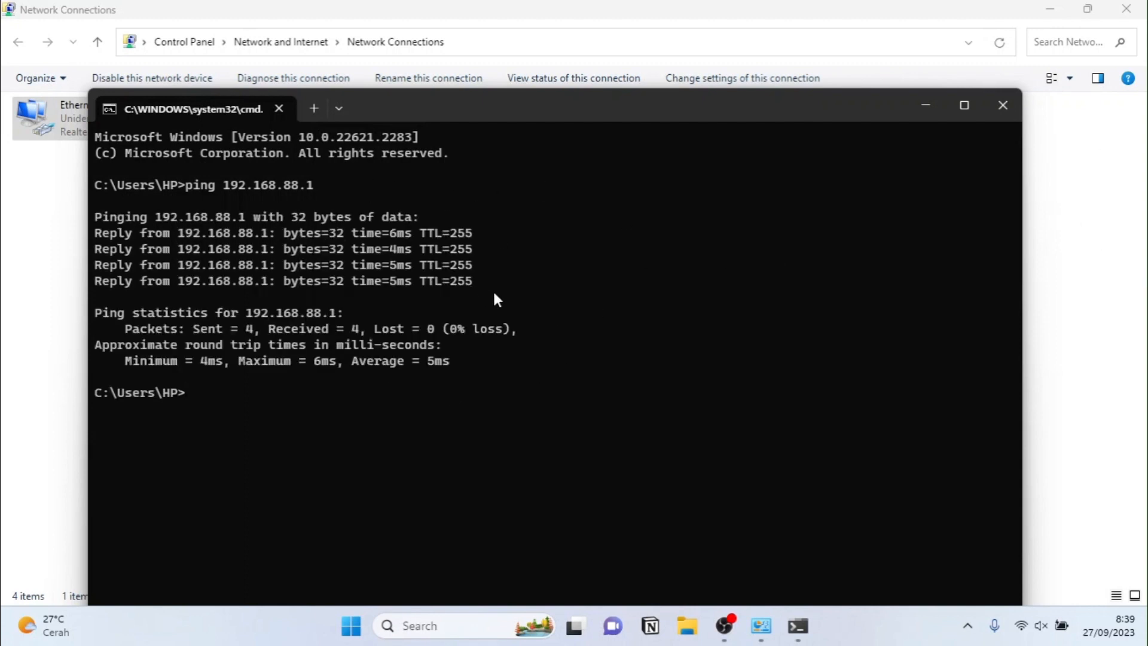
left_click(1003, 106)
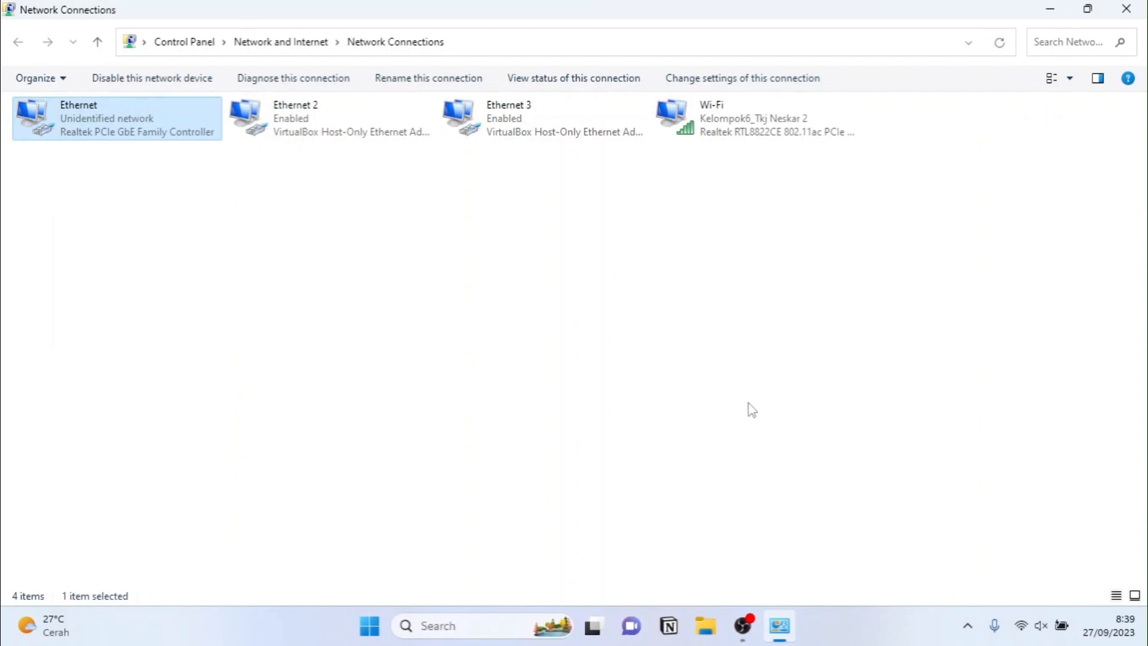
Step: Launch Chrome, browse to 192.168.88.1, and sign in to SwOS with the admin account
key("super")
type("chr")
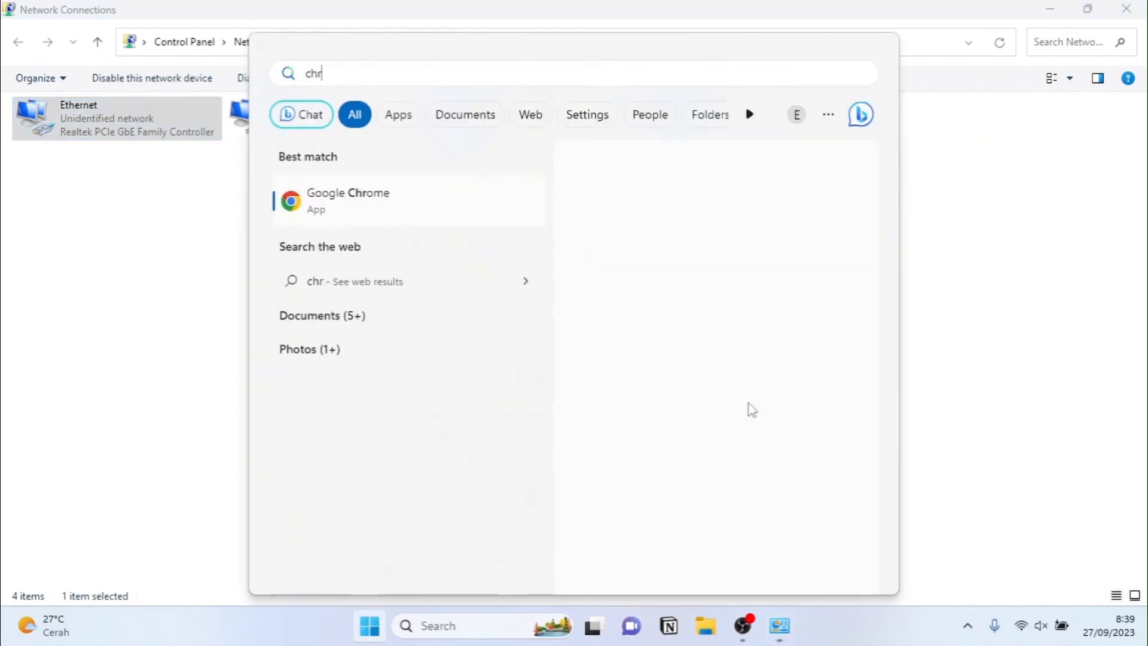
left_click(433, 220)
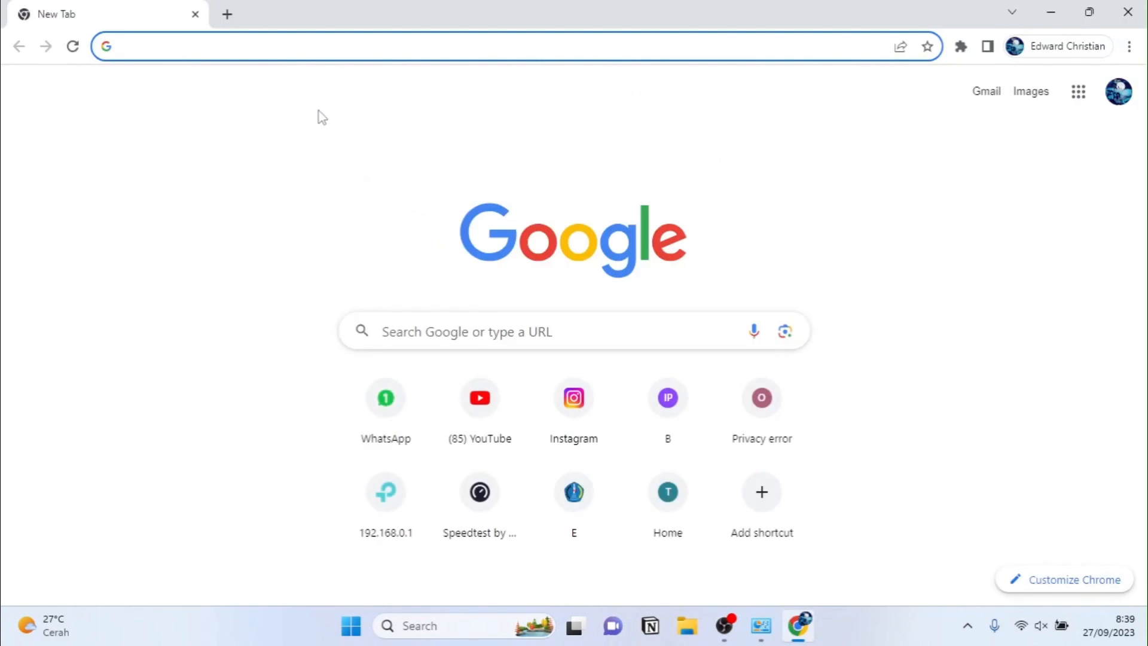
type("192")
type(".1")
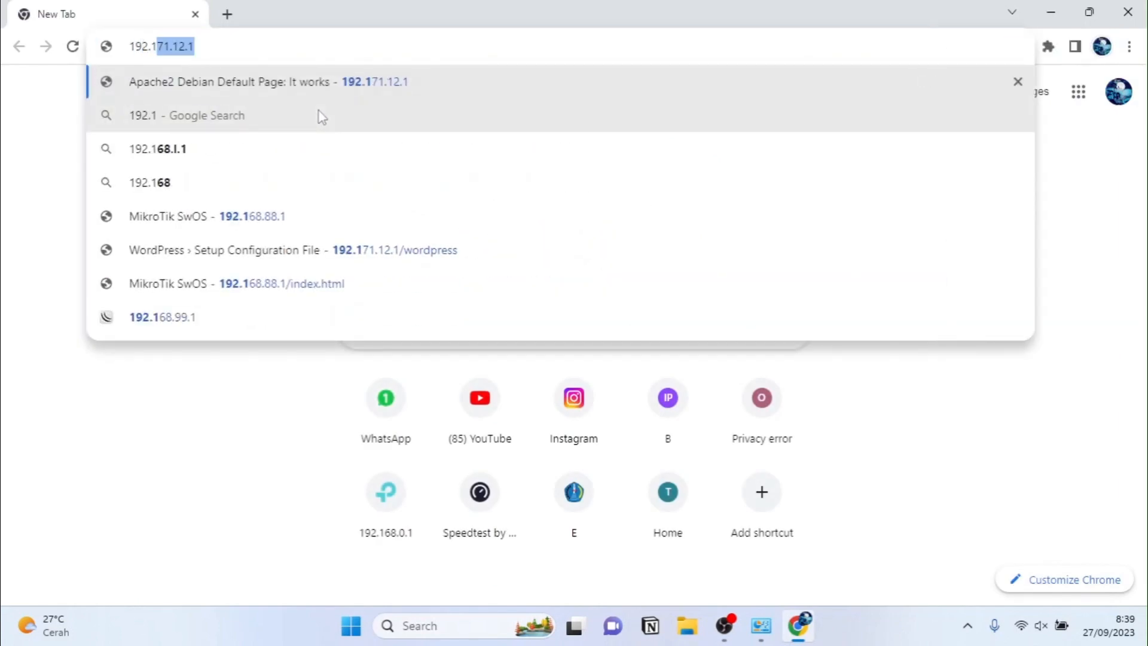
type("68.88")
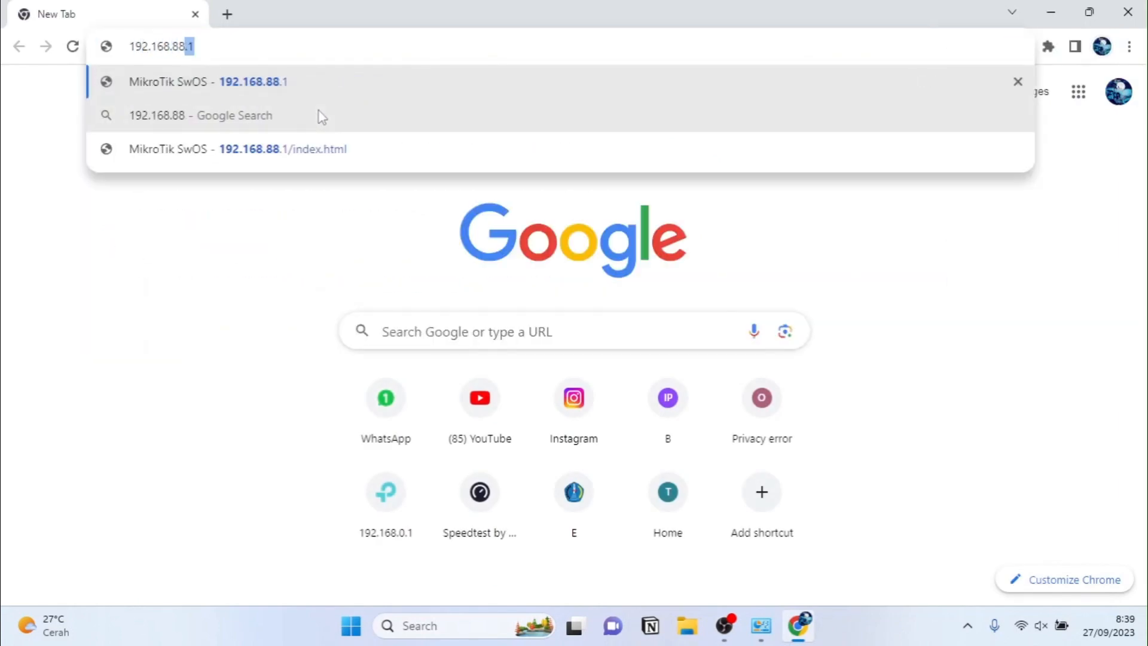
type(".1")
key("Return")
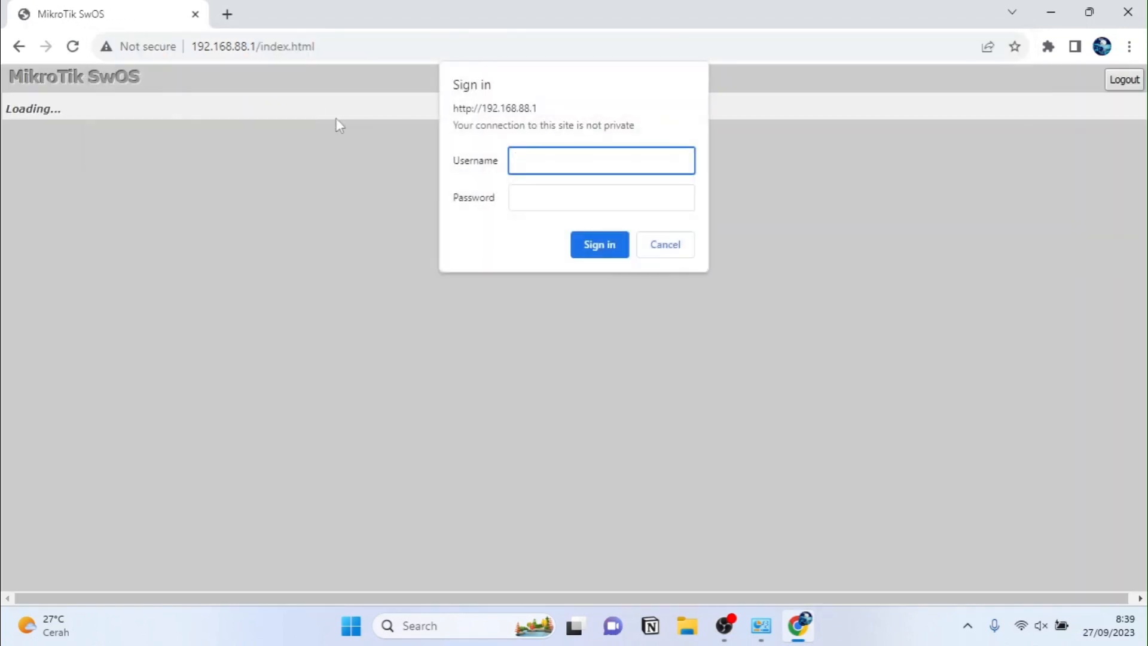
type("admin")
key("Return")
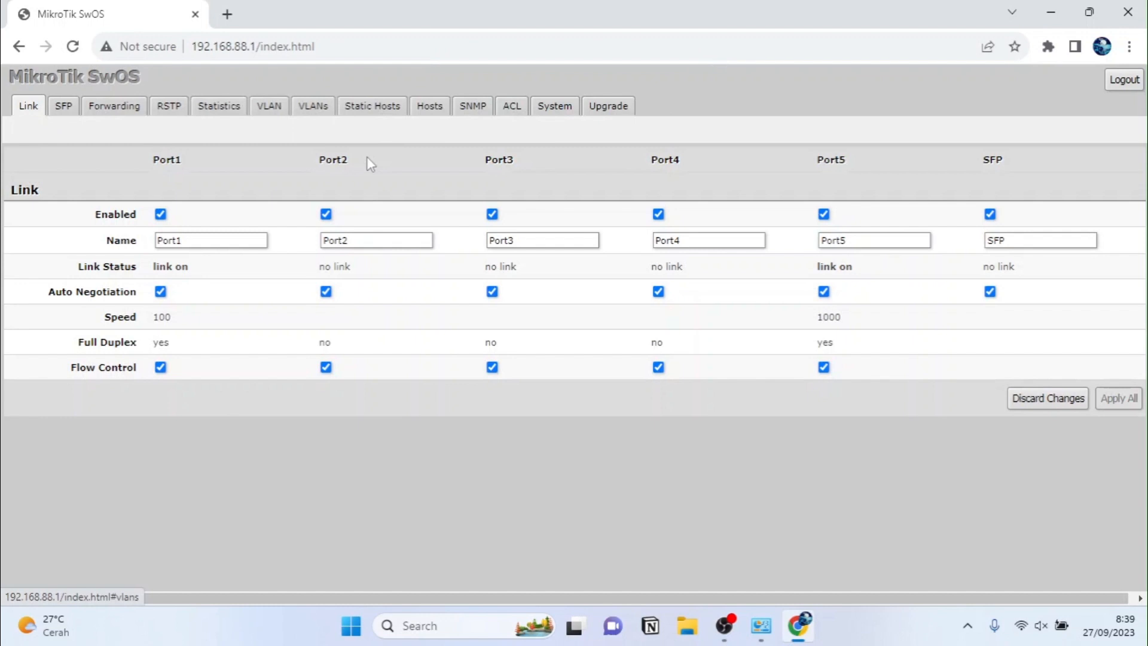
Step: On the VLAN tab, enable VLAN Mode on Ports 1–5 and disable it on the SFP port
left_click(270, 108)
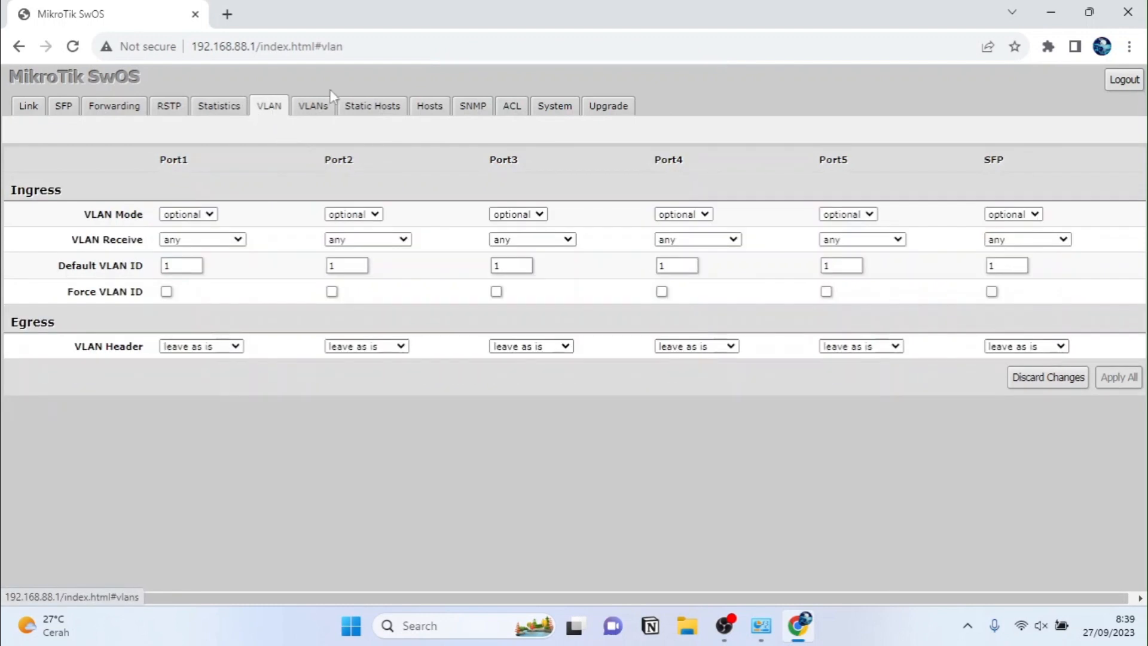
left_click(187, 214)
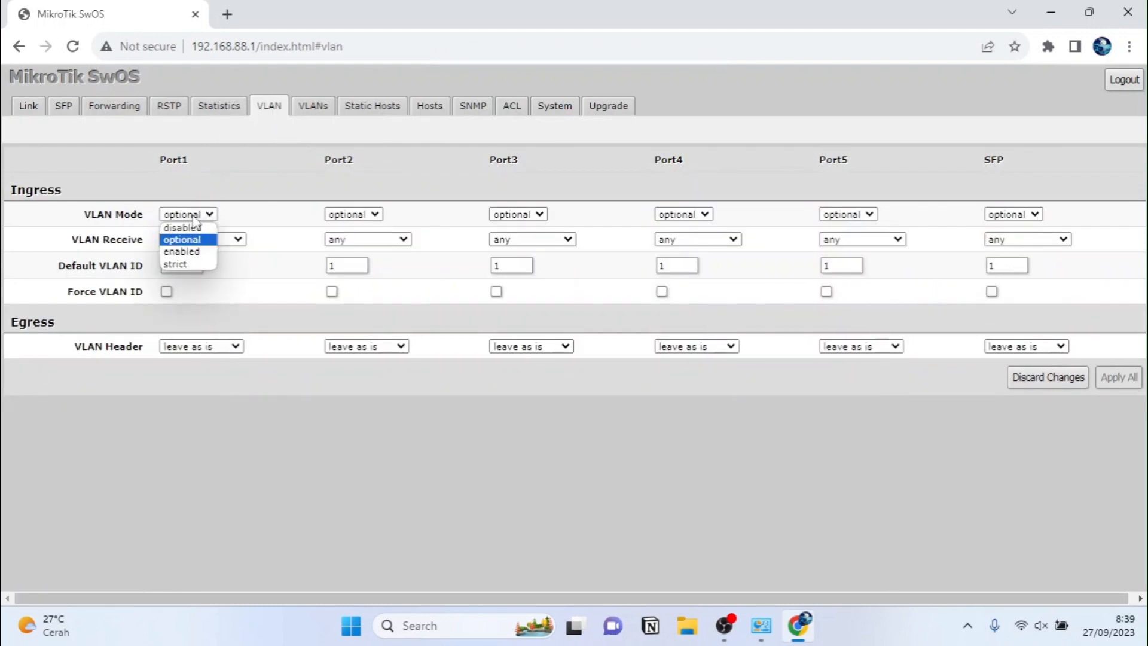
left_click(190, 252)
left_click(355, 214)
left_click(352, 251)
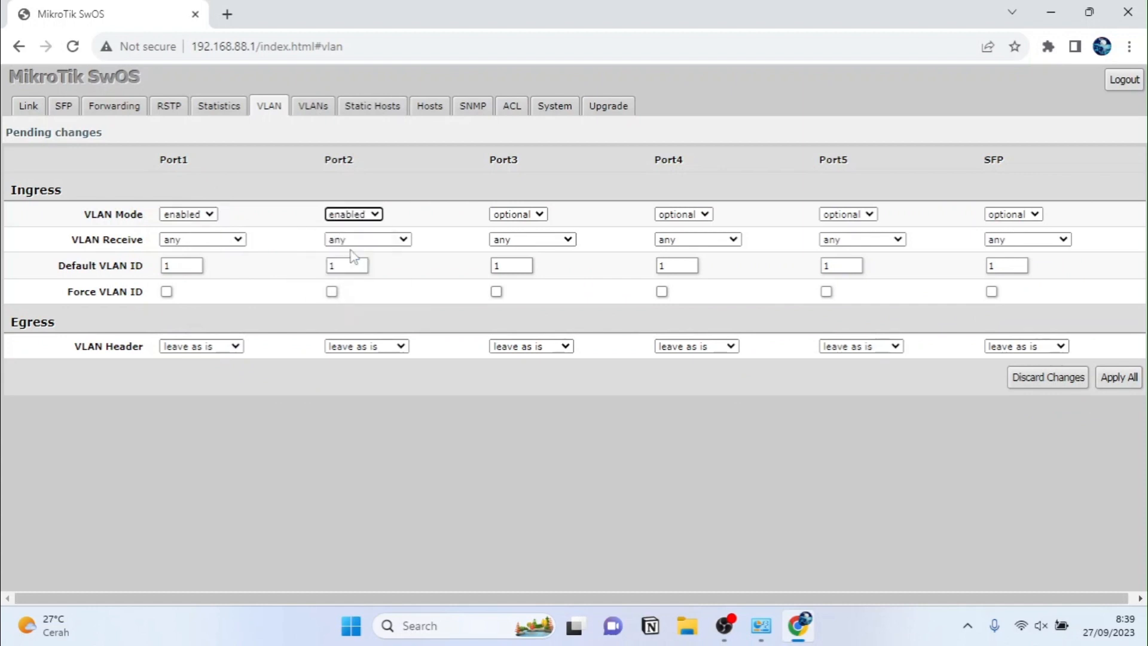
left_click(518, 215)
left_click(506, 252)
left_click(671, 220)
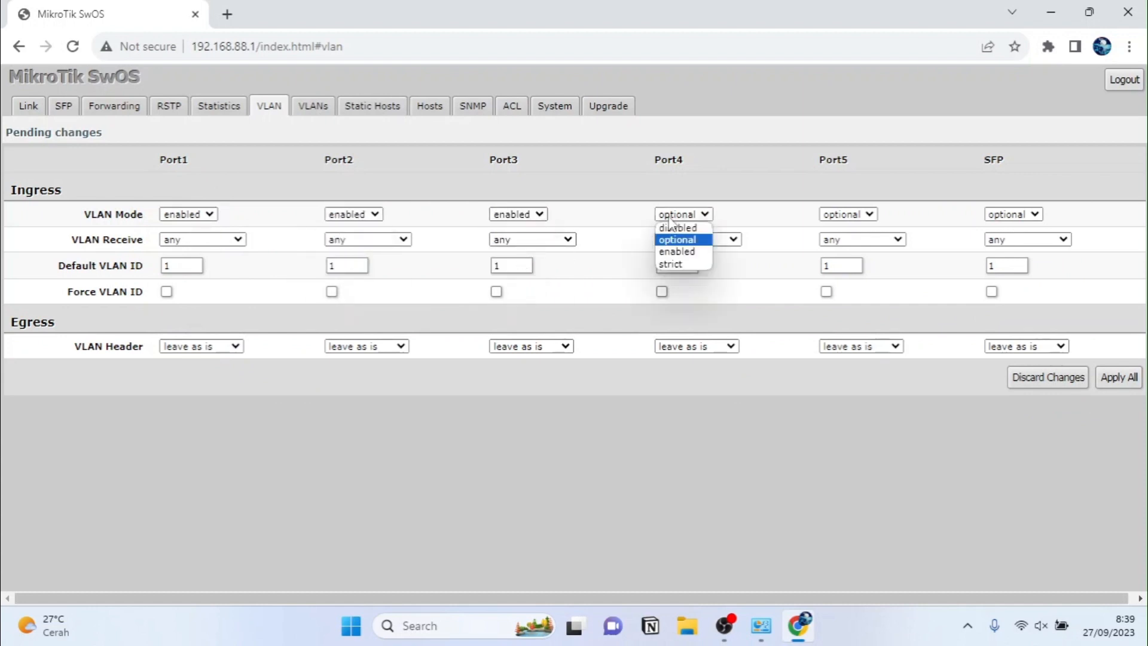
left_click(678, 251)
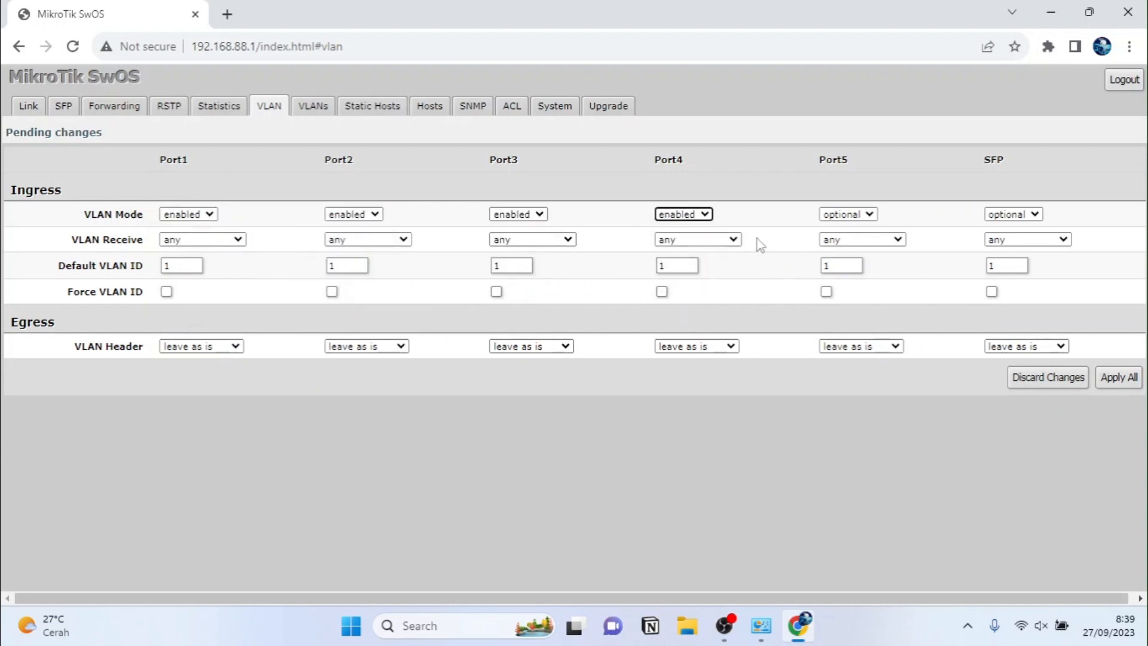
left_click(854, 220)
left_click(851, 252)
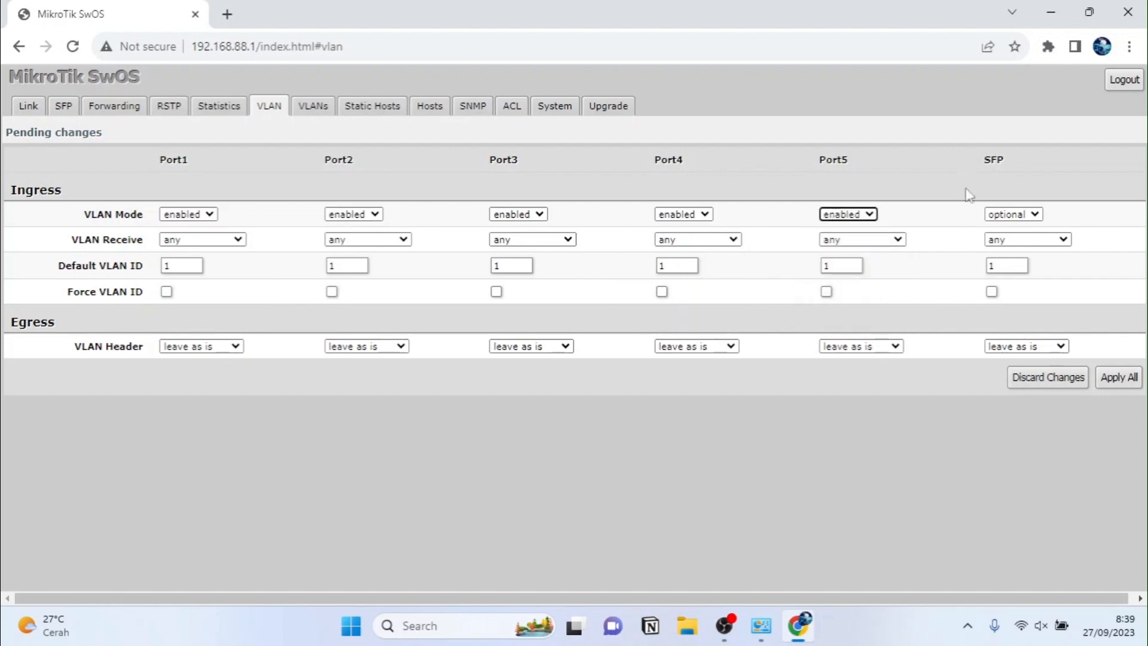
left_click(1014, 214)
left_click(1011, 226)
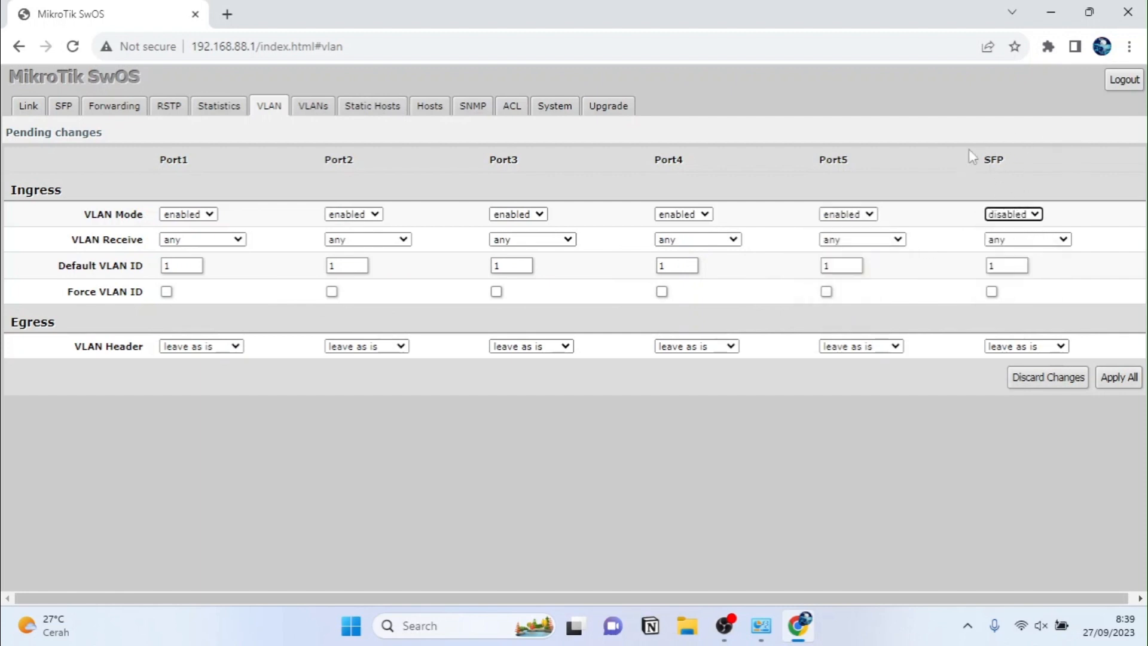
Step: Make Port1 a trunk: receive only tagged, Default VLAN ID 99, VLAN Header add if missing
left_click(180, 240)
left_click(174, 265)
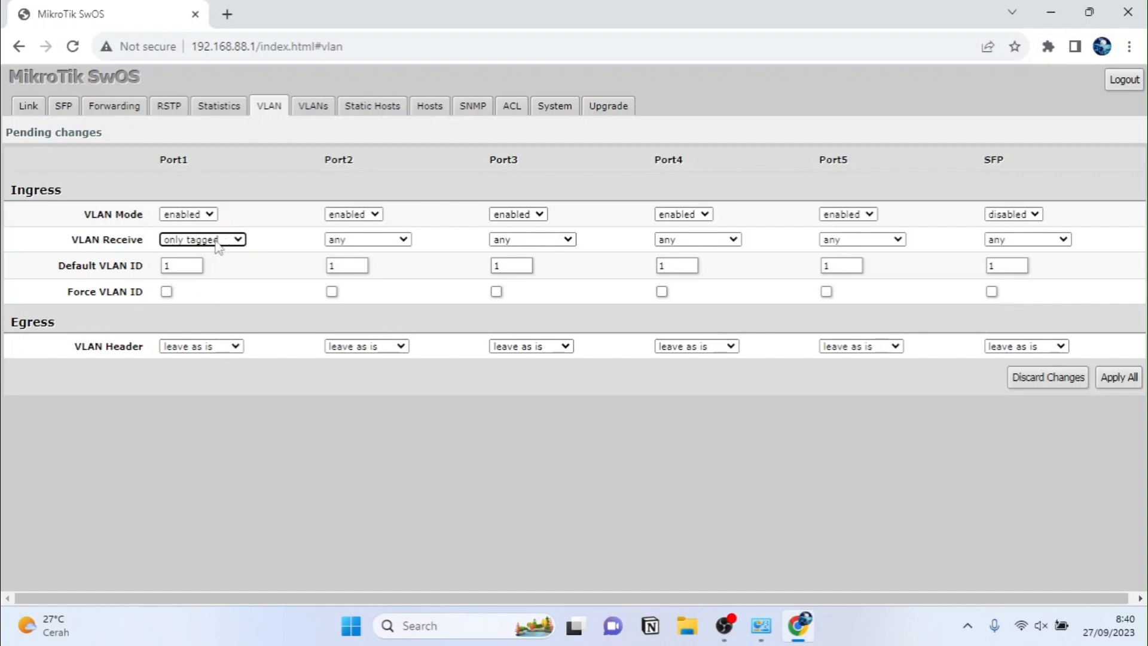
left_click(192, 265)
key("BackSpace")
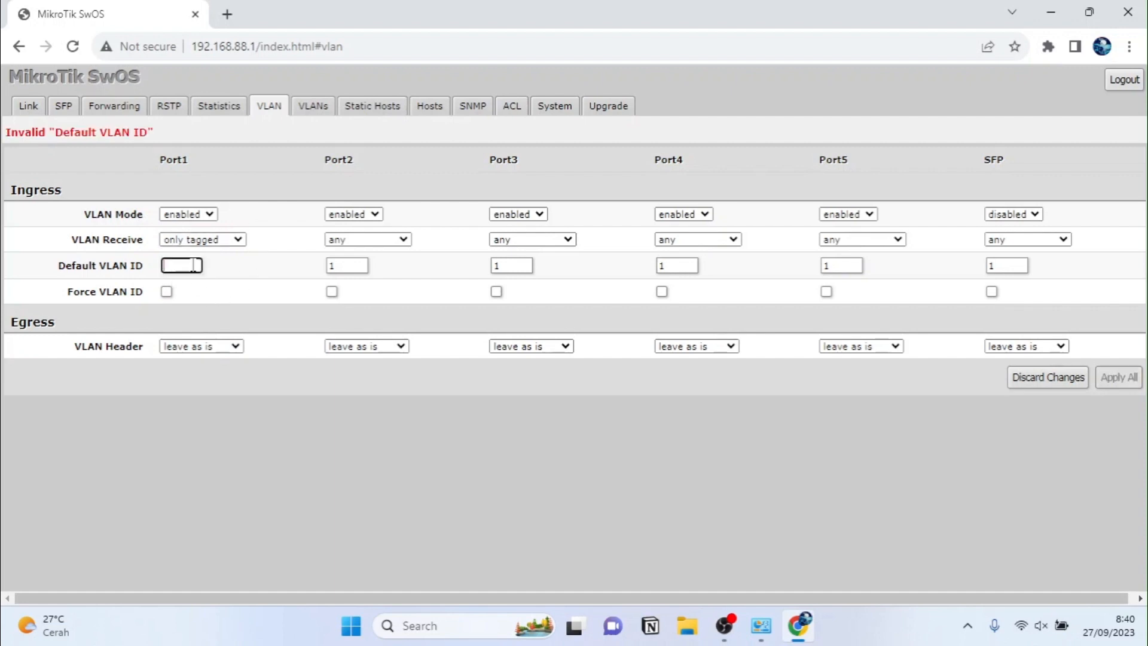
type("99")
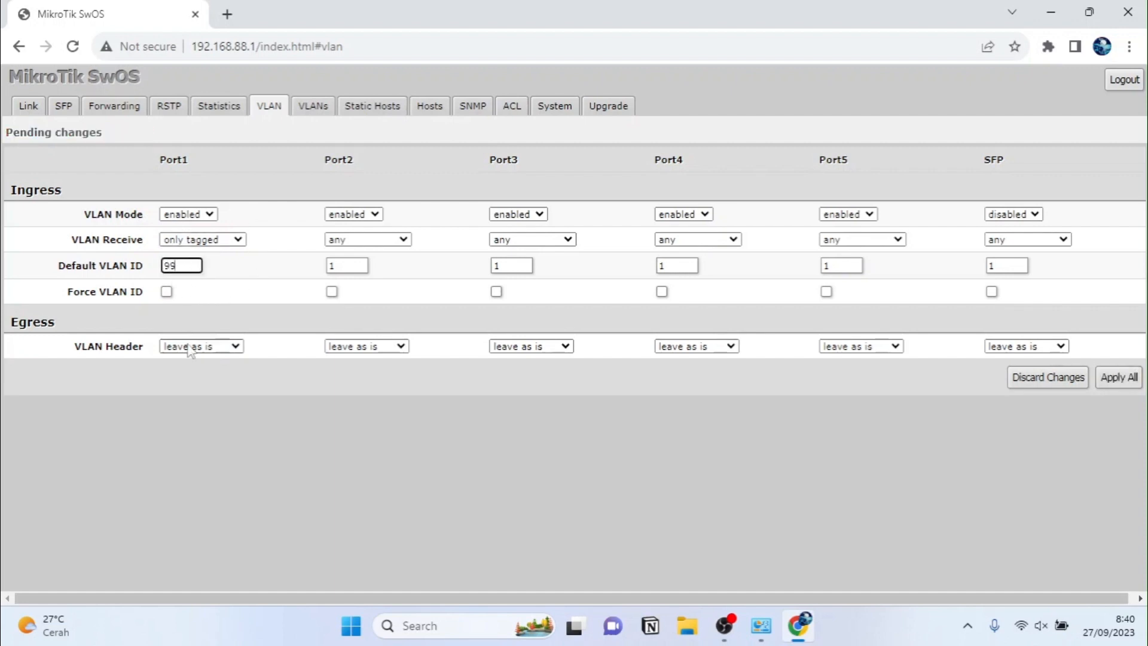
left_click(190, 349)
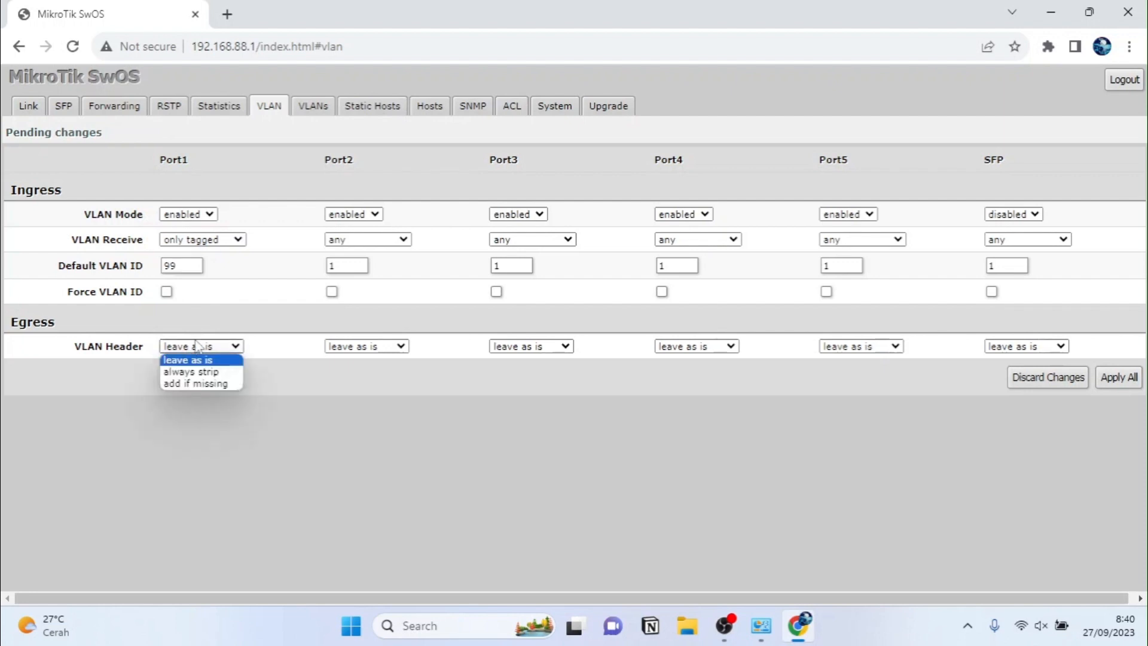
left_click(196, 382)
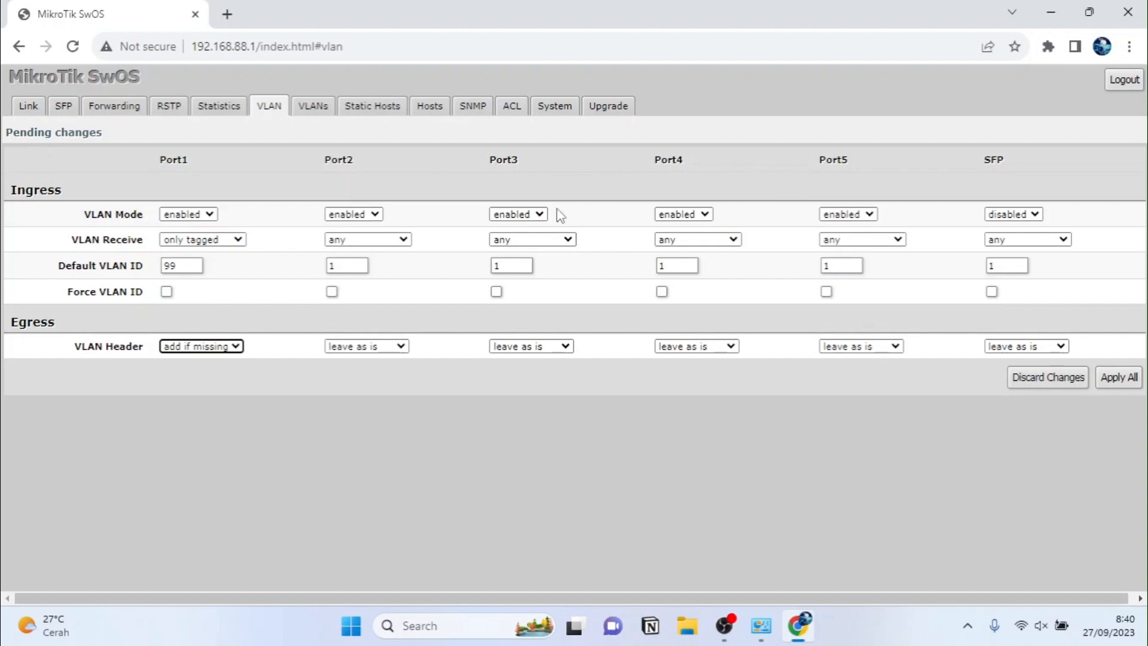
Step: Set VLAN Receive to only untagged on Ports 2–5
left_click(356, 234)
left_click(356, 239)
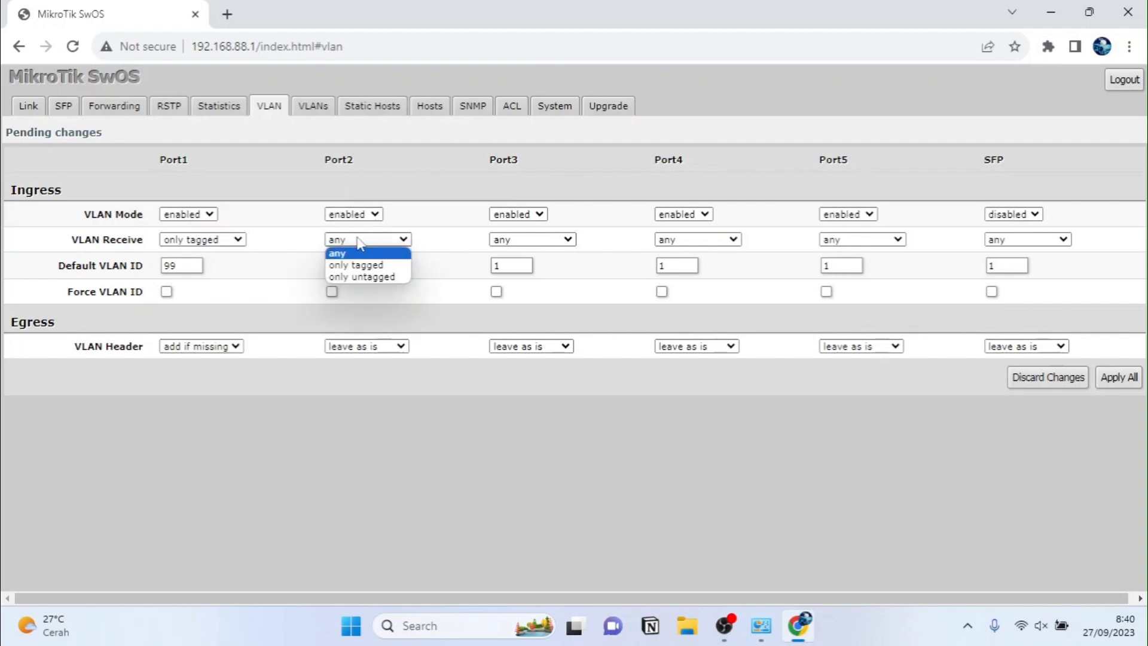
left_click(358, 278)
left_click(507, 242)
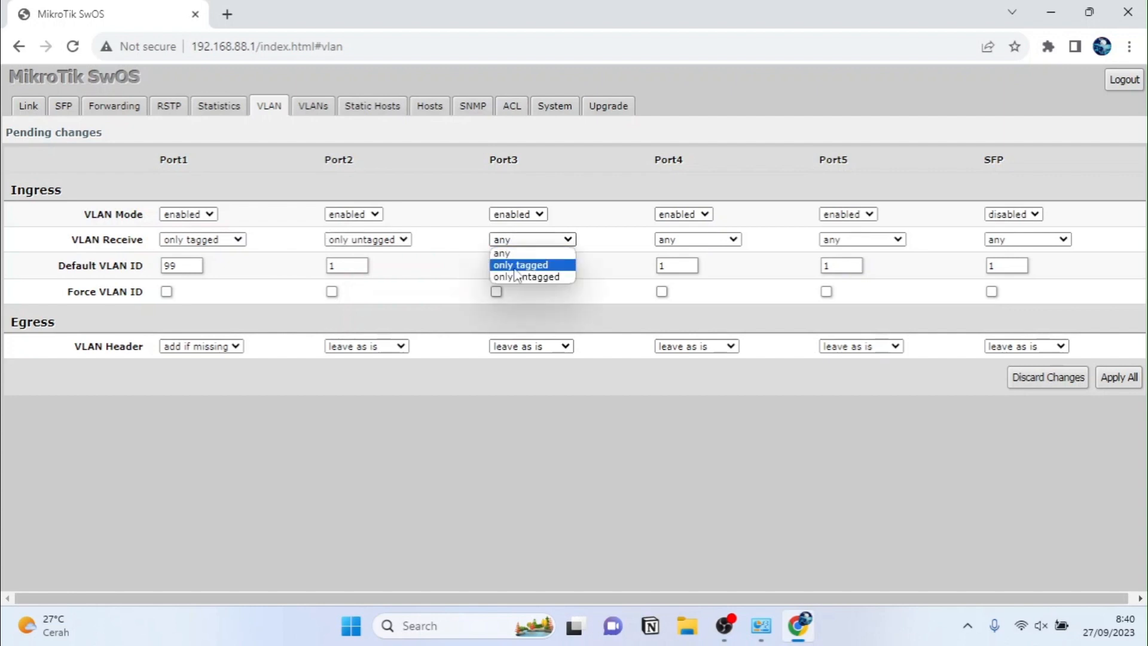
left_click(519, 277)
left_click(709, 243)
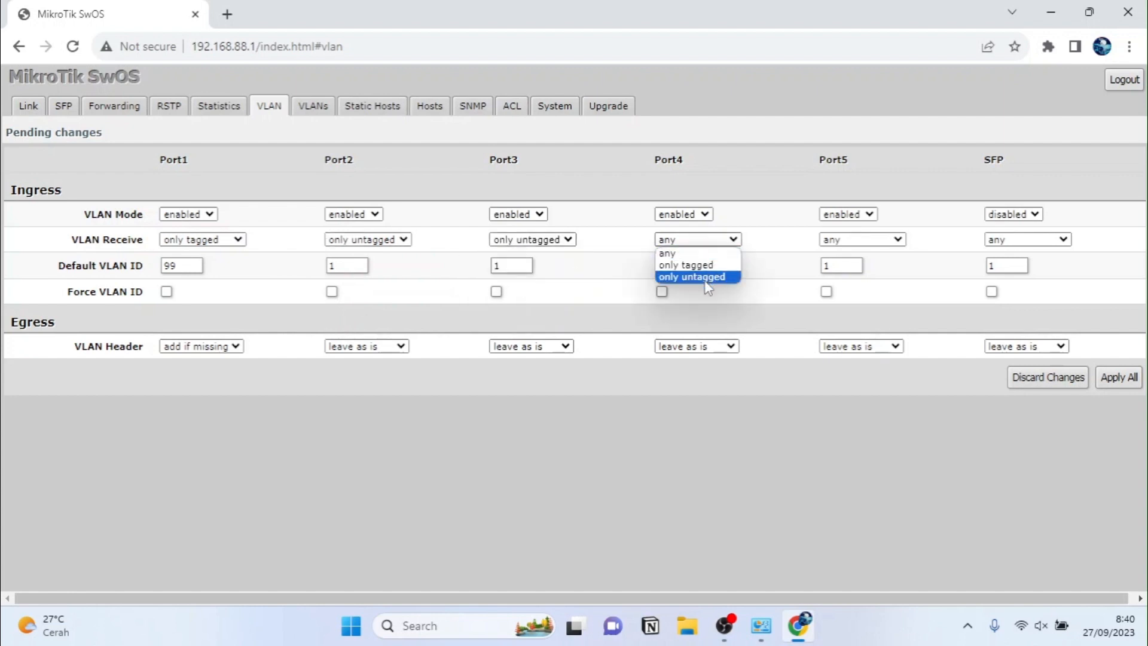
left_click(705, 279)
left_click(835, 241)
left_click(844, 276)
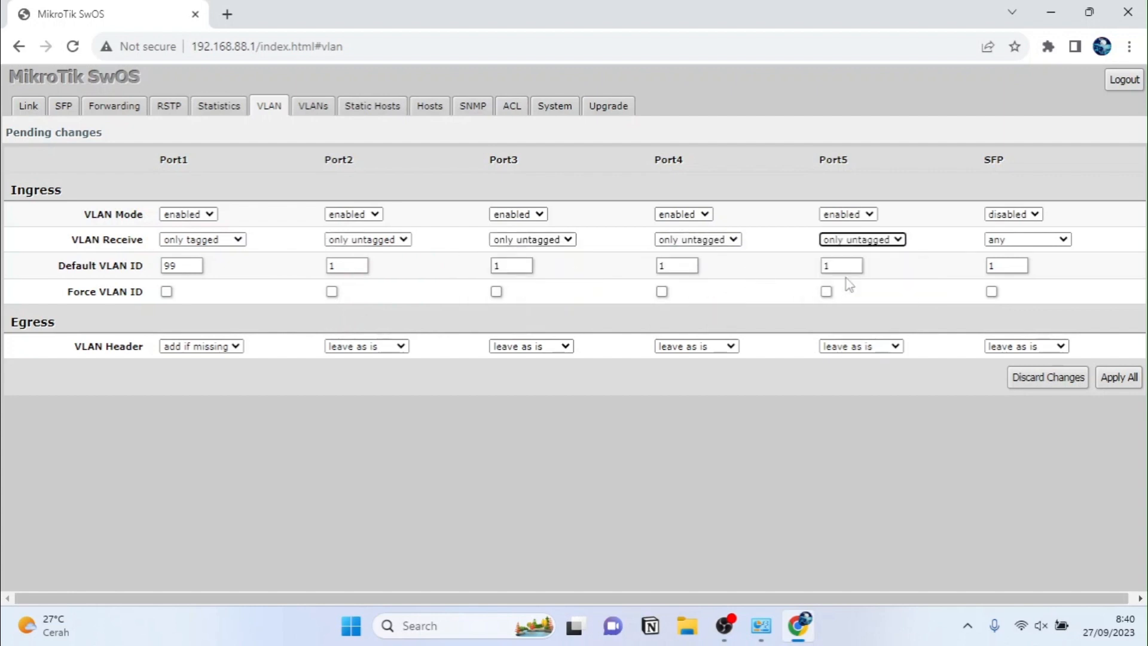
Step: Set the Default VLAN IDs of Ports 2–5 to 10, 10, 20 and 20
left_click(365, 265)
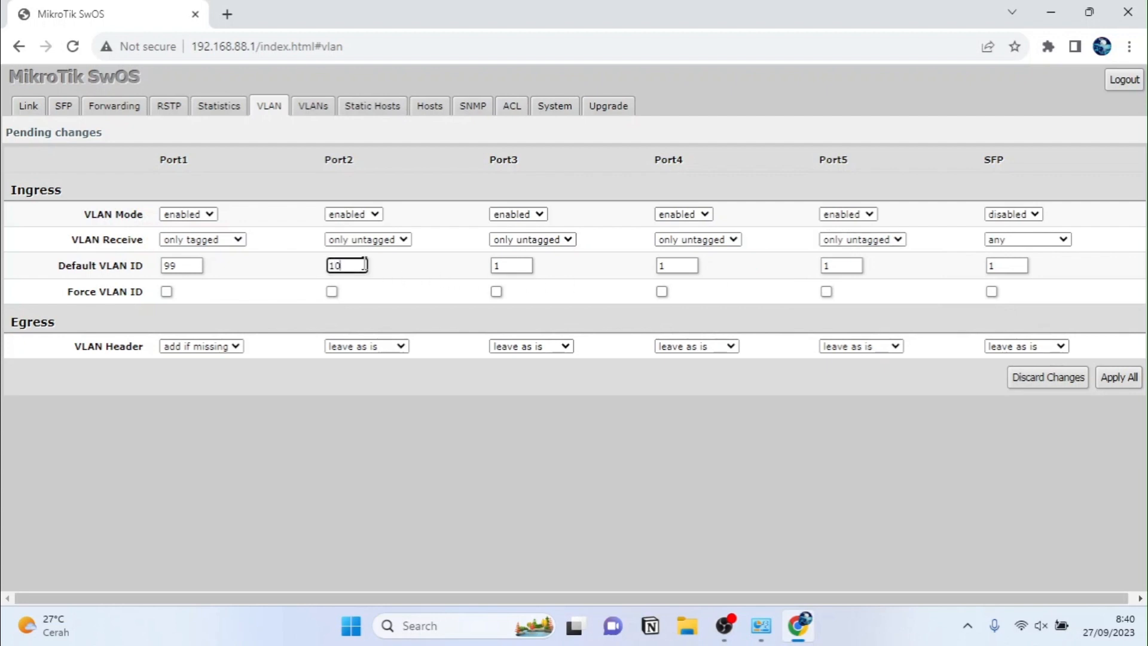
left_click(505, 265)
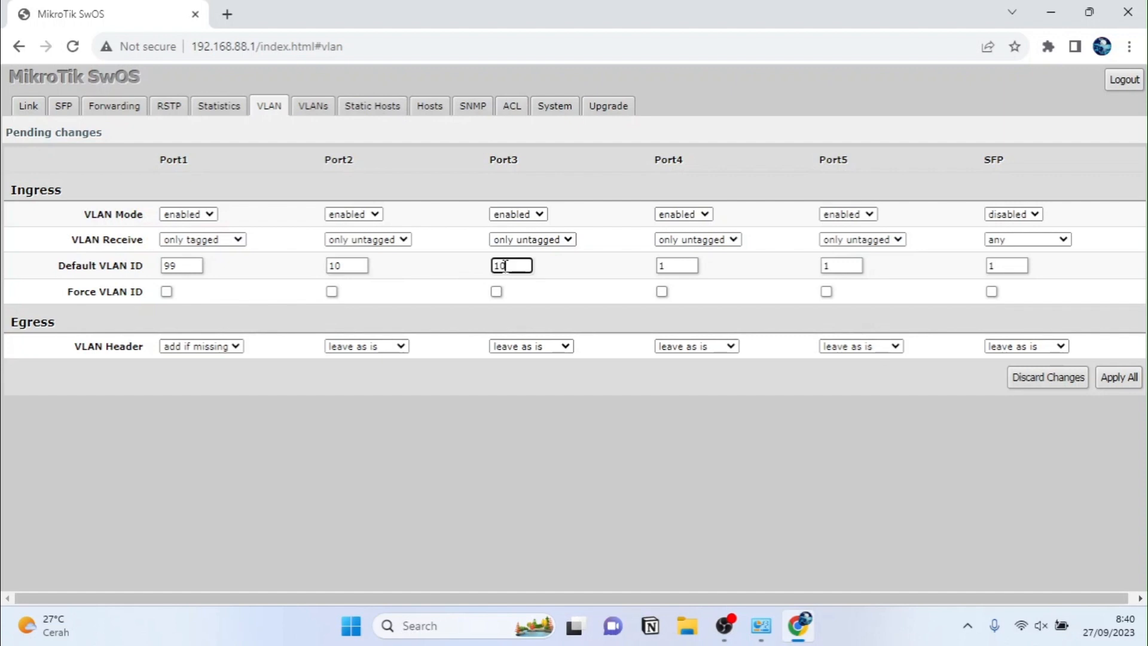
double_click(669, 264)
double_click(839, 266)
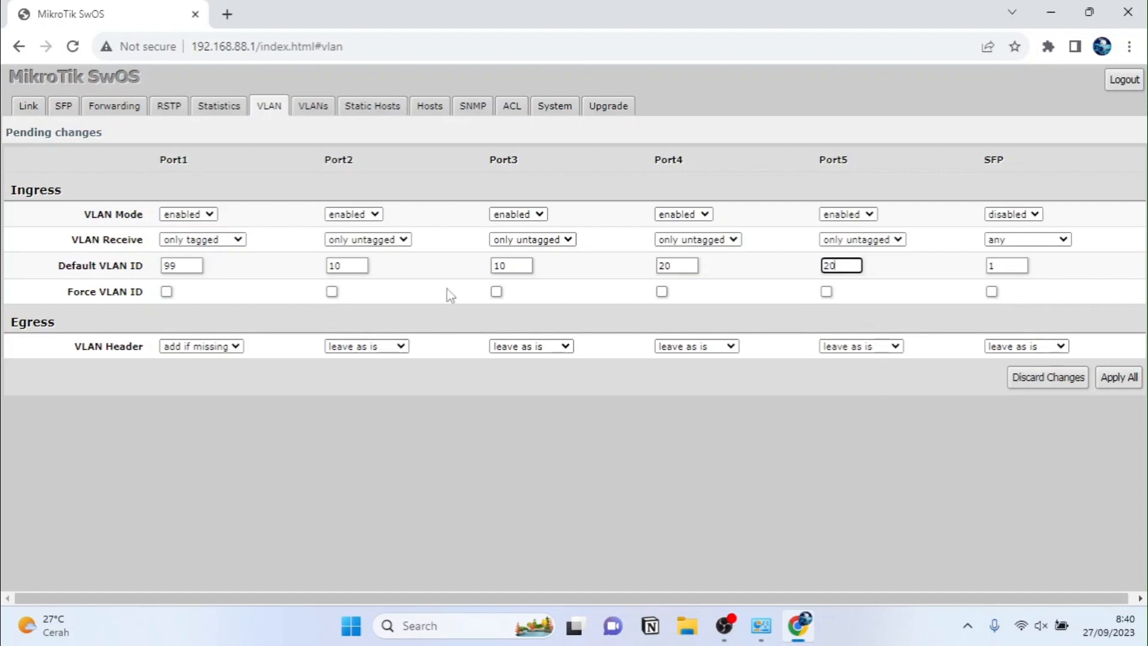
Step: Set VLAN Header to always strip on Ports 2–5, then view the VLANs table
left_click(337, 348)
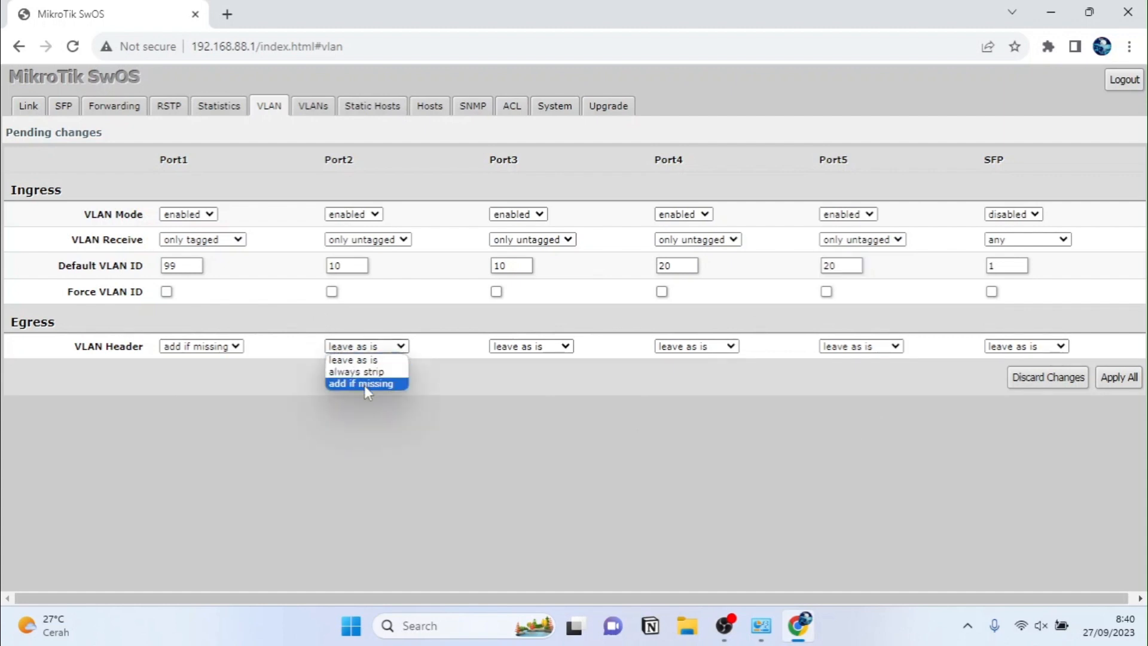
left_click(358, 369)
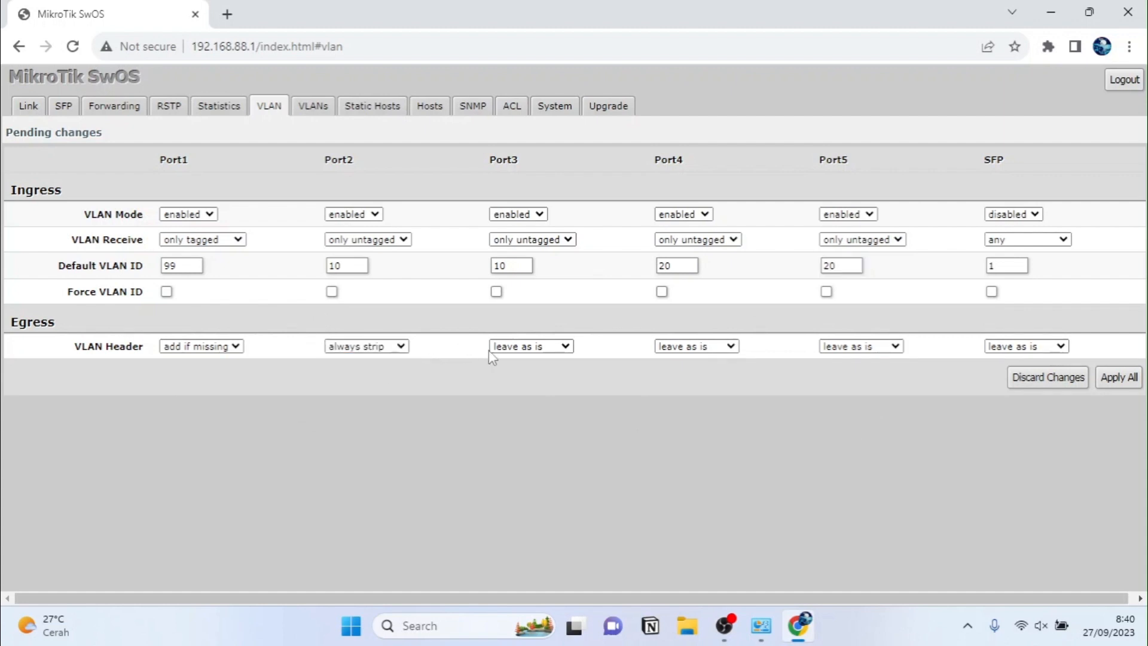
left_click(510, 346)
left_click(519, 367)
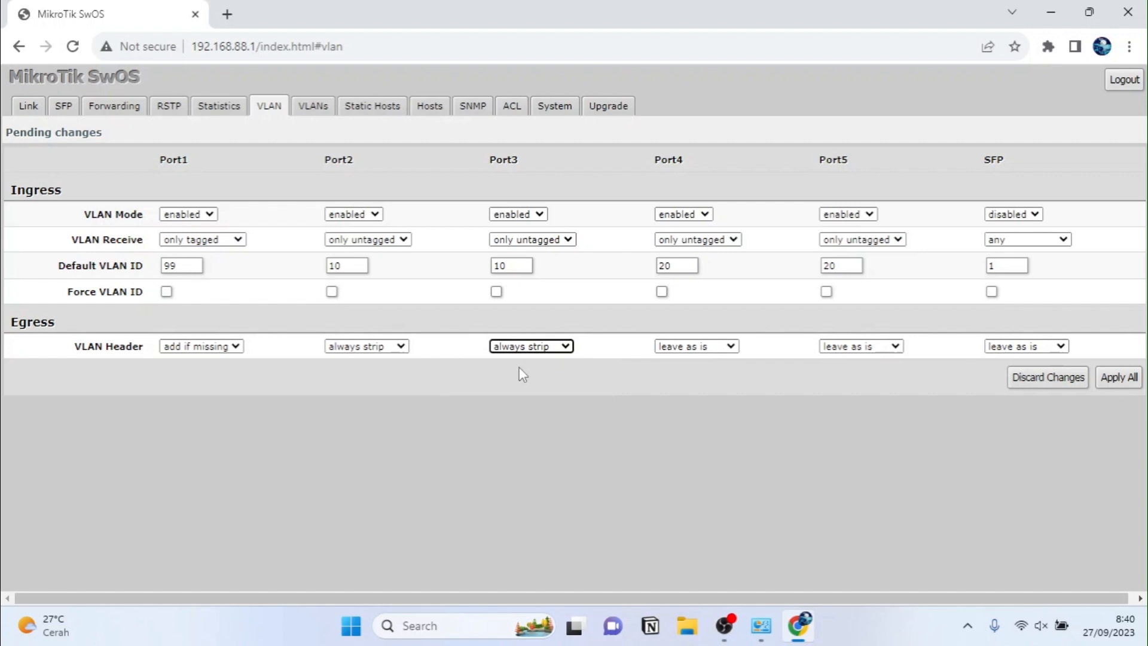
left_click(684, 347)
left_click(688, 372)
left_click(862, 346)
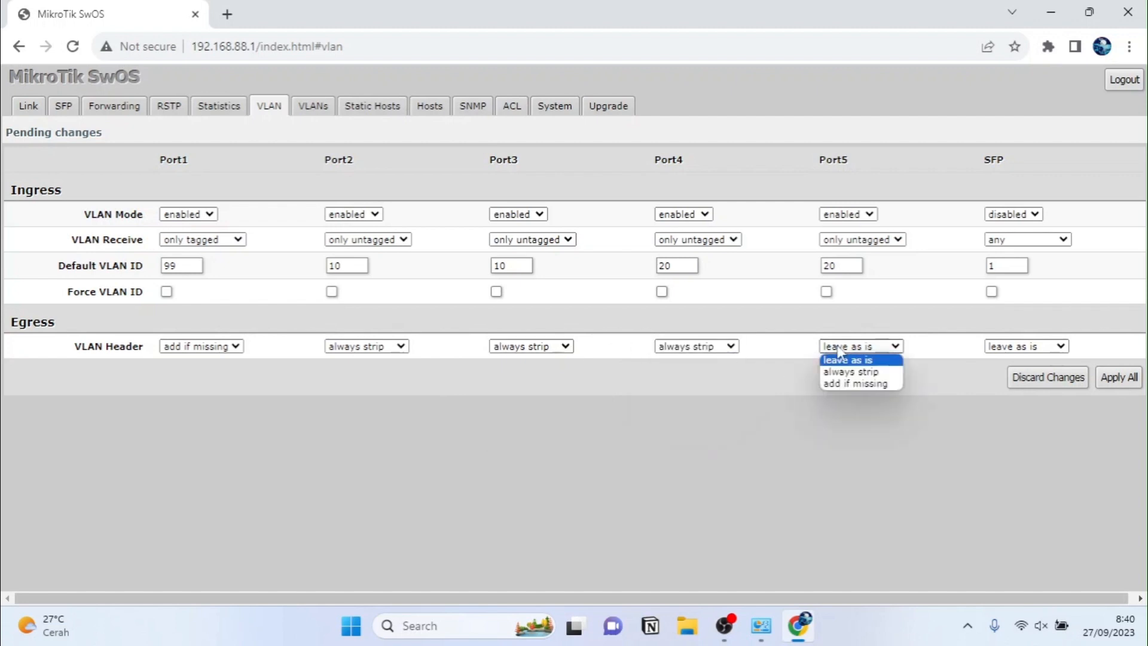
left_click(847, 372)
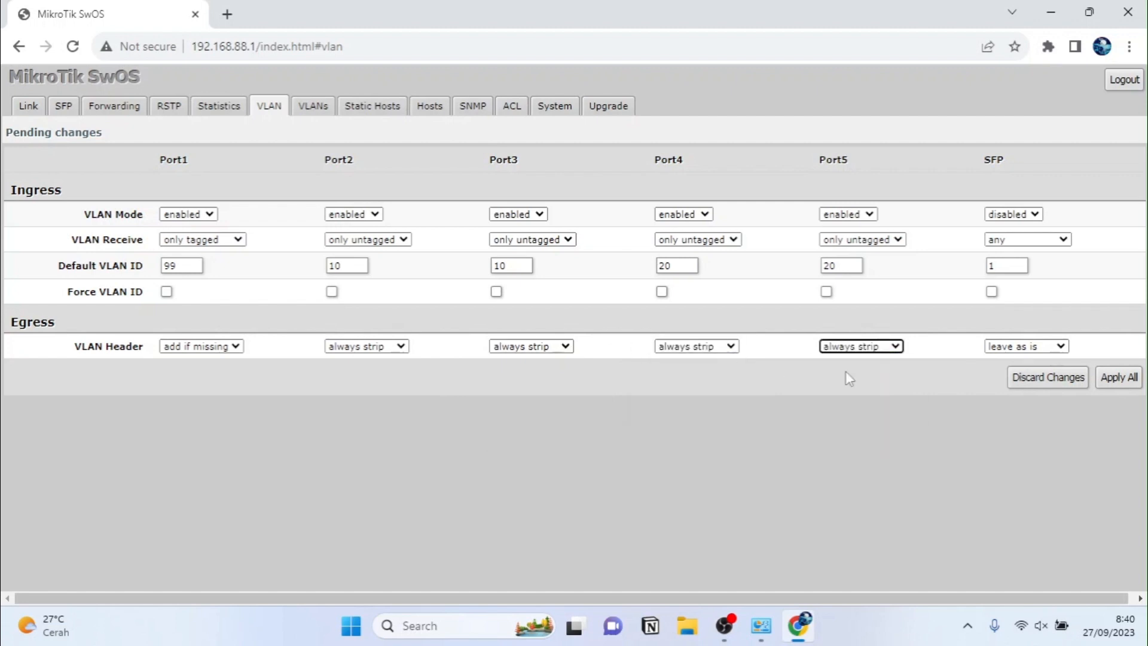
left_click(313, 105)
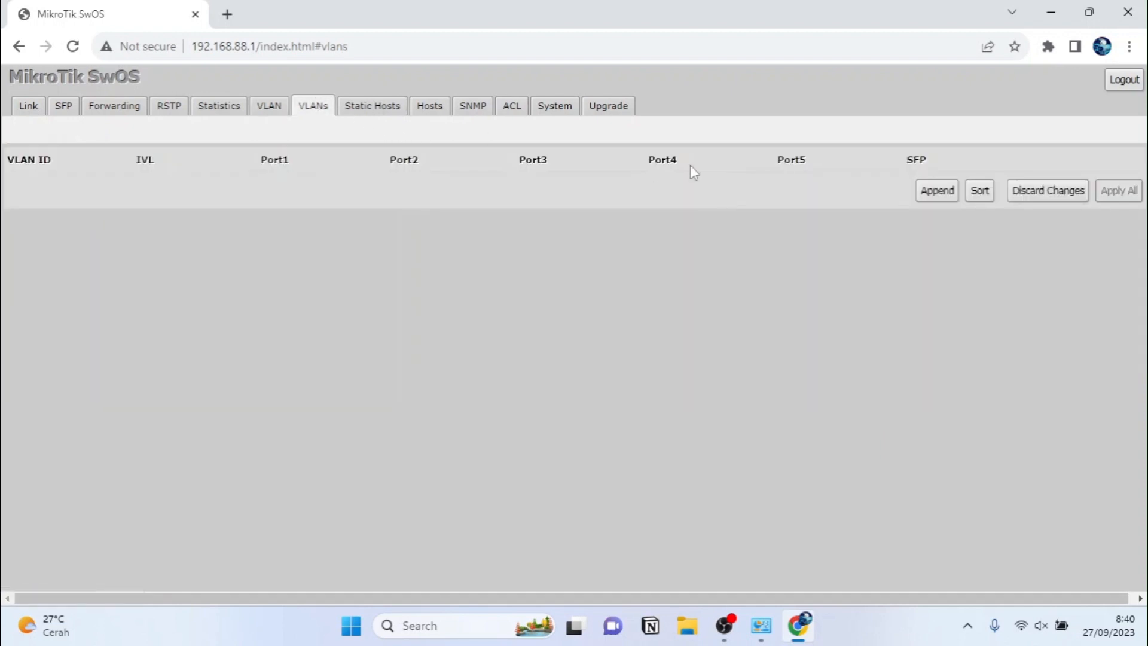
Step: Append VLAN 10: Port1 add if missing, Ports 2–3 always strip, Ports 4–5 and SFP not a member
left_click(935, 193)
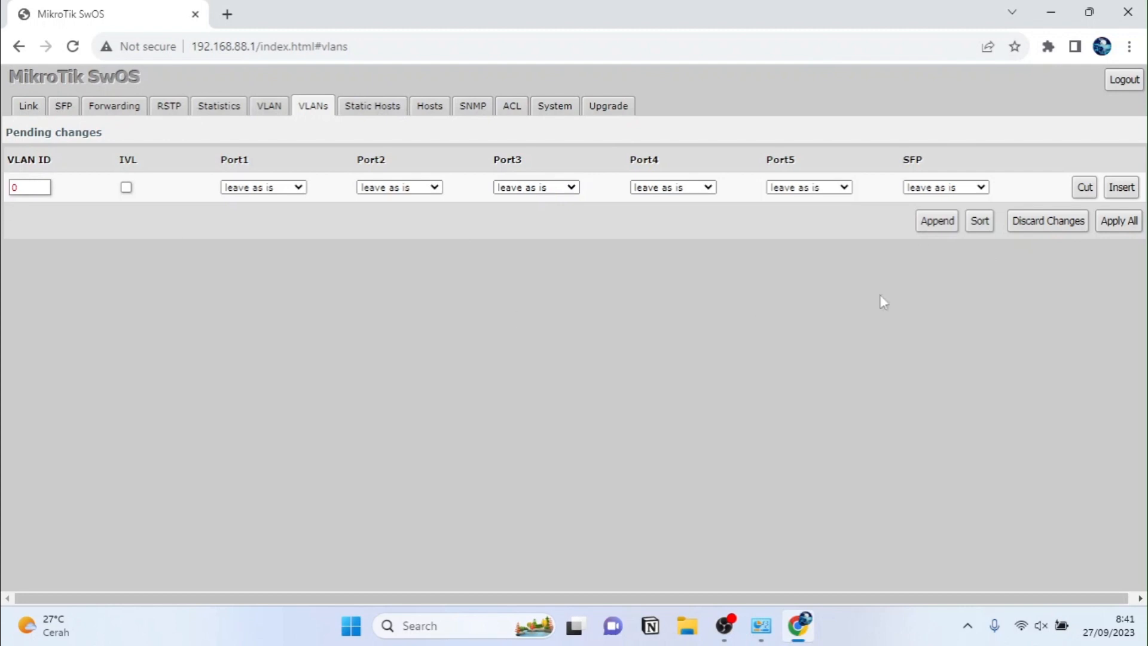
left_click(30, 188)
left_click(254, 187)
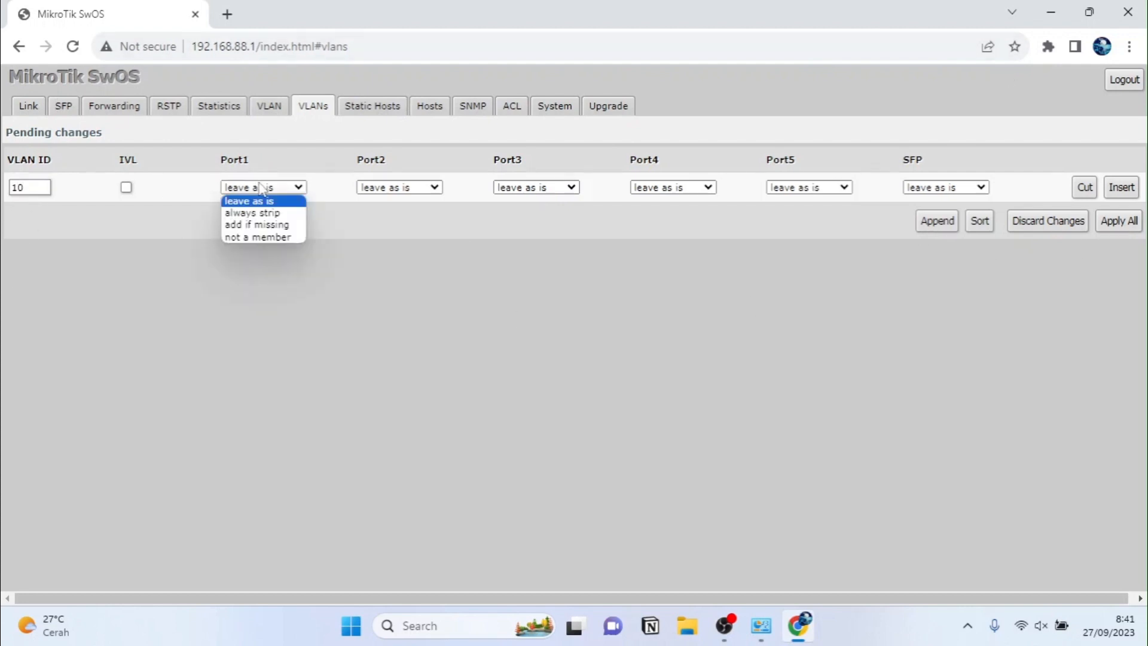
left_click(257, 225)
left_click(379, 190)
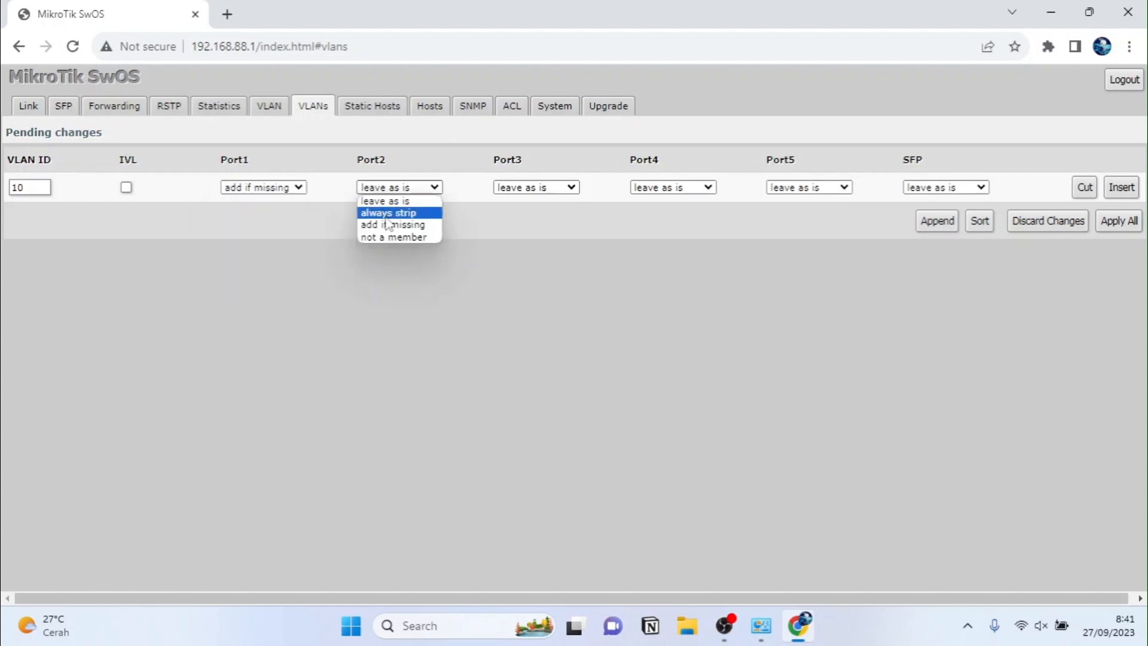
left_click(388, 213)
left_click(518, 189)
left_click(525, 213)
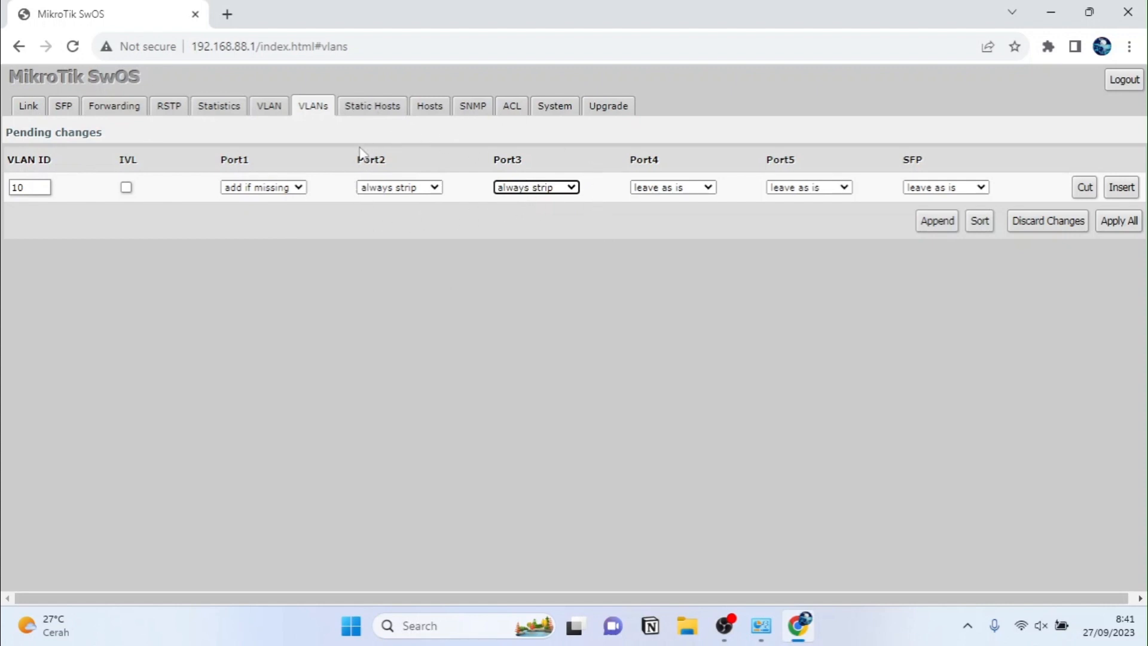
left_click(662, 187)
left_click(668, 237)
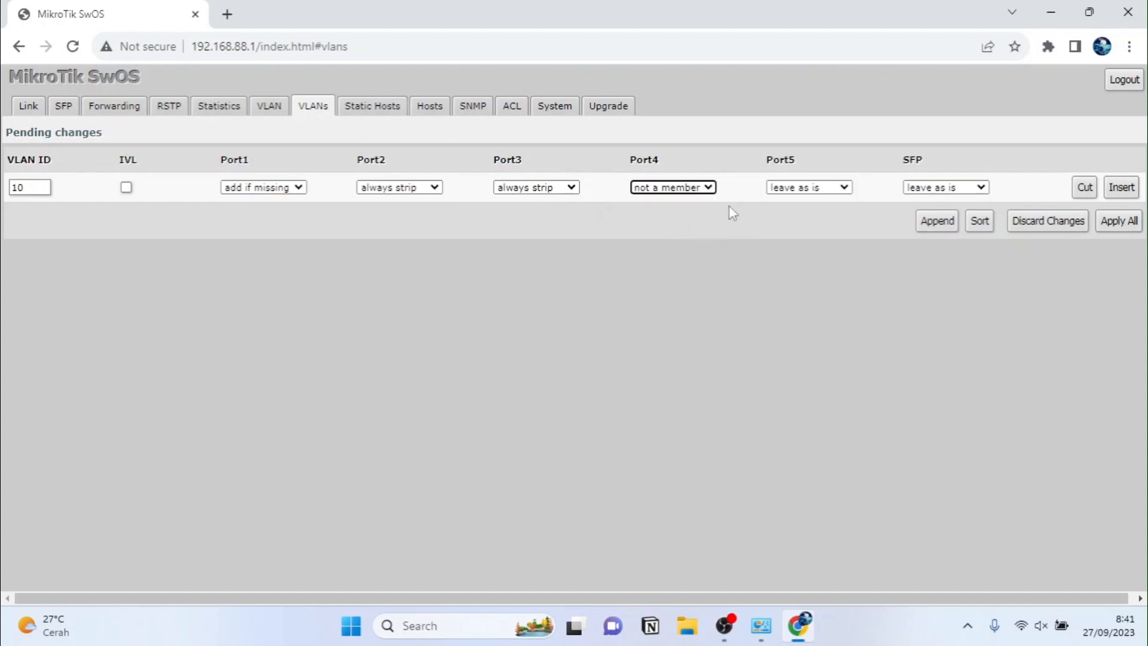
left_click(808, 188)
left_click(801, 238)
left_click(945, 187)
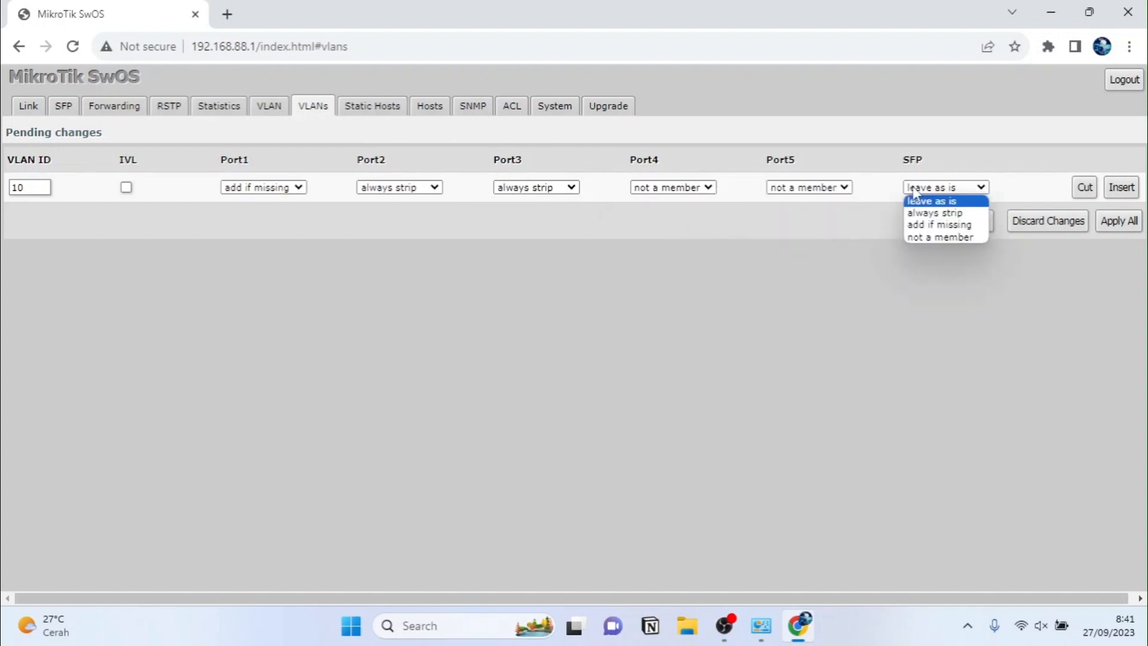
left_click(924, 238)
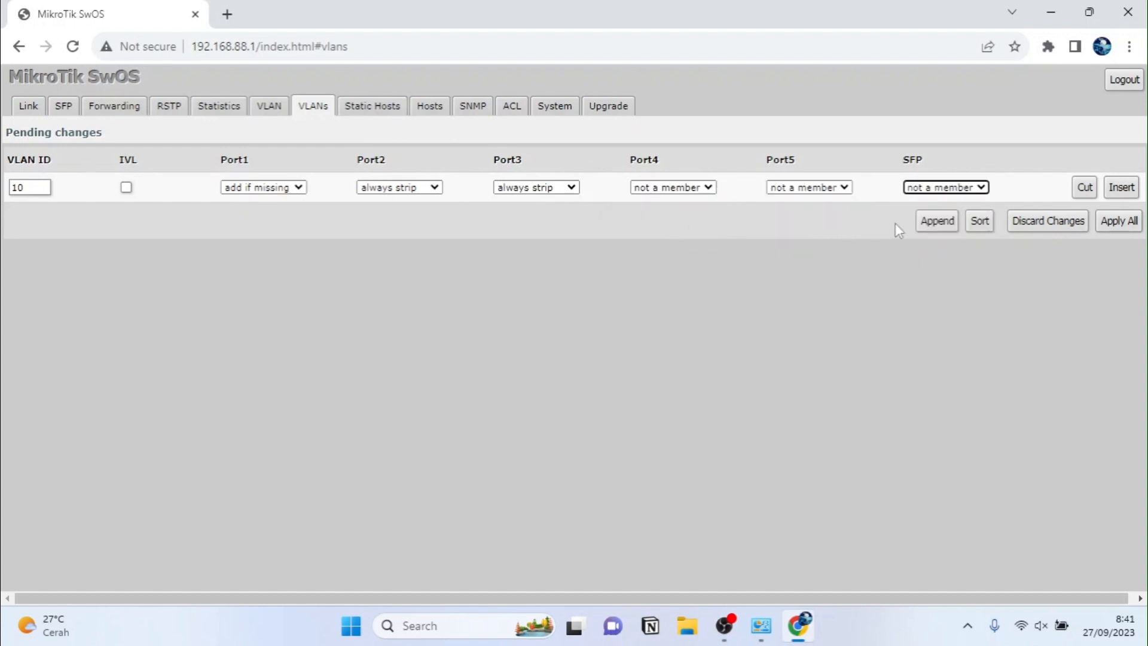
Step: Append VLAN 20: Port1 add if missing, Ports 4–5 always strip, Ports 2–3 and SFP not a member
left_click(937, 221)
double_click(38, 217)
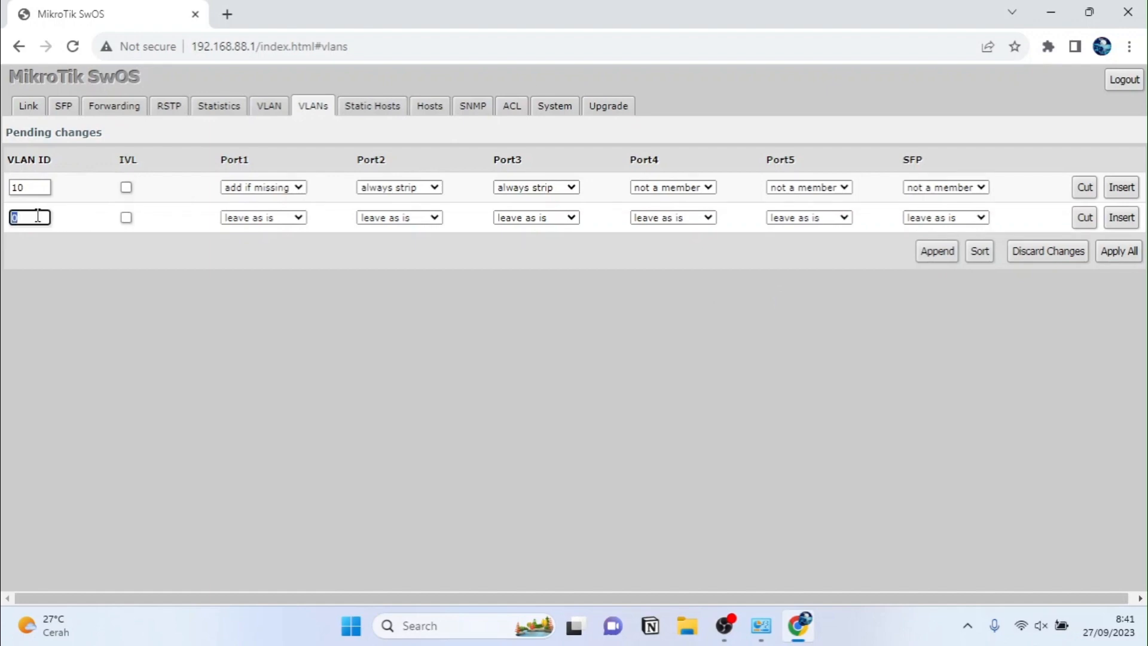
type("20")
left_click(242, 218)
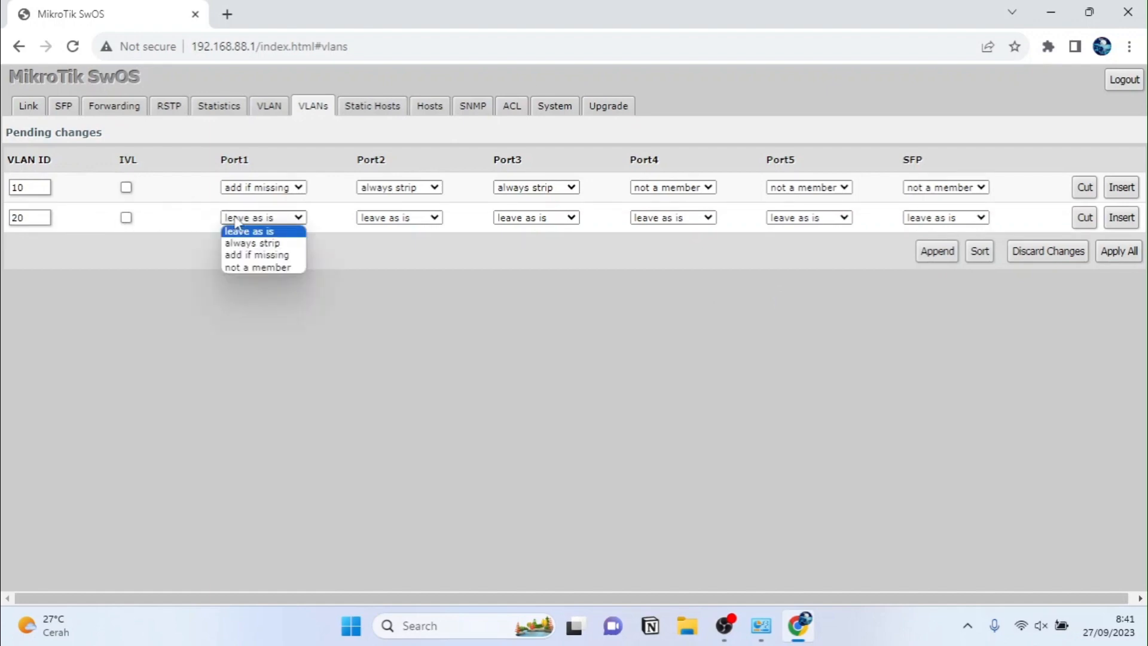
left_click(250, 257)
left_click(400, 218)
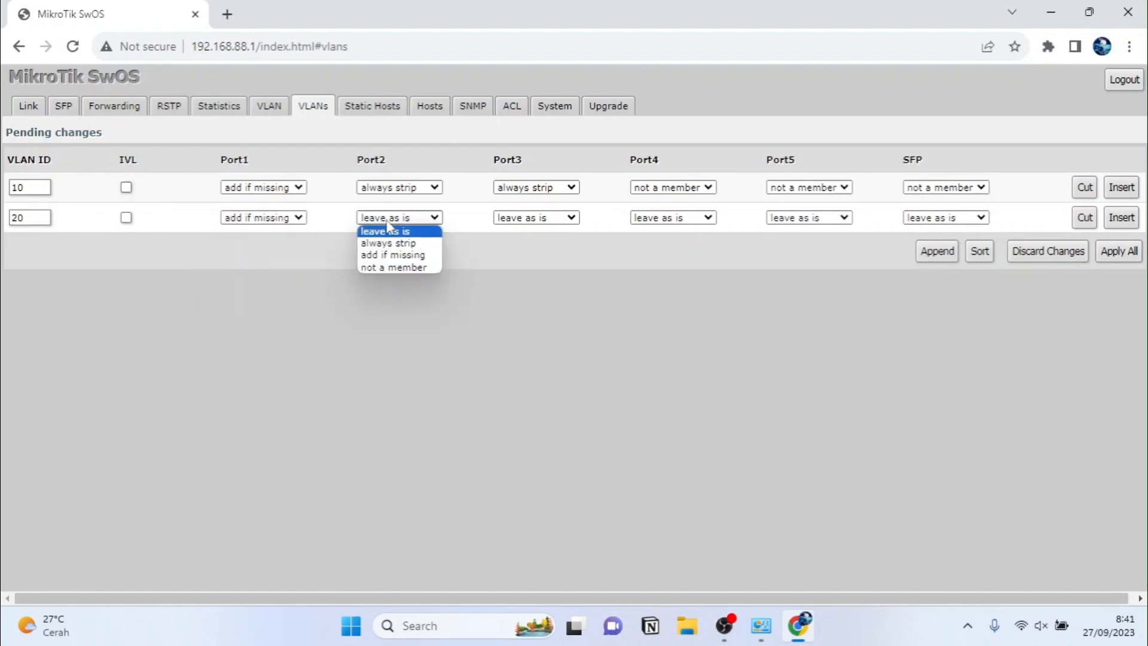
left_click(401, 270)
left_click(547, 219)
left_click(543, 268)
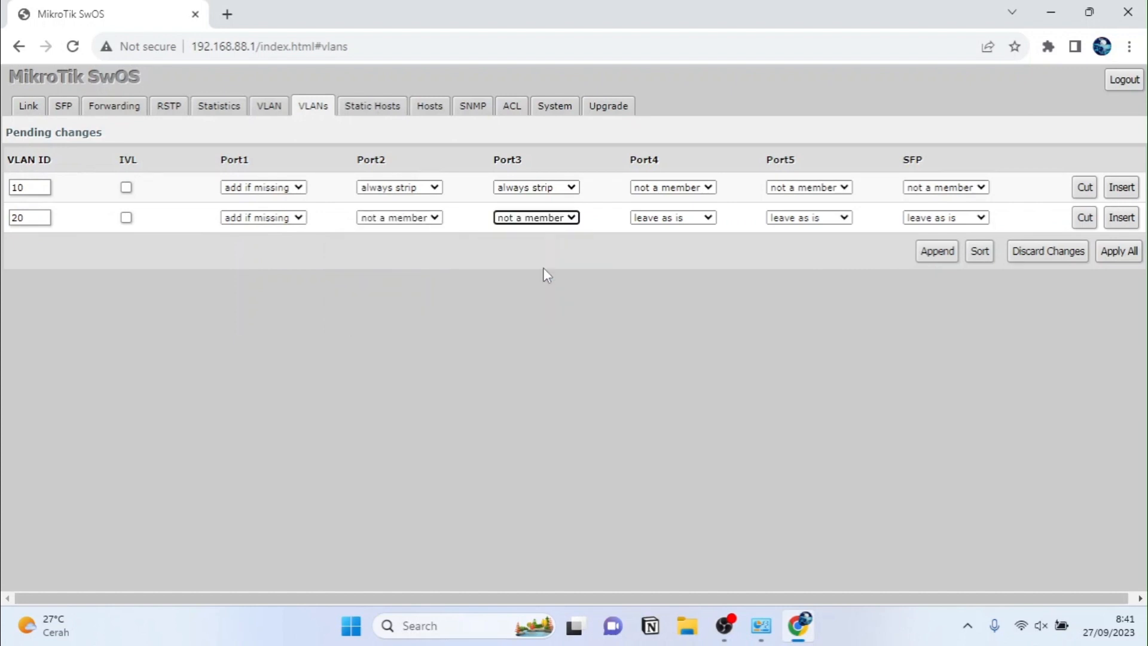
left_click(650, 219)
left_click(655, 244)
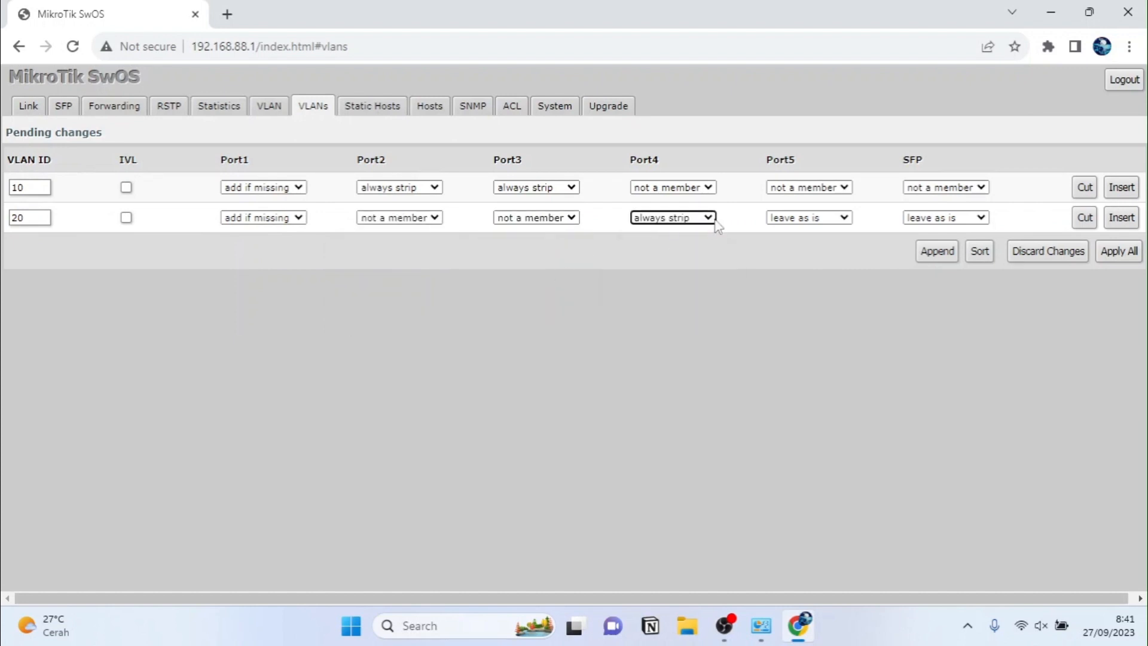
left_click(794, 218)
left_click(795, 243)
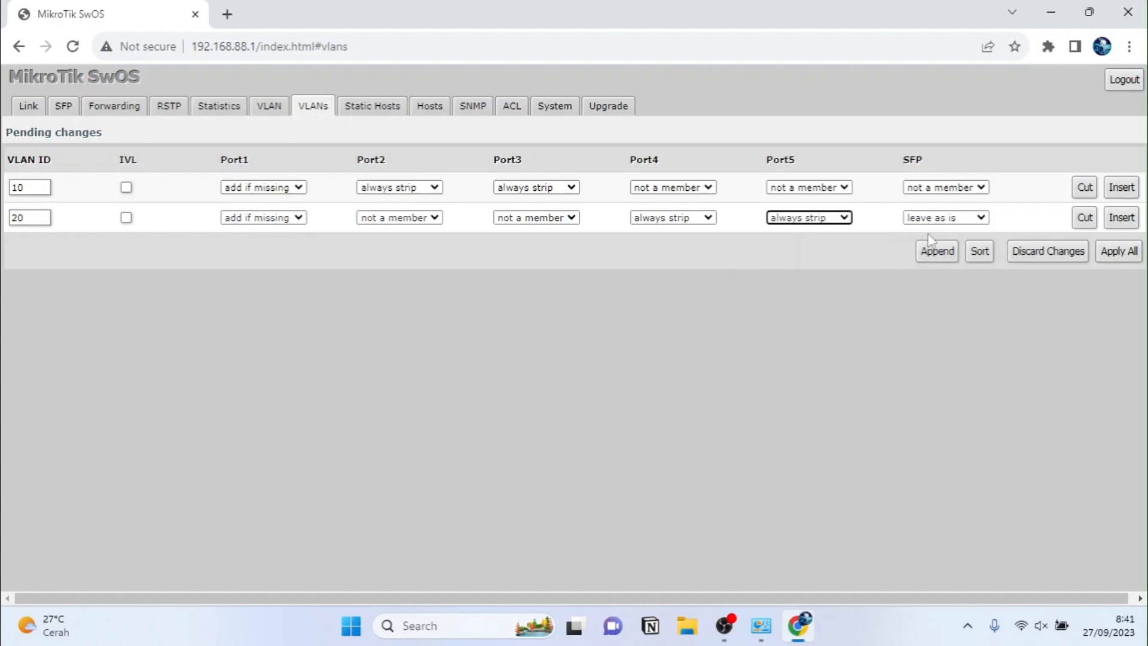
left_click(944, 219)
left_click(931, 268)
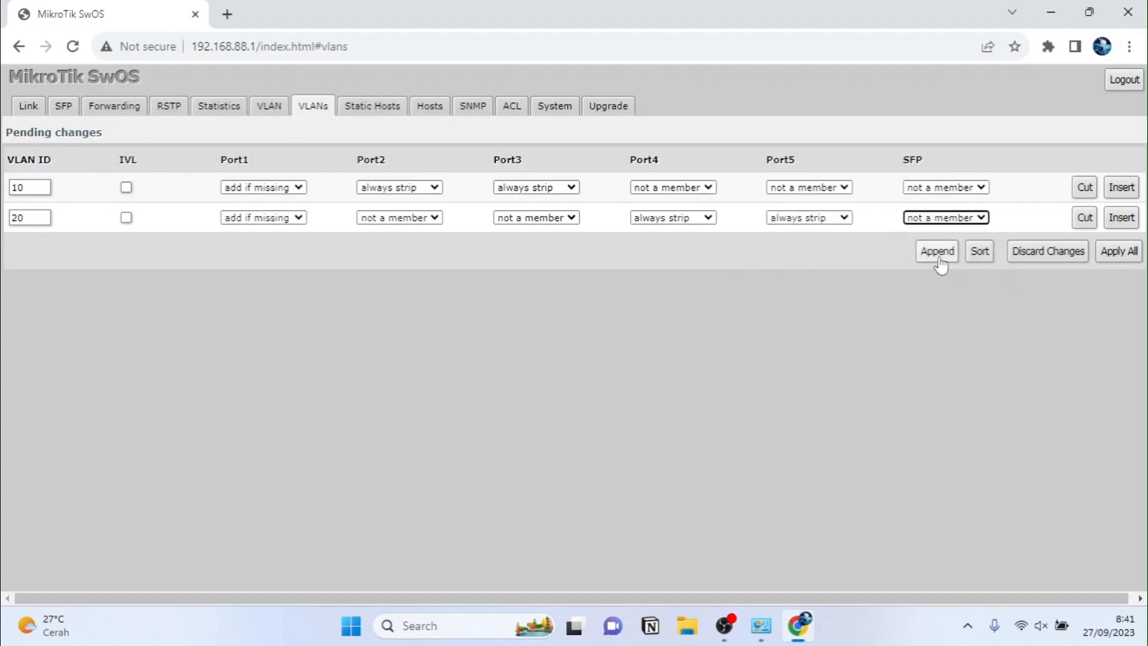
Step: Append a VLAN 99 entry with Port1 add if missing and Ports 2–5 and SFP not a member
left_click(937, 251)
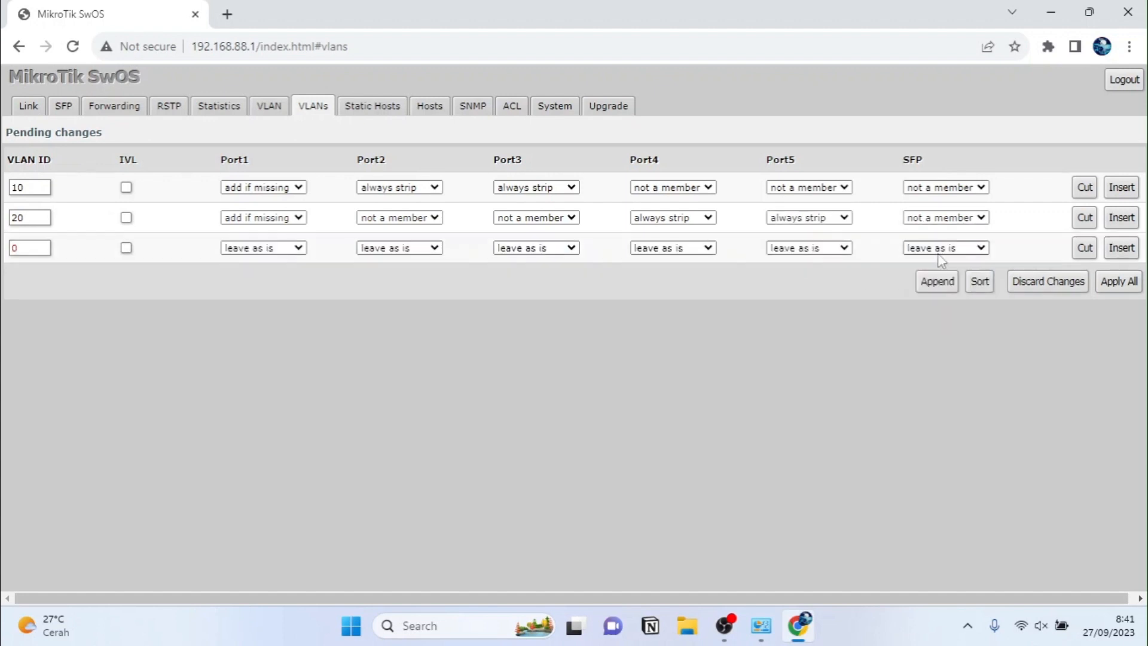
double_click(28, 245)
left_click(258, 247)
left_click(268, 287)
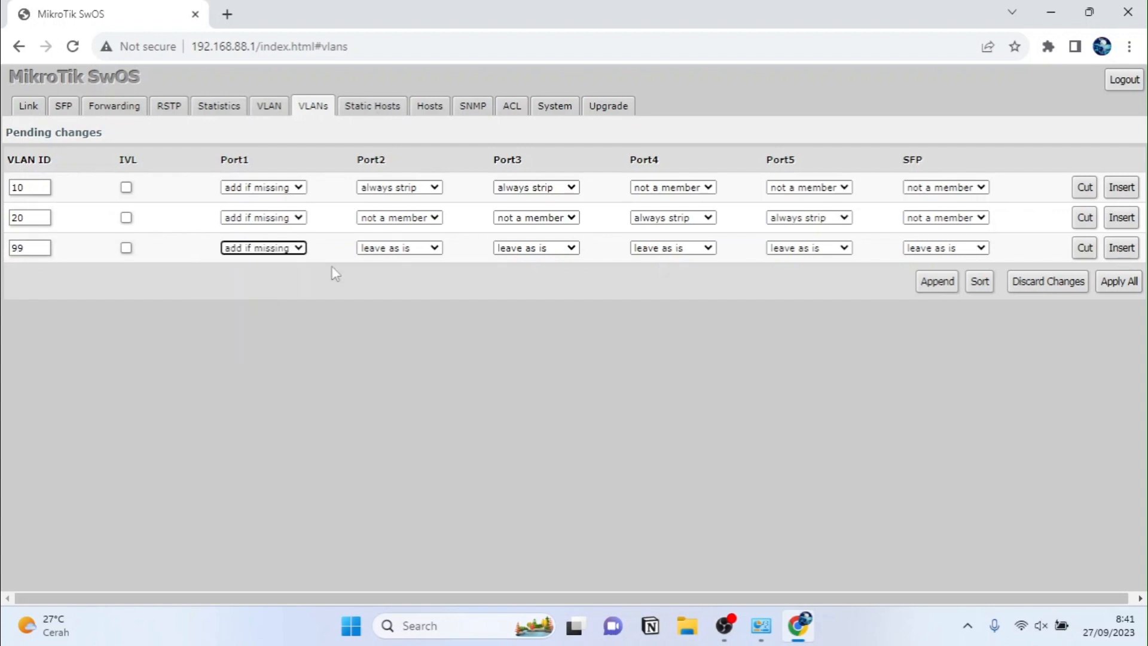
left_click(399, 248)
left_click(402, 298)
left_click(527, 253)
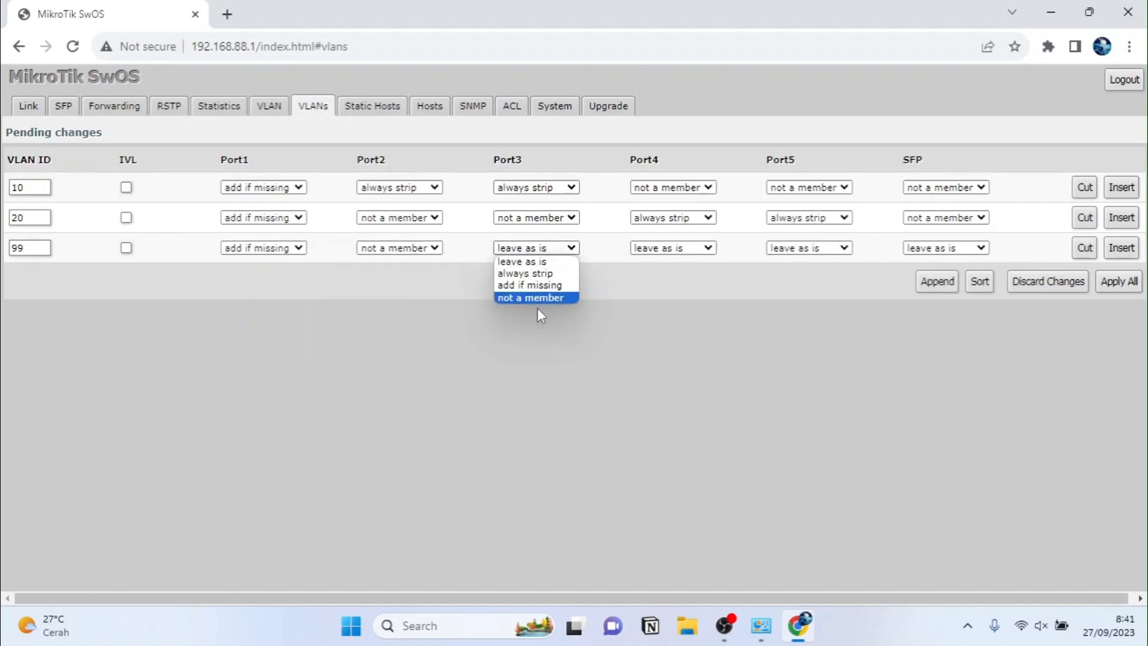
left_click(537, 306)
left_click(682, 249)
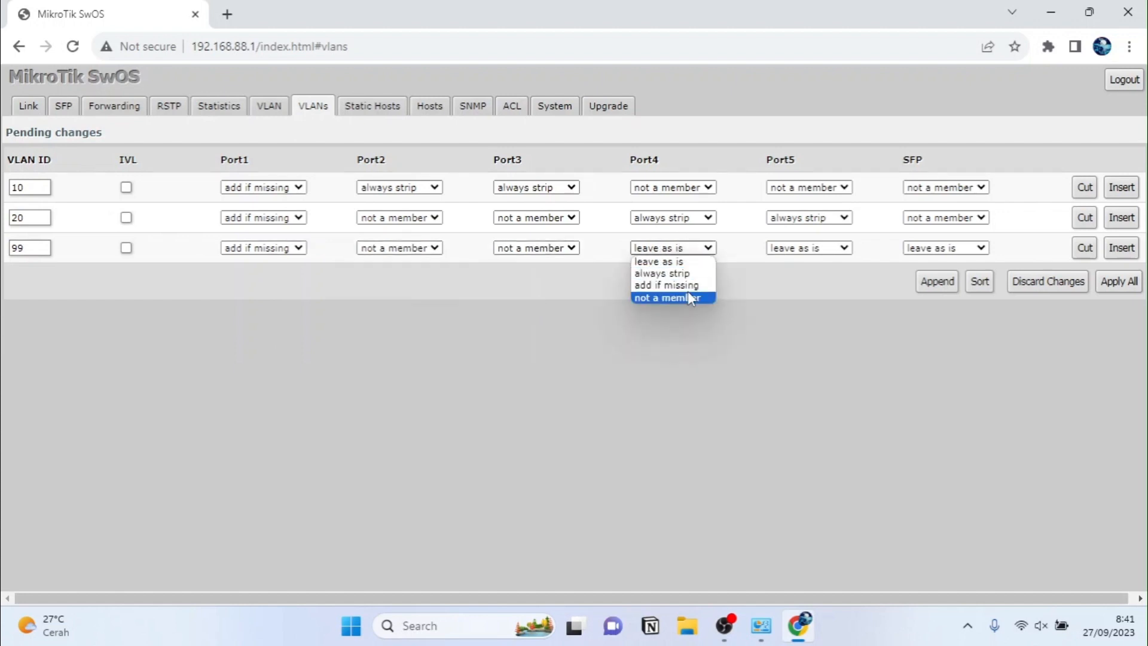
left_click(688, 298)
left_click(802, 250)
left_click(808, 298)
left_click(945, 248)
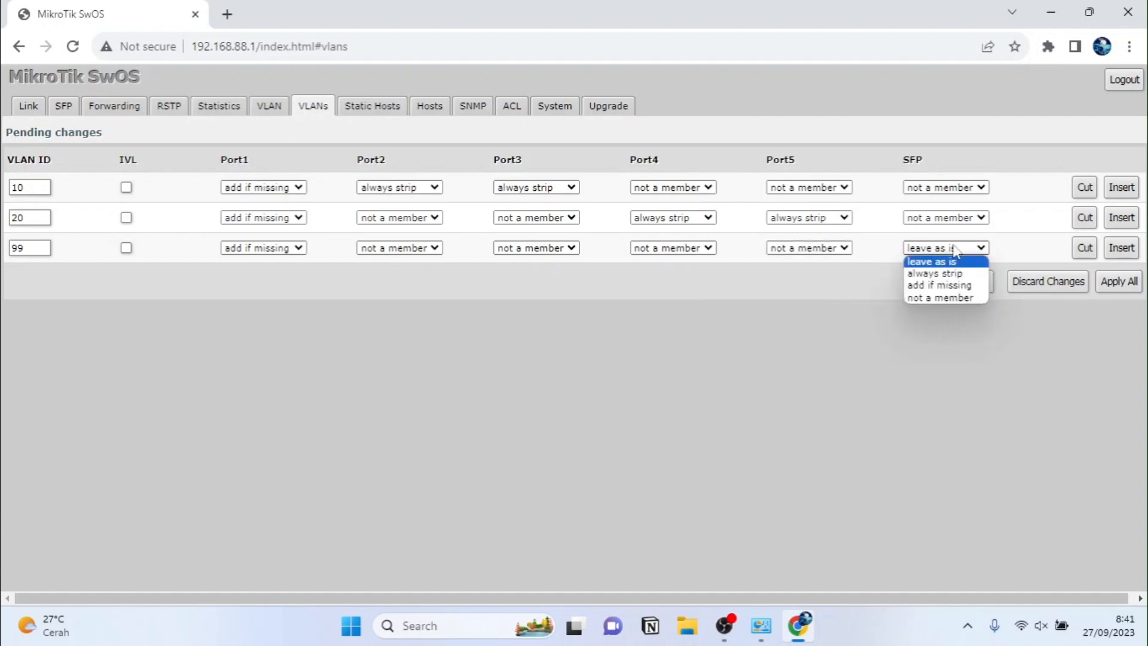
left_click(948, 298)
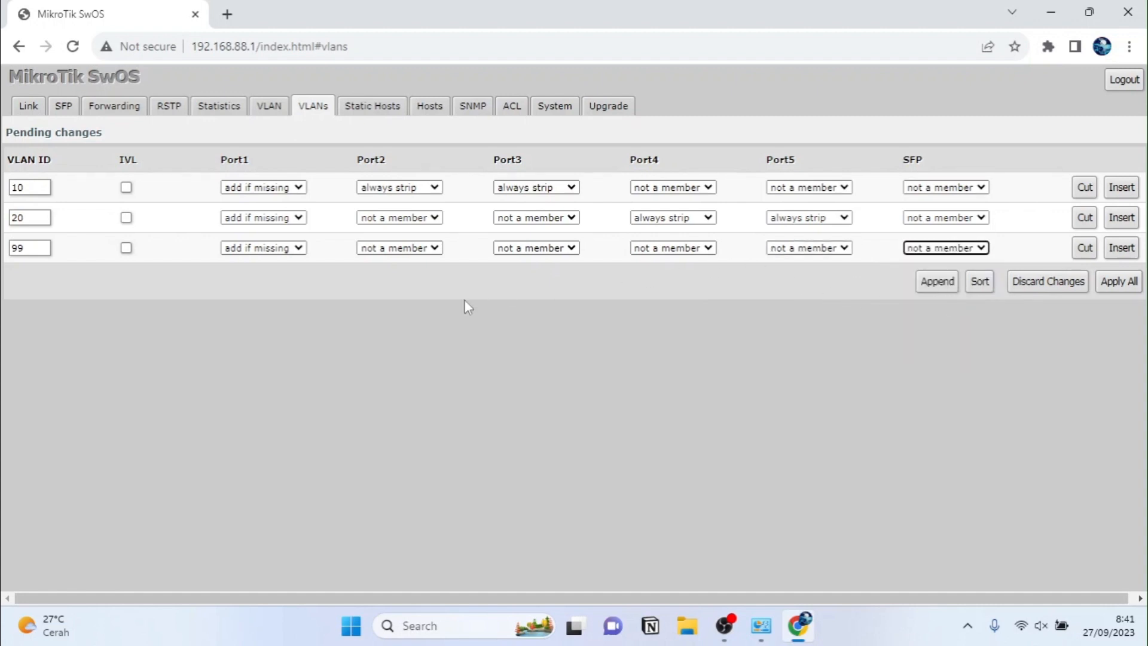
Step: On the System tab, change the switch IP Address to 192.168.99.2
left_click(545, 105)
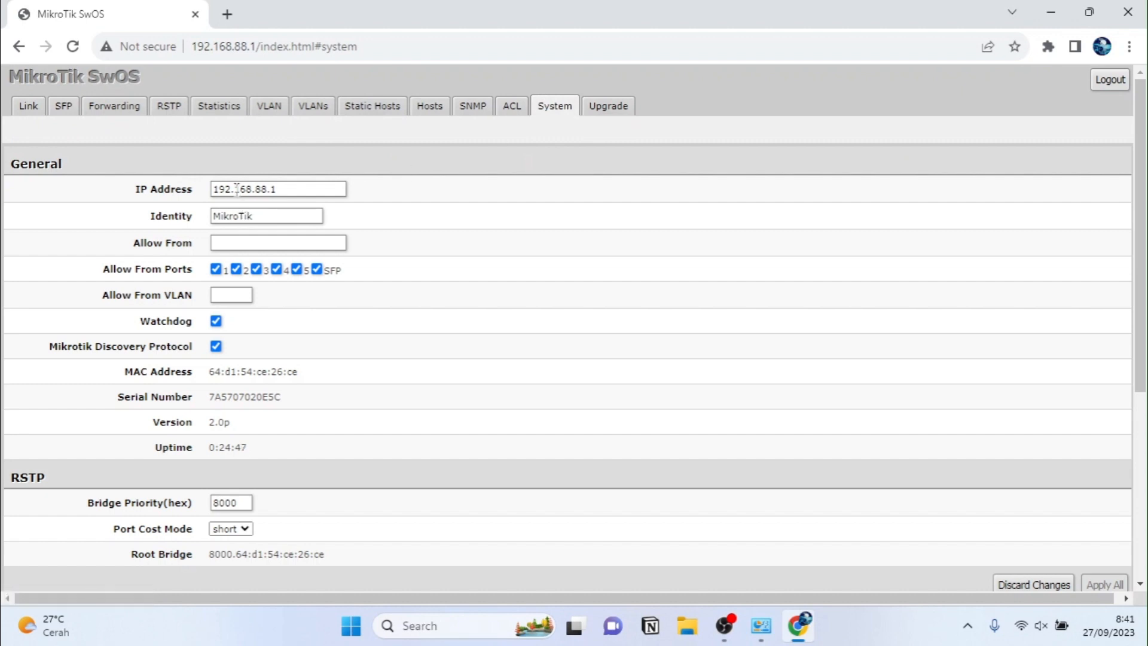
left_click(265, 191)
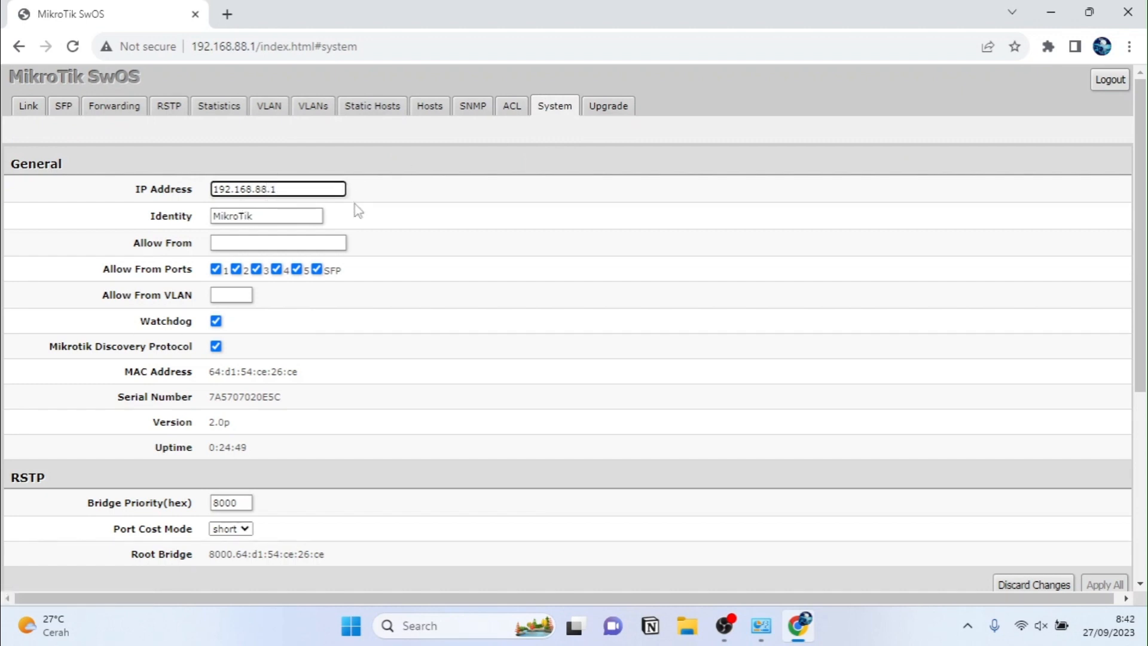
key("BackSpace")
key("BackSpace")
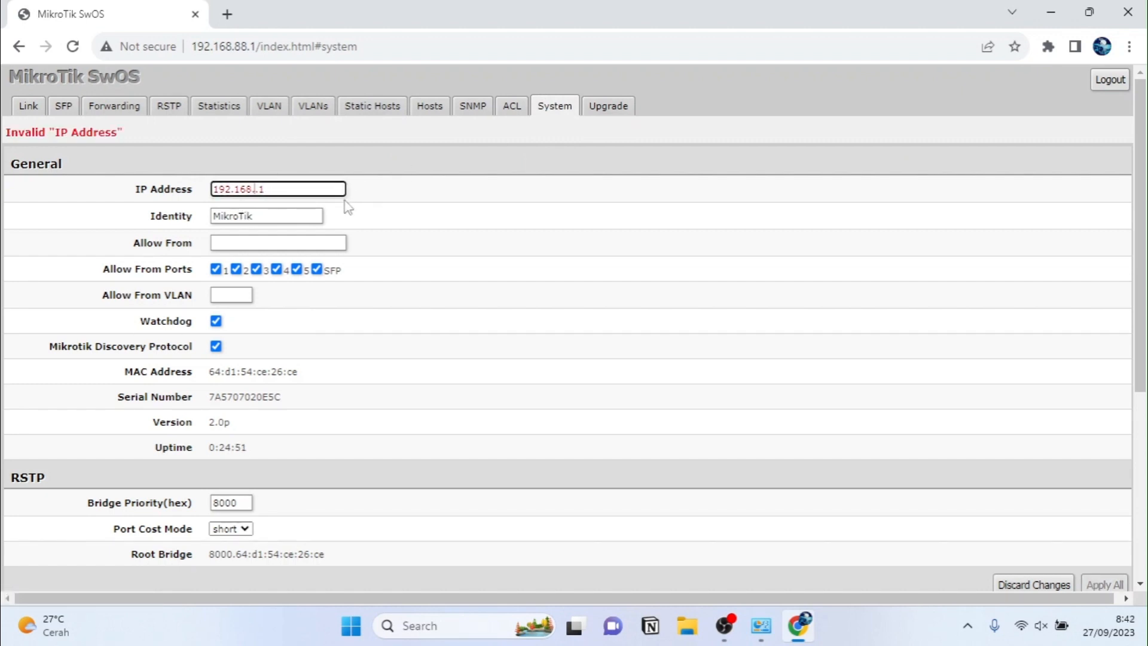
type("99")
left_click(310, 189)
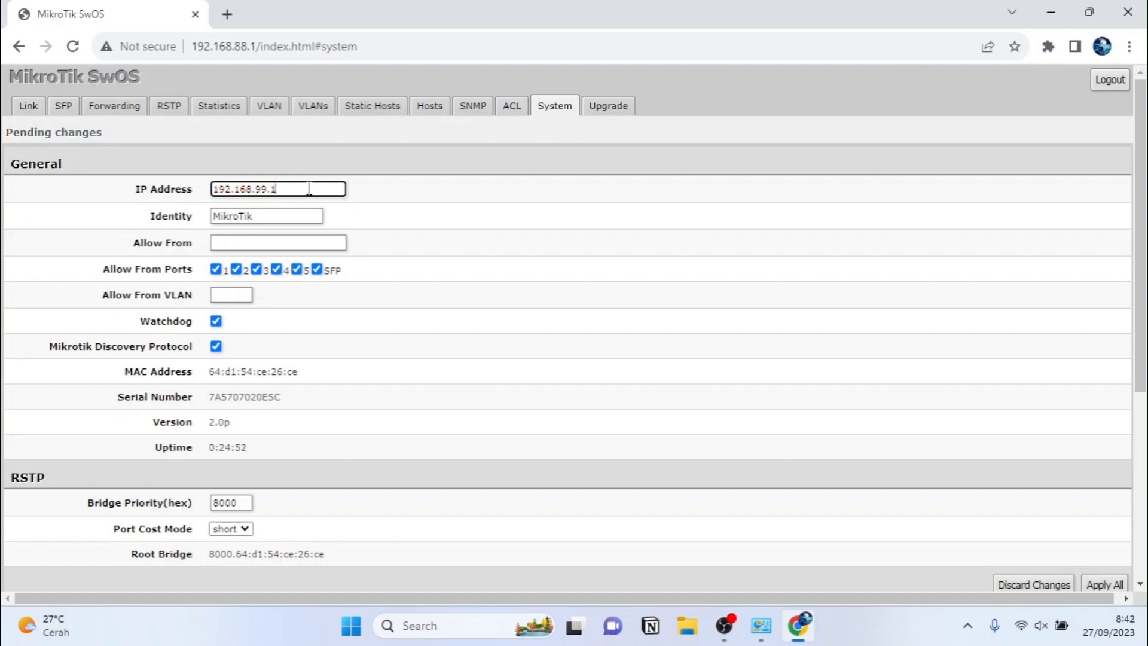
key("BackSpace")
type("2")
Step: Apply All pending changes on the VLAN, VLANs and System tabs, then close Chrome
left_click(275, 113)
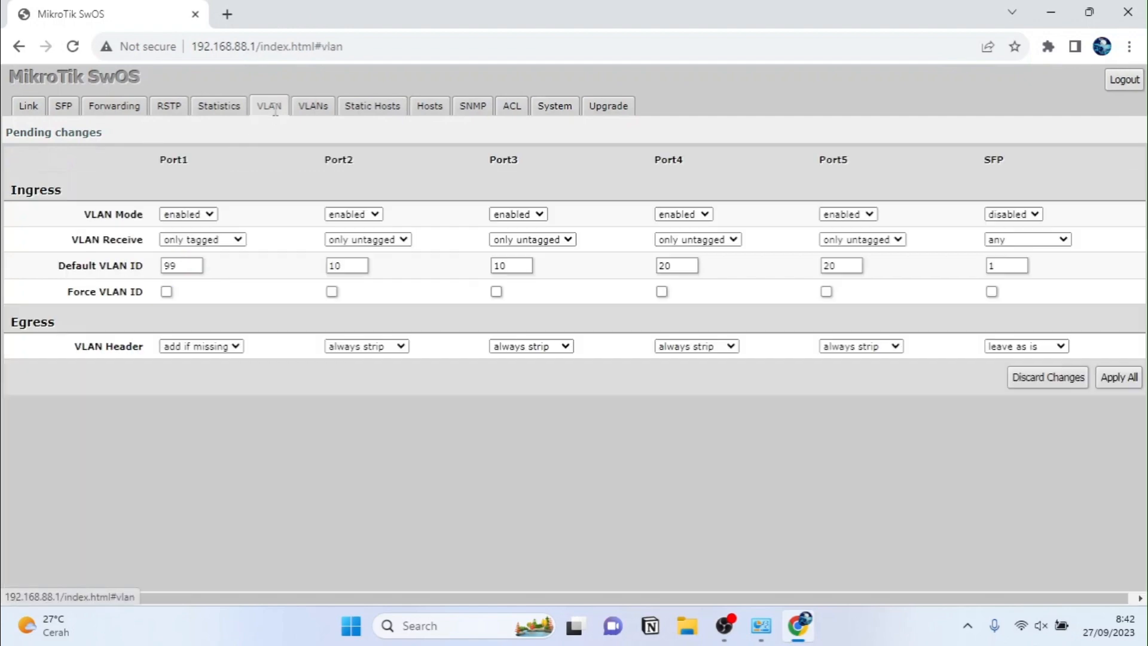
left_click(1126, 379)
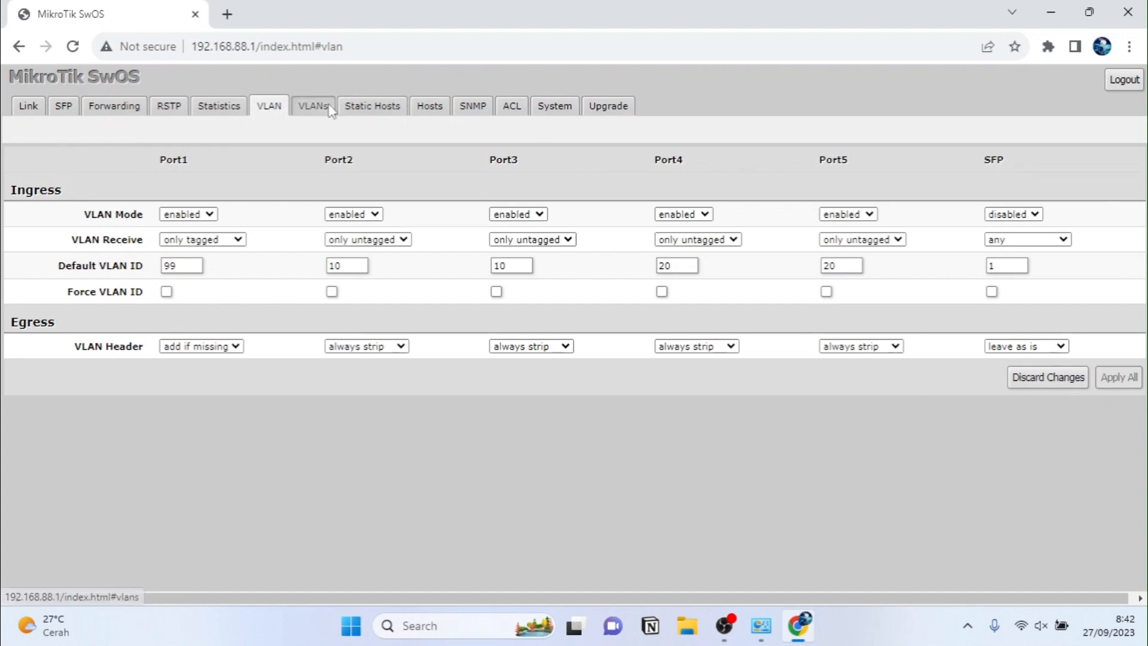
left_click(313, 108)
left_click(1120, 281)
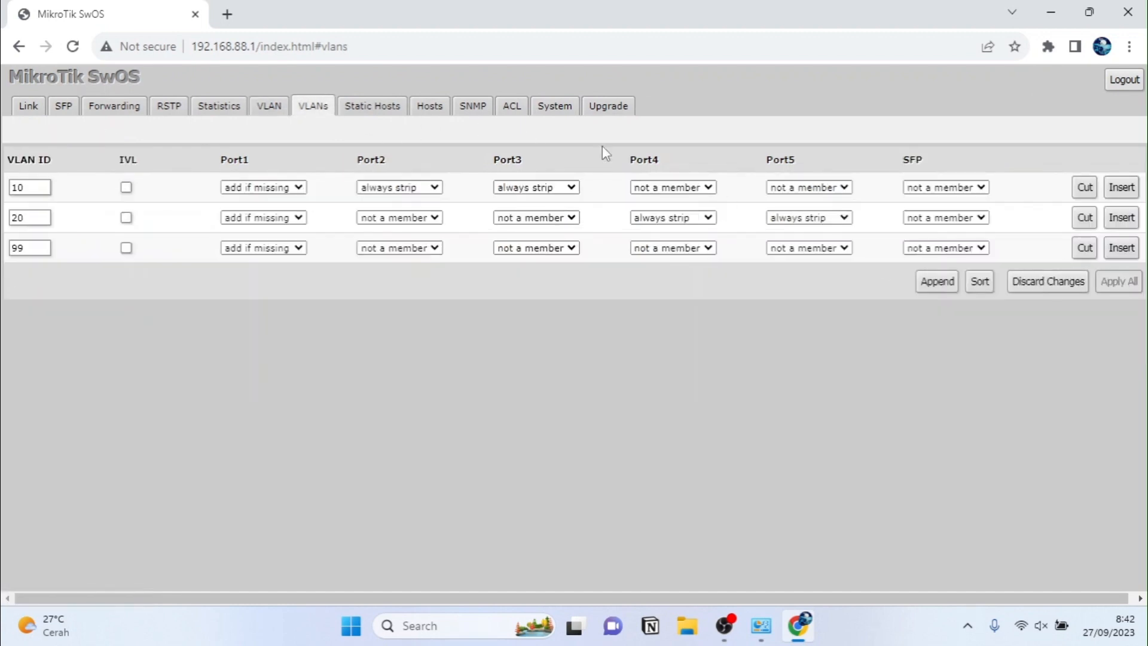
left_click(574, 114)
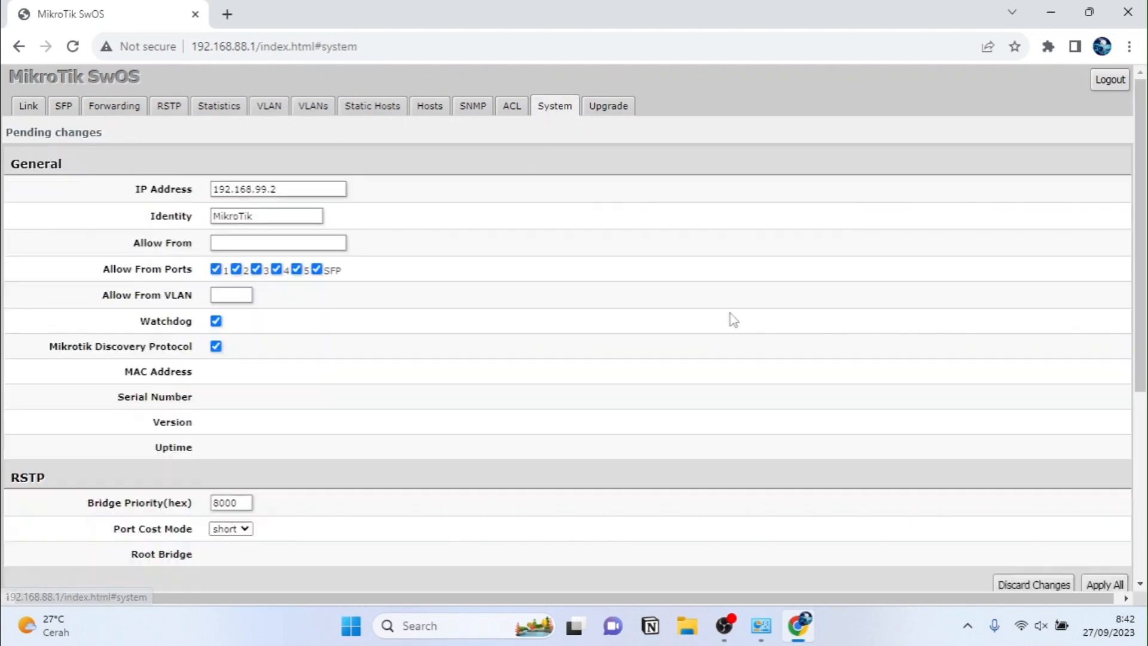
scroll(734, 320, "down", 1)
scroll(733, 319, "down", 1)
left_click(1100, 456)
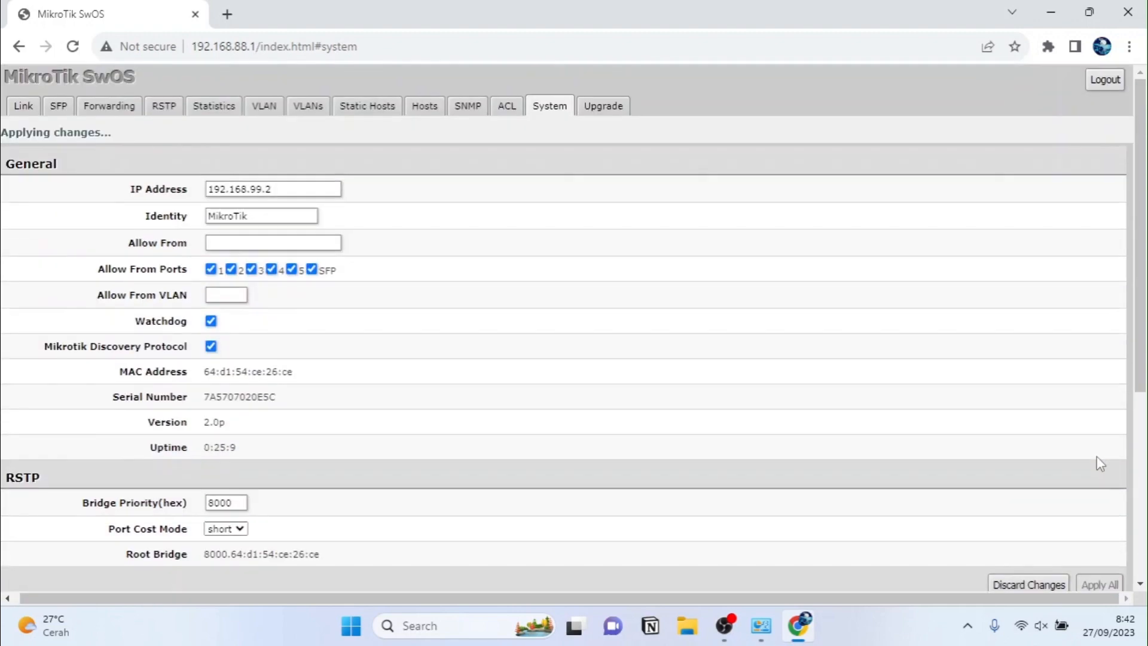
scroll(1097, 465, "down", 1)
left_click(1128, 12)
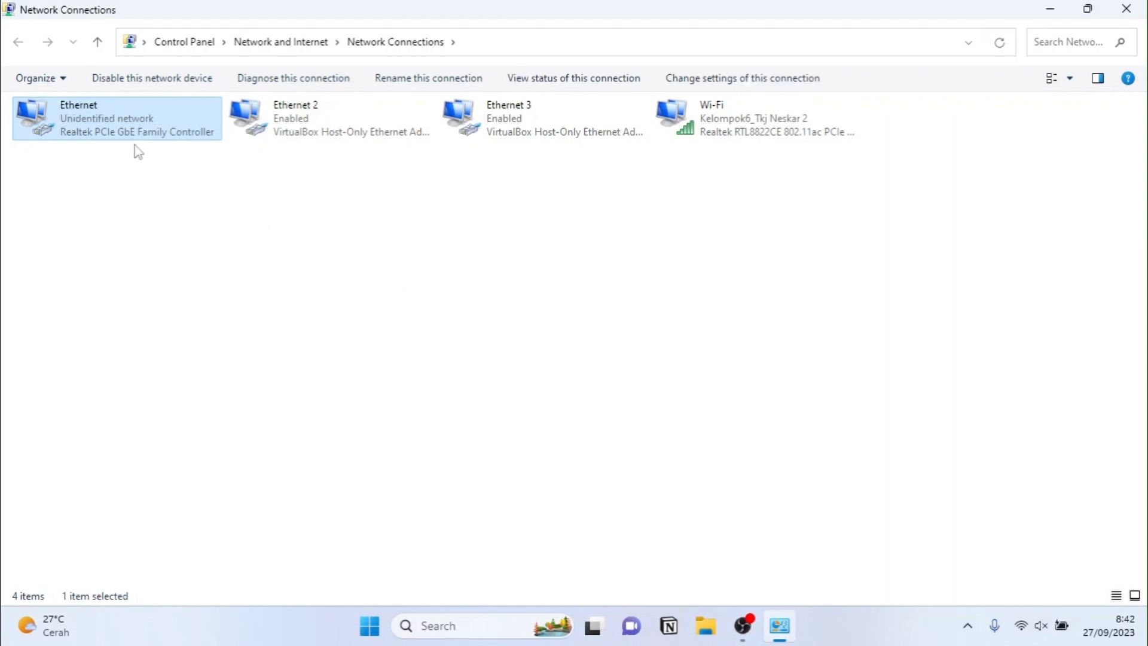
Step: In Ethernet's Internet Protocol Version 4 properties, choose Obtain an IP address and DNS server address automatically
double_click(134, 119)
left_click(470, 454)
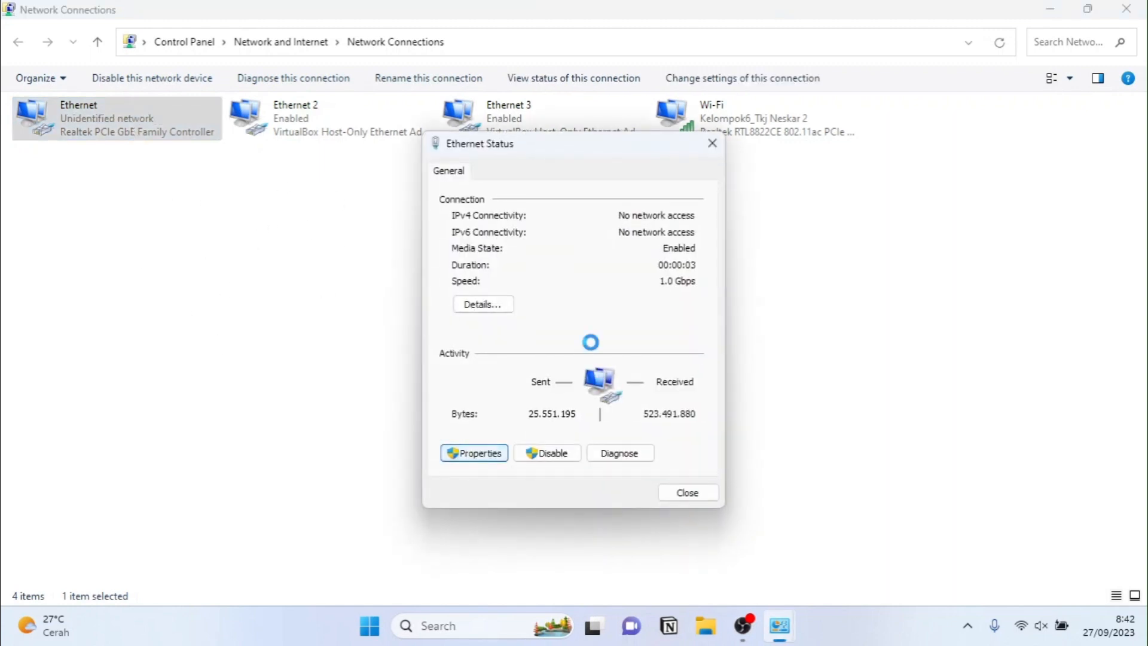
double_click(568, 364)
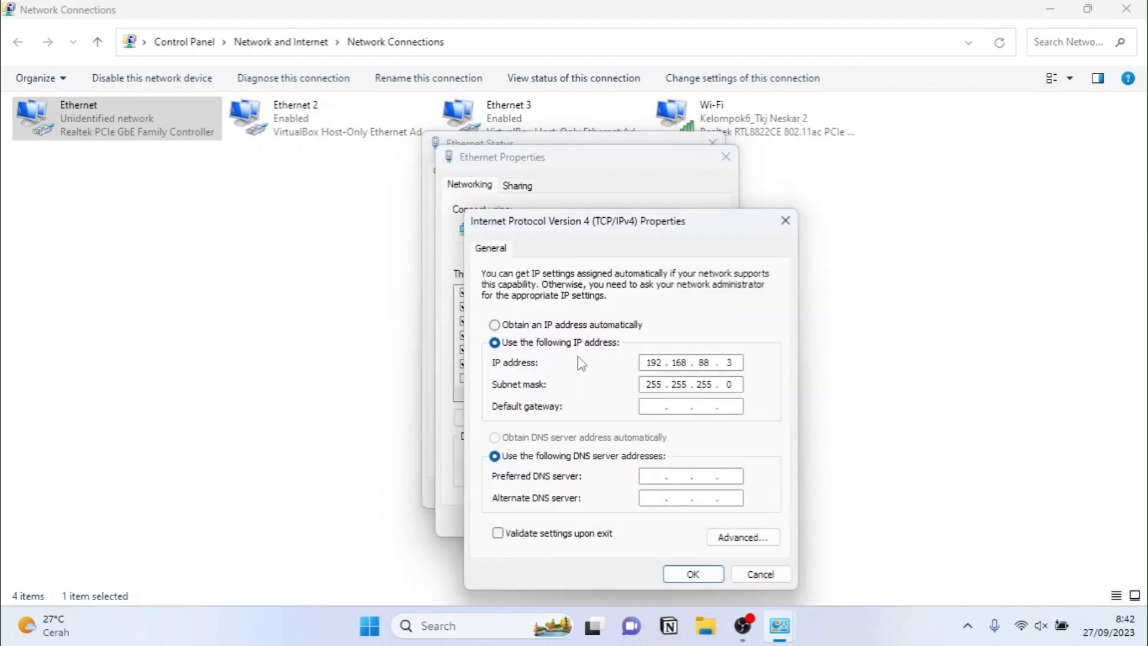
left_click(495, 324)
left_click(494, 437)
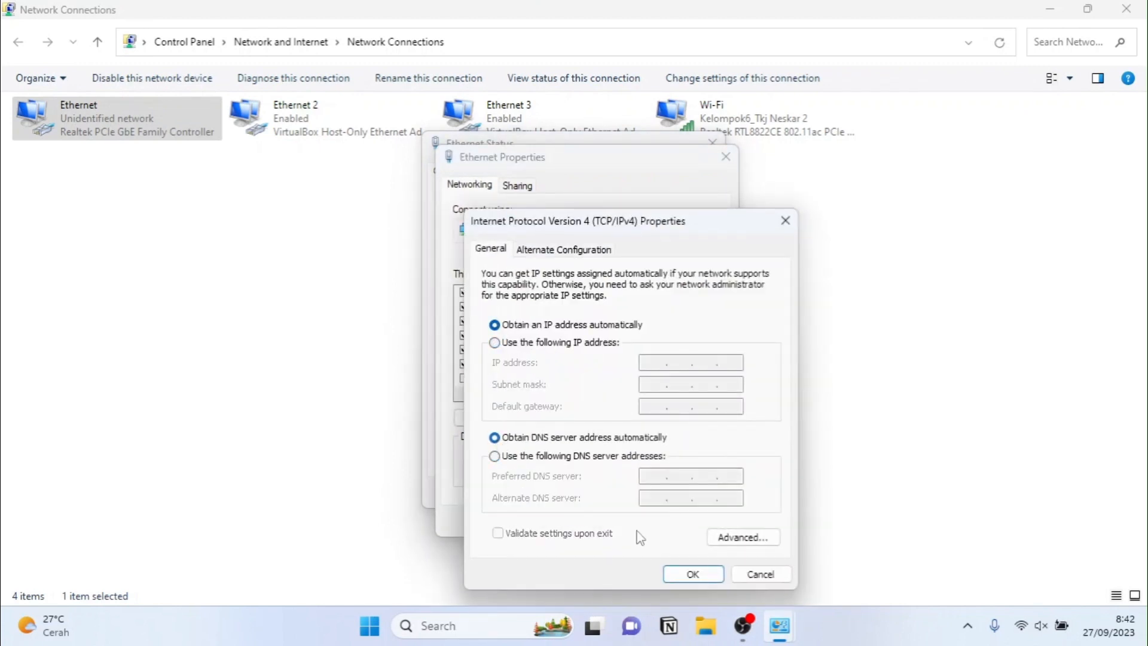
left_click(692, 573)
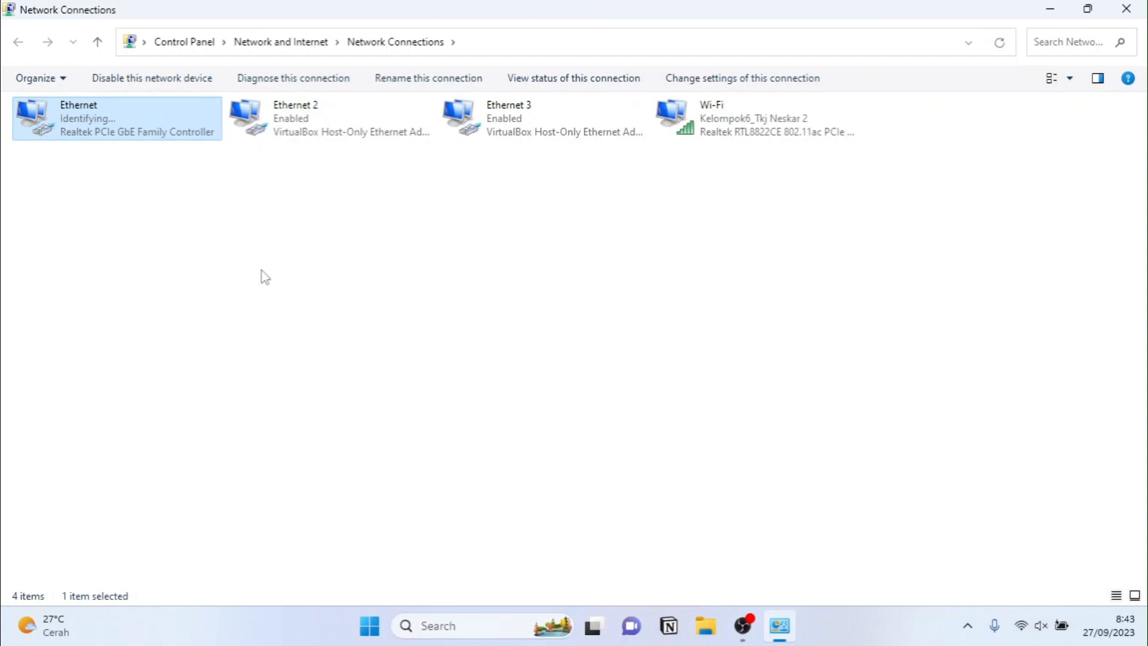
double_click(123, 121)
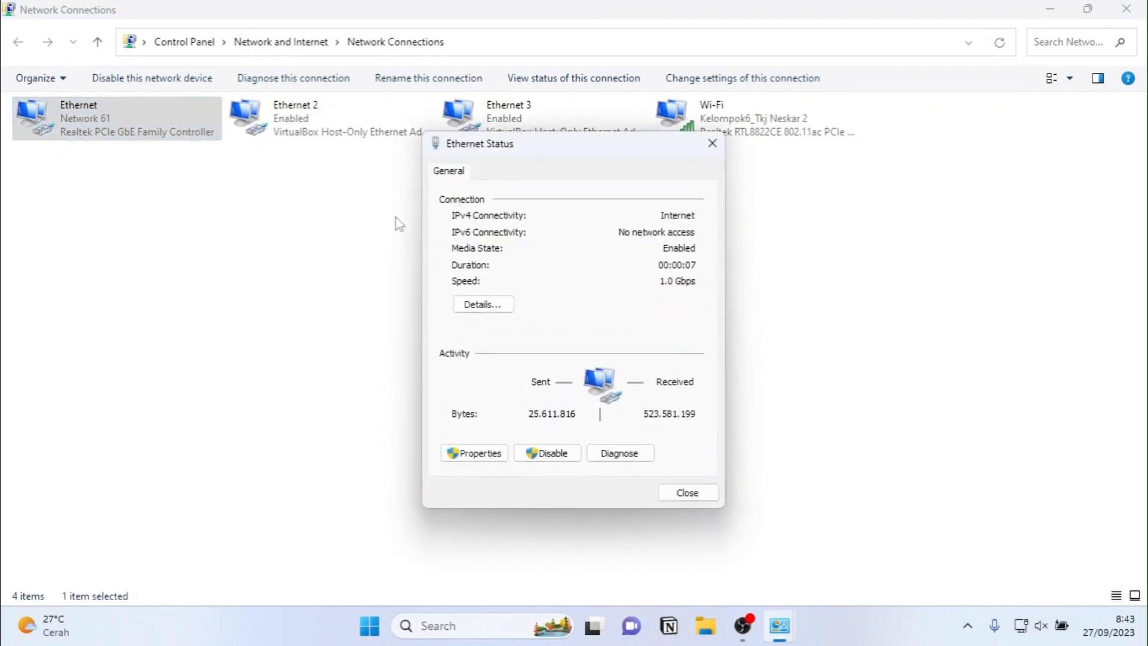
left_click(504, 305)
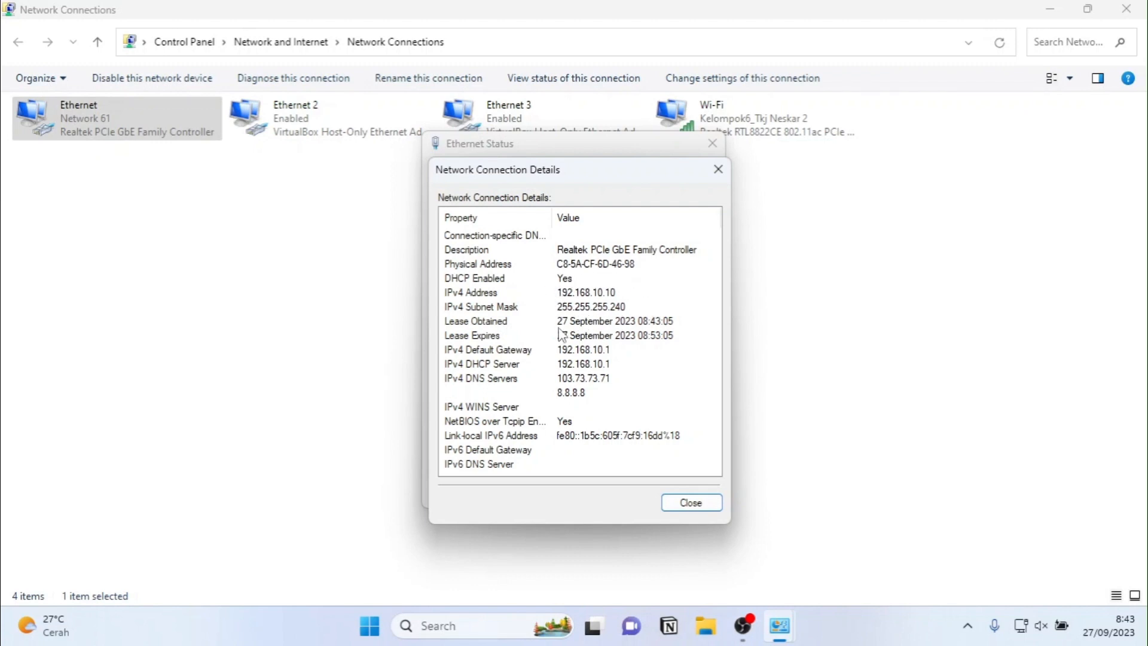
left_click(692, 504)
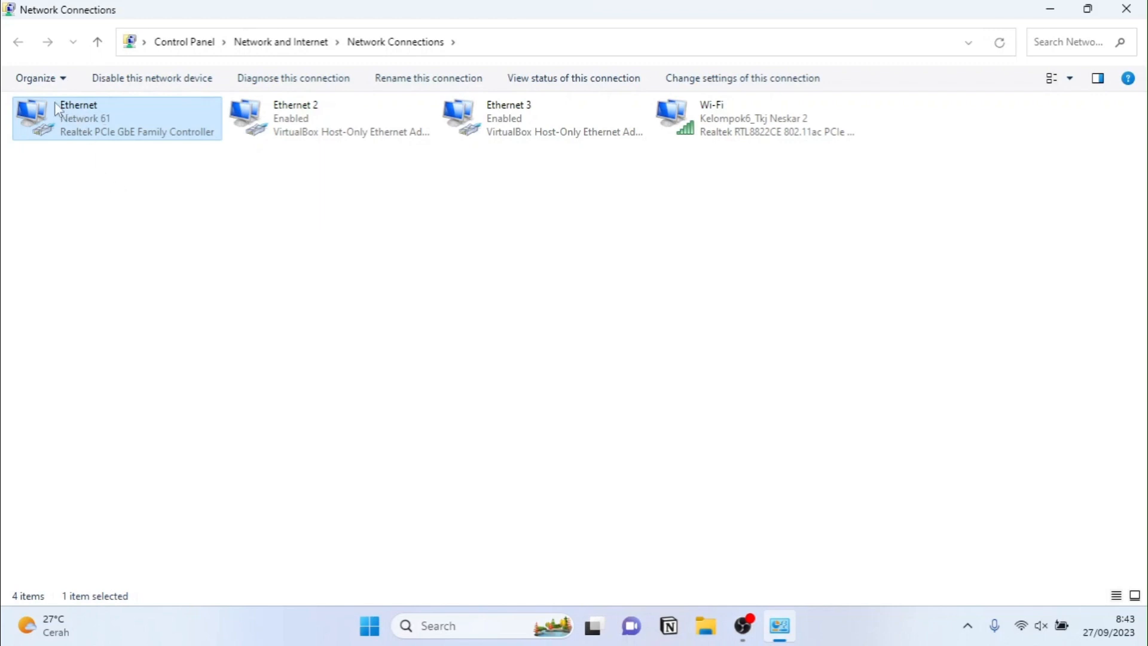
double_click(91, 139)
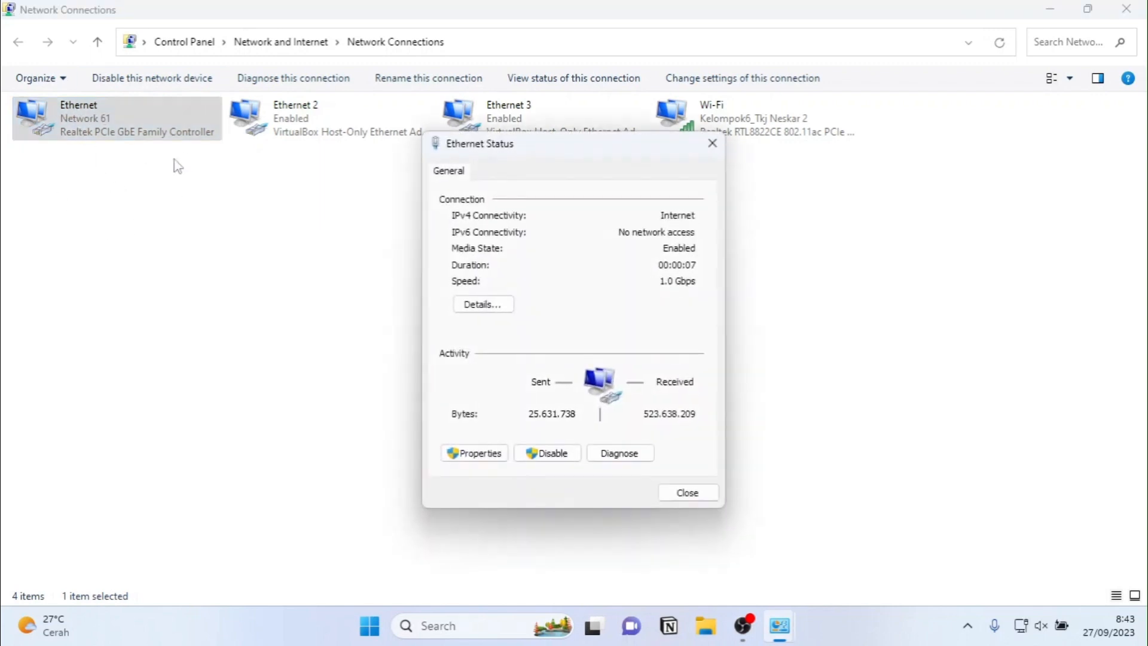
left_click(473, 306)
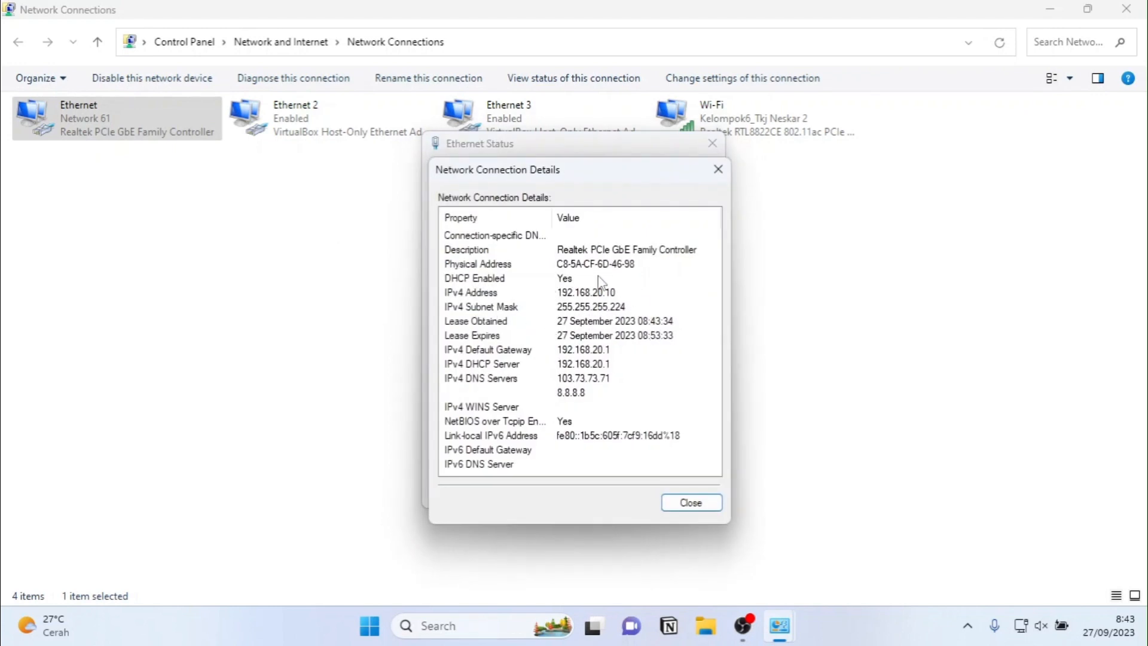
left_click(682, 502)
left_click(686, 493)
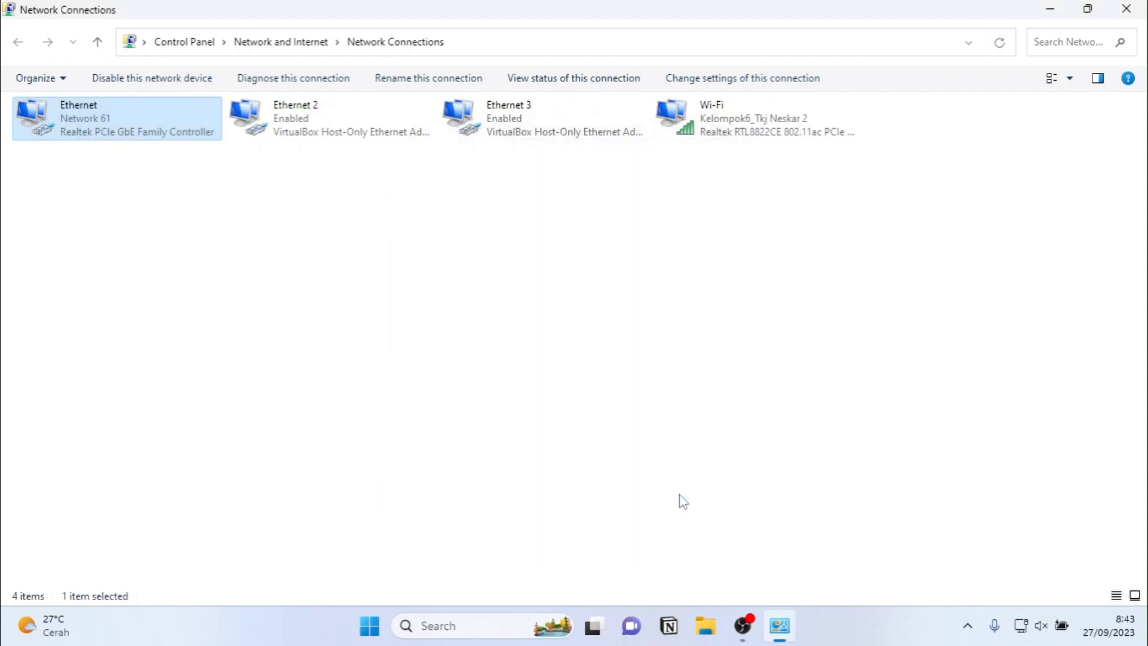